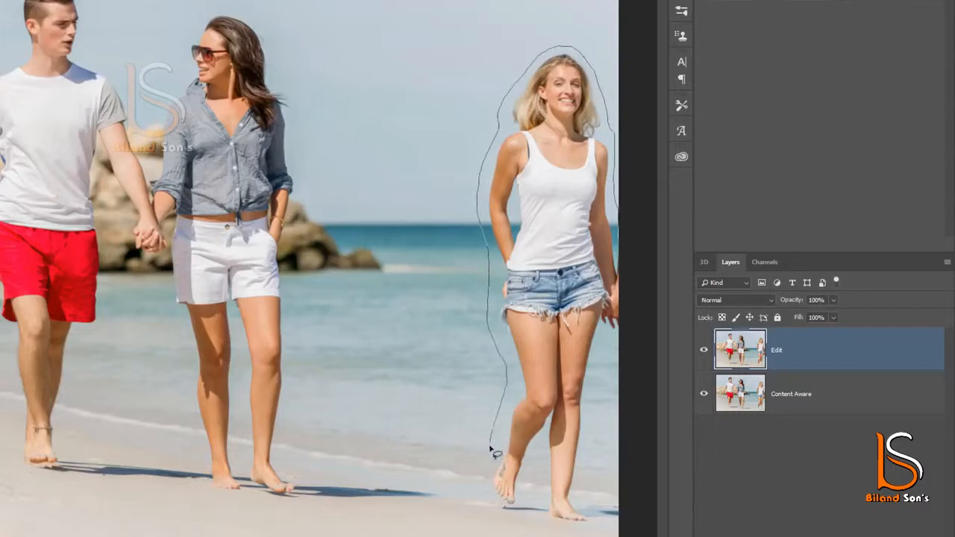
- Draw a loose lasso selection around the woman on the right on the Edit layer, subtracting the gap between her legs
{"action": "mouse_move", "coordinate": [617, 534]}
{"action": "left_mouse_down"}
{"action": "mouse_move", "coordinate": [629, 510]}
{"action": "mouse_move", "coordinate": [588, 506]}
{"action": "mouse_move", "coordinate": [580, 495]}
{"action": "mouse_move", "coordinate": [610, 345]}
{"action": "mouse_move", "coordinate": [635, 327]}
{"action": "mouse_move", "coordinate": [636, 336]}
{"action": "left_mouse_up"}
{"action": "key", "text": "alt"}
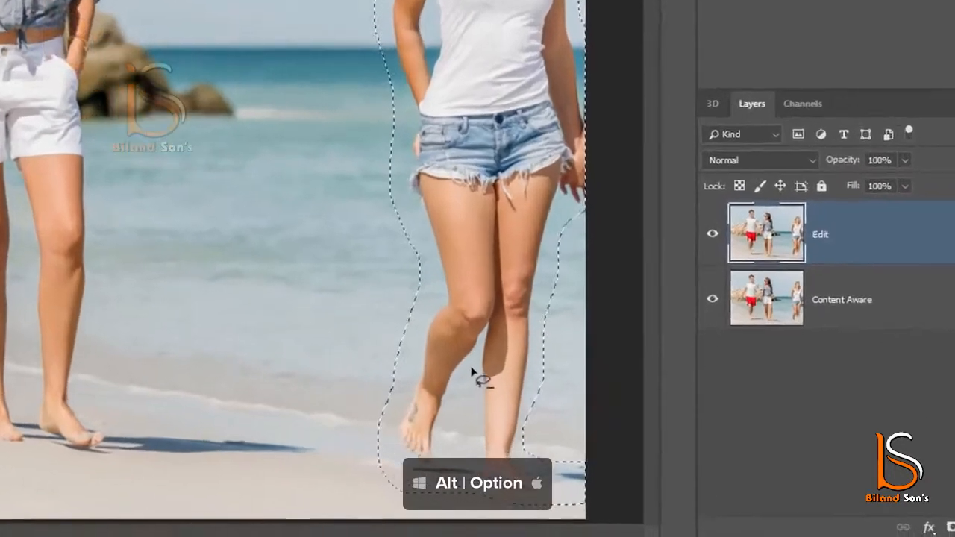
{"action": "left_click_drag", "start_coordinate": [542, 434], "coordinate": [534, 452]}
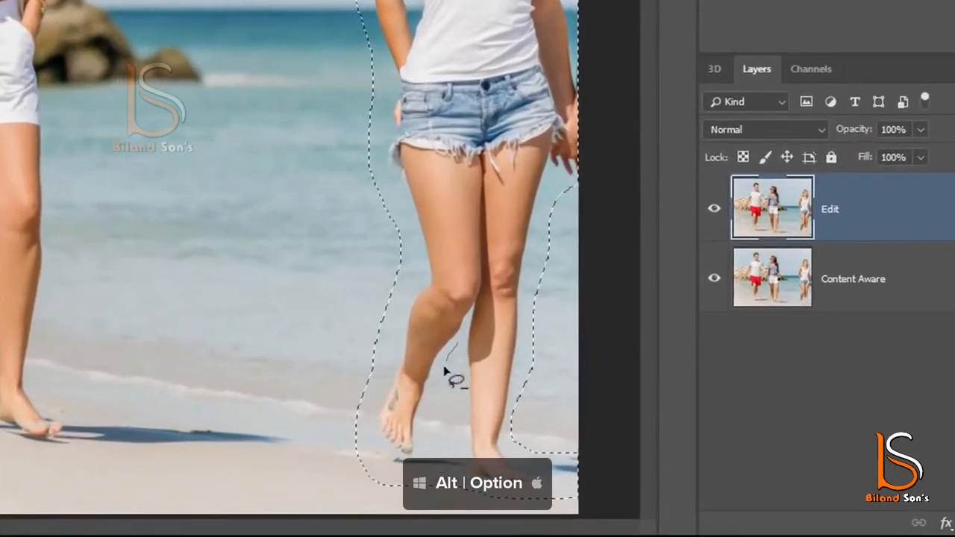
{"action": "mouse_move", "coordinate": [444, 371]}
{"action": "left_mouse_down"}
{"action": "mouse_move", "coordinate": [424, 446]}
{"action": "mouse_move", "coordinate": [455, 454]}
{"action": "mouse_move", "coordinate": [465, 430]}
{"action": "mouse_move", "coordinate": [459, 344]}
{"action": "left_mouse_up"}
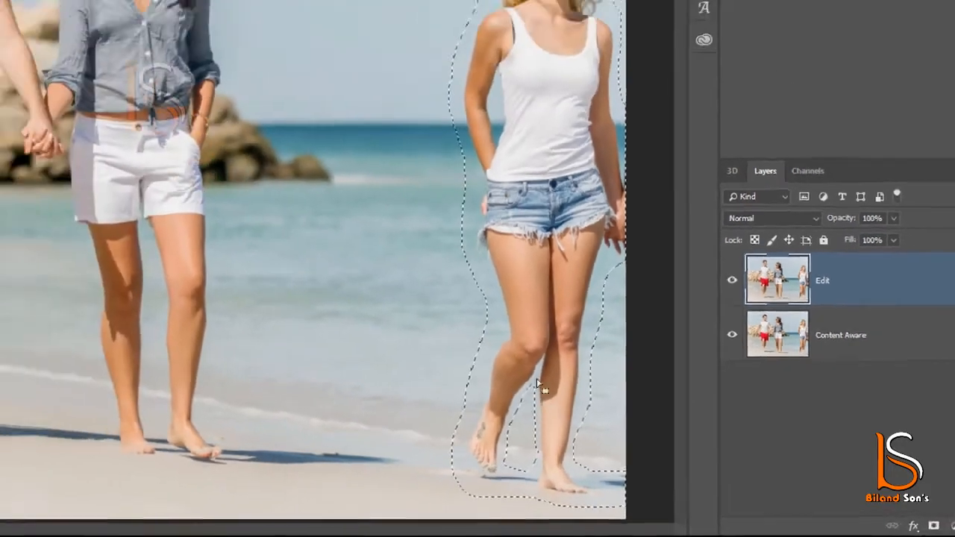
- Add a small oval of empty sky to the lasso selection and subtract it again
{"action": "mouse_move", "coordinate": [505, 164]}
{"action": "left_mouse_down"}
{"action": "mouse_move", "coordinate": [521, 190]}
{"action": "mouse_move", "coordinate": [515, 138]}
{"action": "mouse_move", "coordinate": [539, 168]}
{"action": "left_mouse_up"}
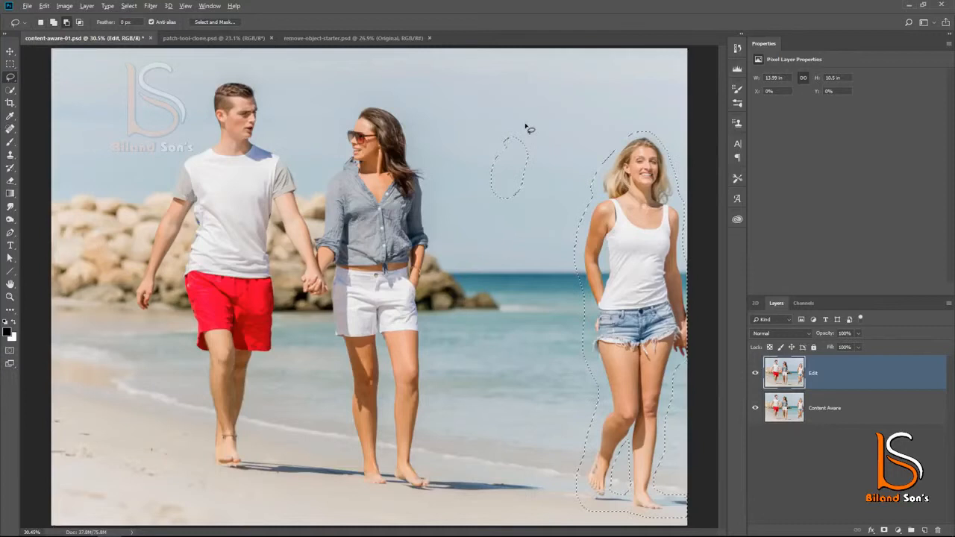
{"action": "key", "text": "alt"}
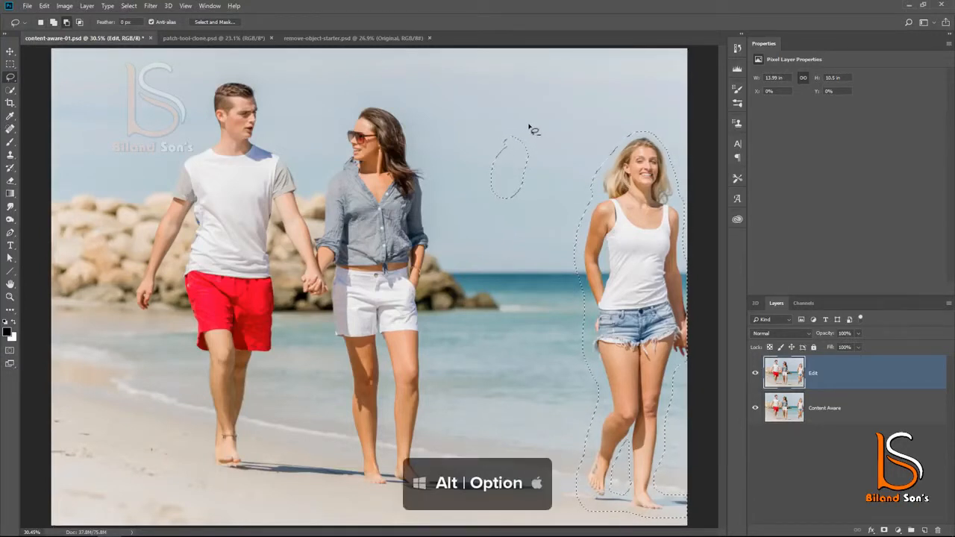
{"action": "mouse_move", "coordinate": [533, 130]}
{"action": "left_mouse_down"}
{"action": "mouse_move", "coordinate": [544, 191]}
{"action": "mouse_move", "coordinate": [463, 196]}
{"action": "mouse_move", "coordinate": [527, 122]}
{"action": "mouse_move", "coordinate": [541, 164]}
{"action": "left_mouse_up"}
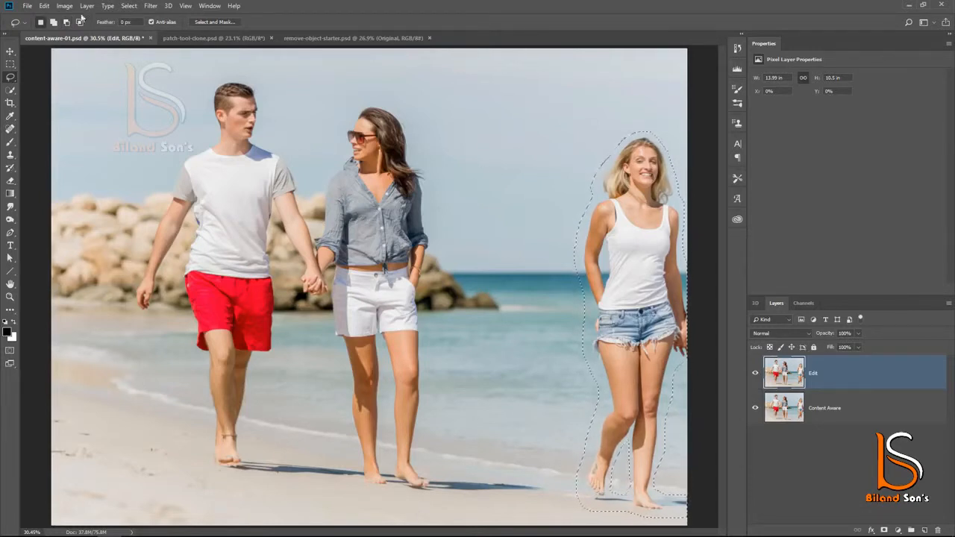
- Remove the selected woman with a Content-Aware fill, deselect, and toggle the Edit layer's visibility to compare
{"action": "left_click", "coordinate": [46, 6]}
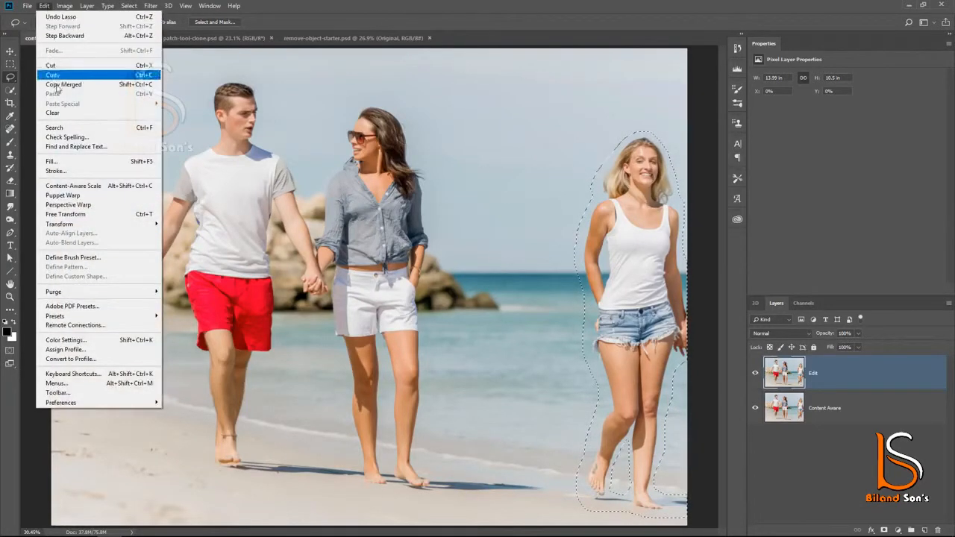
{"action": "left_click", "coordinate": [75, 162]}
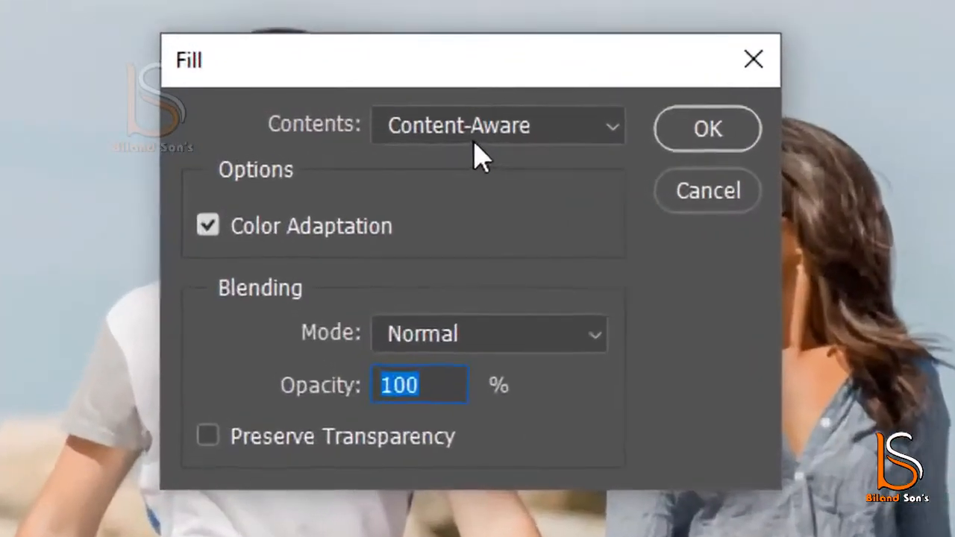
{"action": "left_click", "coordinate": [291, 113]}
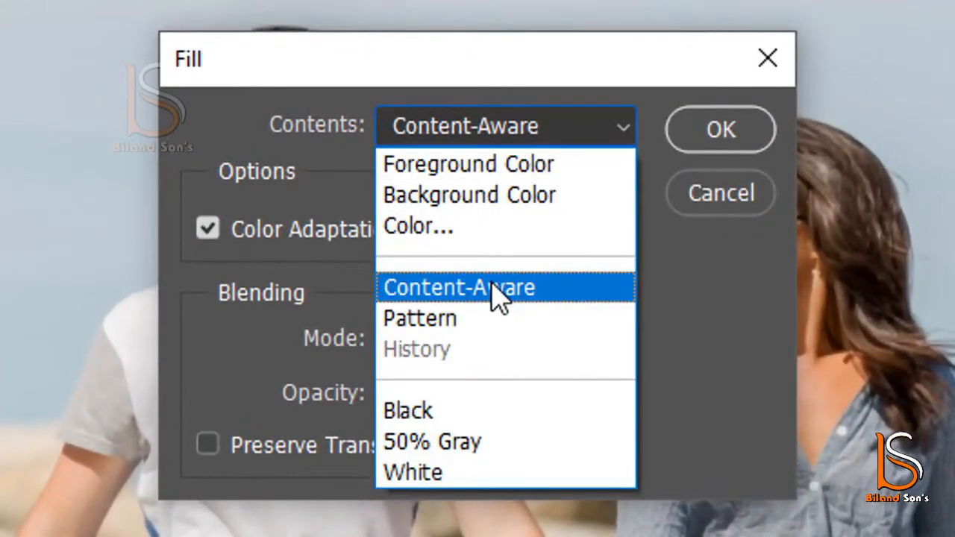
{"action": "left_click", "coordinate": [335, 170]}
{"action": "left_click", "coordinate": [718, 132]}
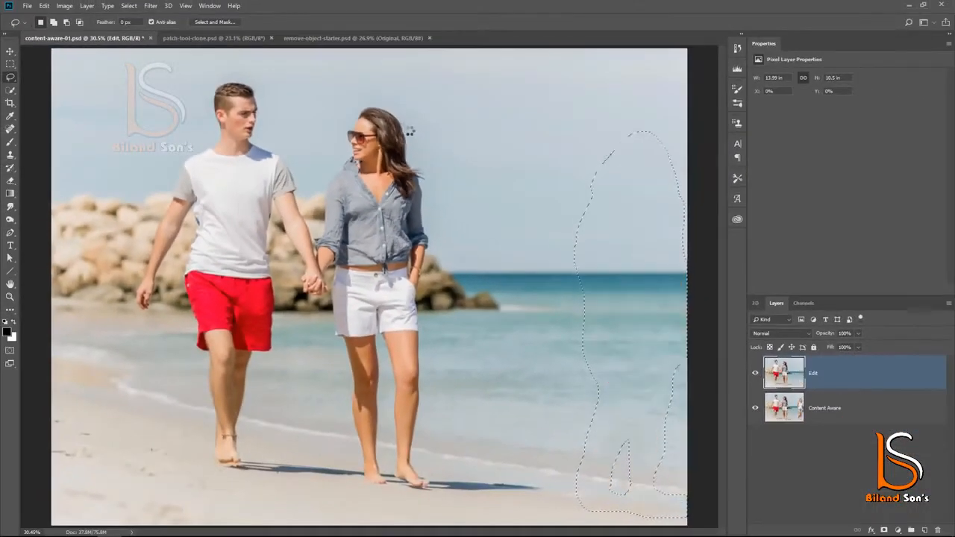
{"action": "key", "text": "ctrl+d"}
{"action": "left_click", "coordinate": [755, 374]}
{"action": "left_click", "coordinate": [756, 373]}
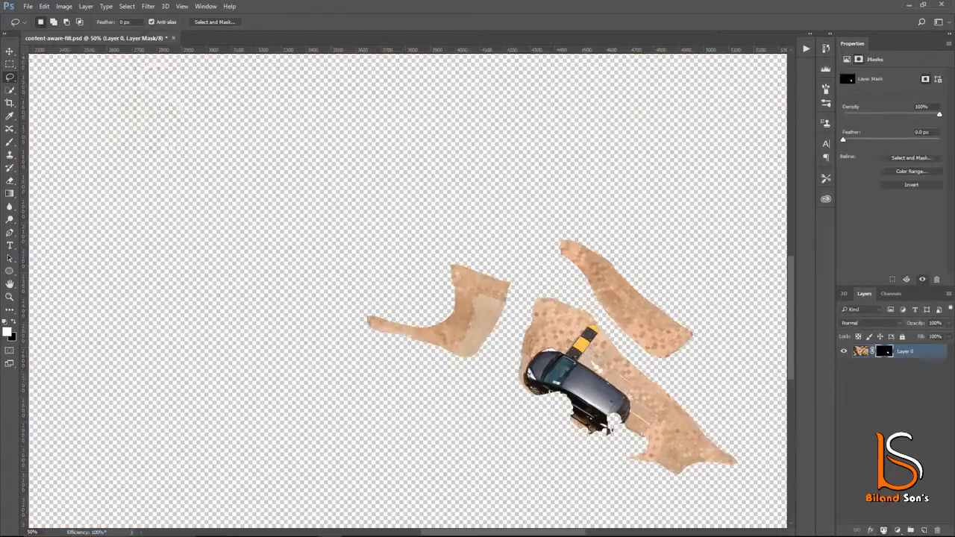
{"action": "key", "text": "shift+F5"}
{"action": "key", "text": "Return"}
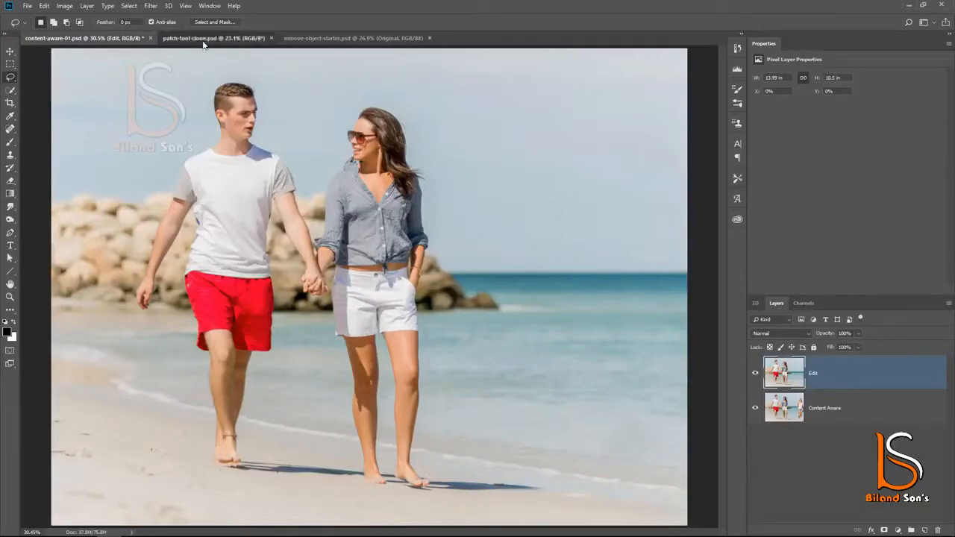
- Switch to the patch-tool-clone.psd document and zoom in on the three people seated by the canal
{"action": "left_click", "coordinate": [203, 40]}
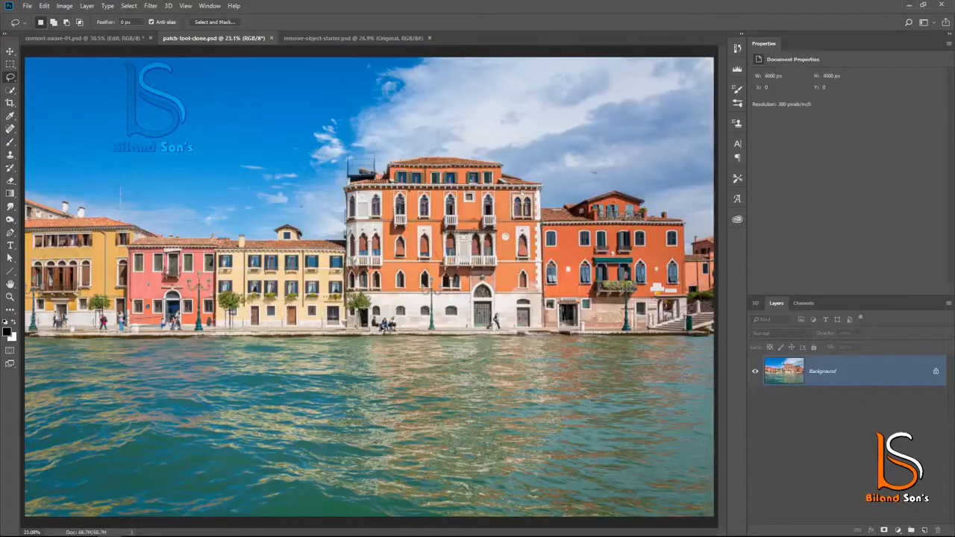
{"action": "scroll", "coordinate": [383, 326], "scroll_direction": "up", "scroll_amount": 5}
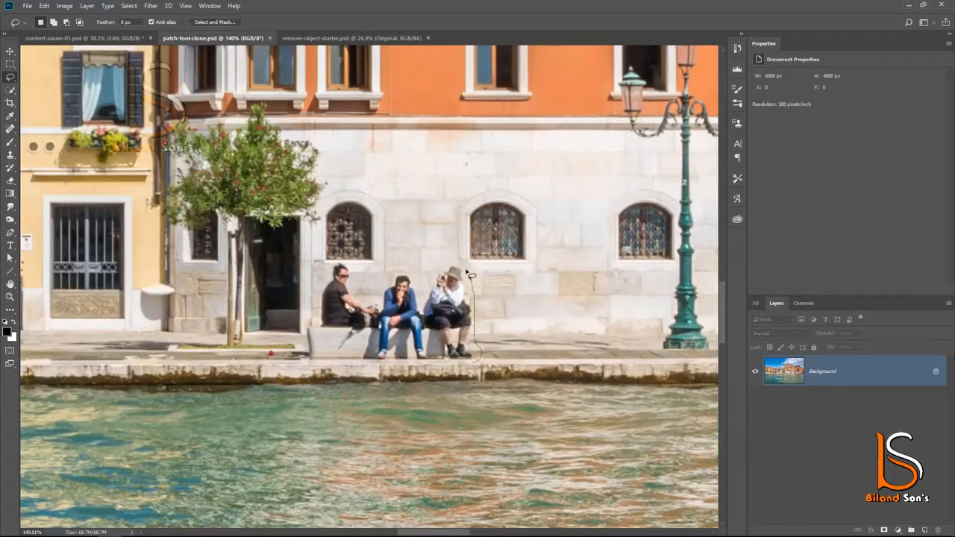
- Try to remove the three seated people and their bench with a lasso selection and a Content-Aware fill
{"action": "left_click_drag", "start_coordinate": [446, 262], "coordinate": [427, 281]}
{"action": "left_click_drag", "start_coordinate": [291, 363], "coordinate": [422, 369]}
{"action": "left_click", "coordinate": [44, 6]}
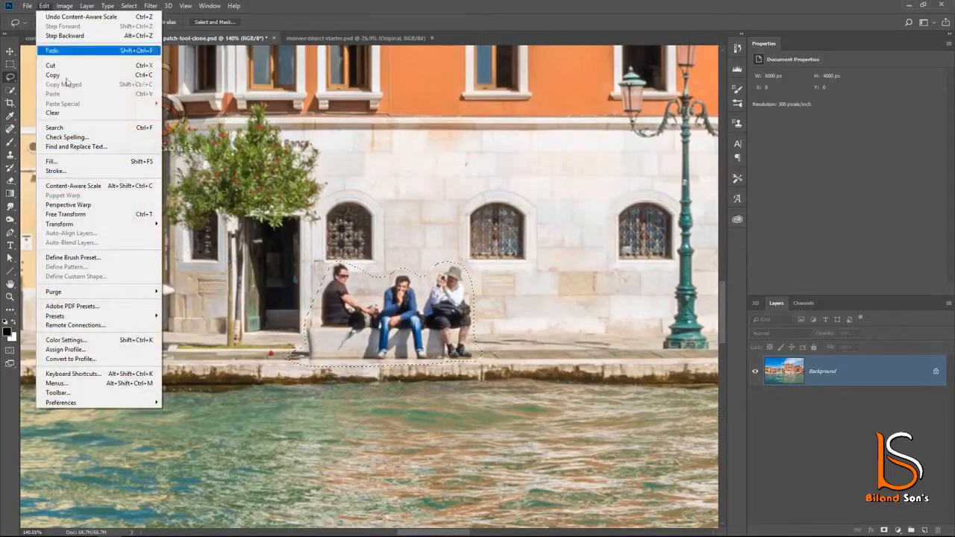
{"action": "left_click", "coordinate": [51, 161]}
{"action": "key", "text": "Return"}
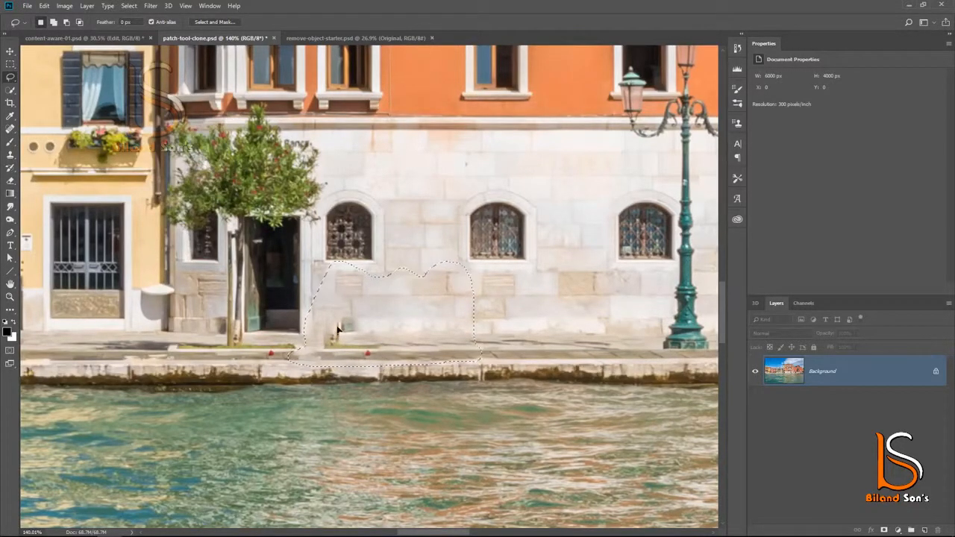
- Undo the Content-Aware fill over the bench and clear the lasso selection
{"action": "key", "text": "ctrl+alt+z"}
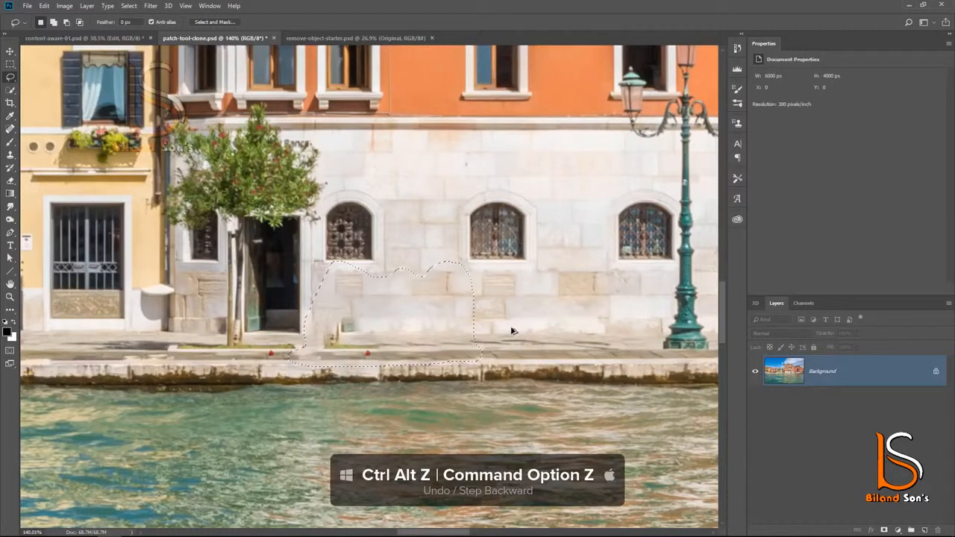
{"action": "key", "text": "ctrl+alt+z"}
{"action": "left_click", "coordinate": [518, 334]}
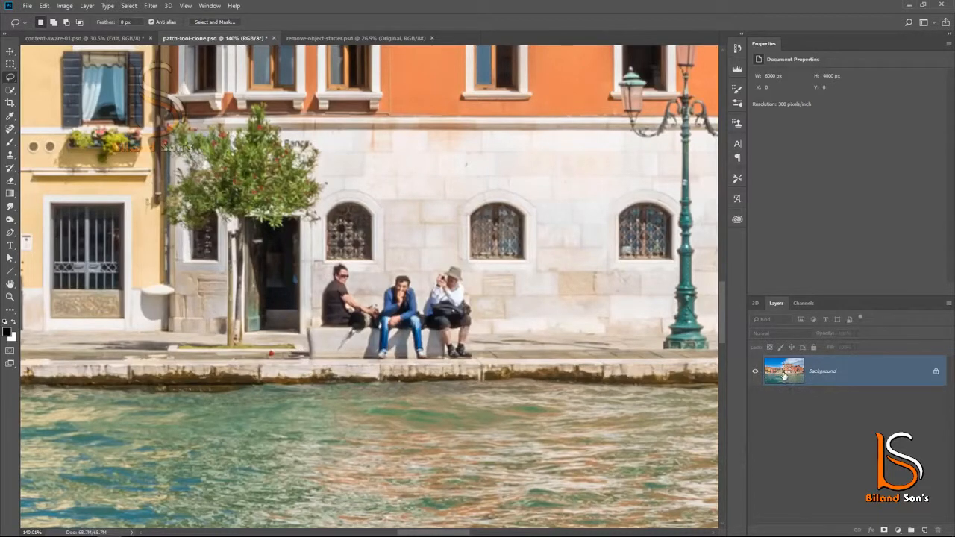
- Duplicate the Background layer and activate the Patch Tool
{"action": "key", "text": "ctrl+j"}
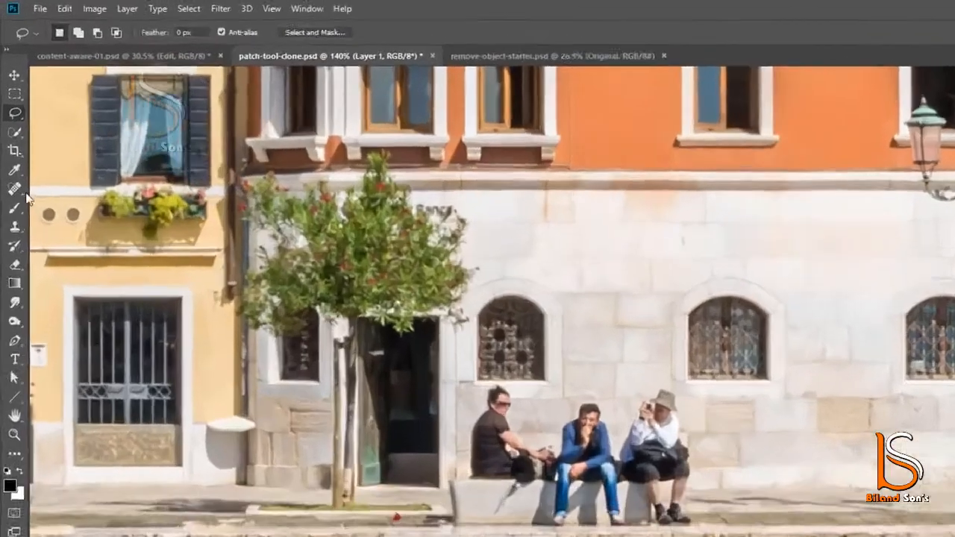
{"action": "left_click", "coordinate": [11, 129]}
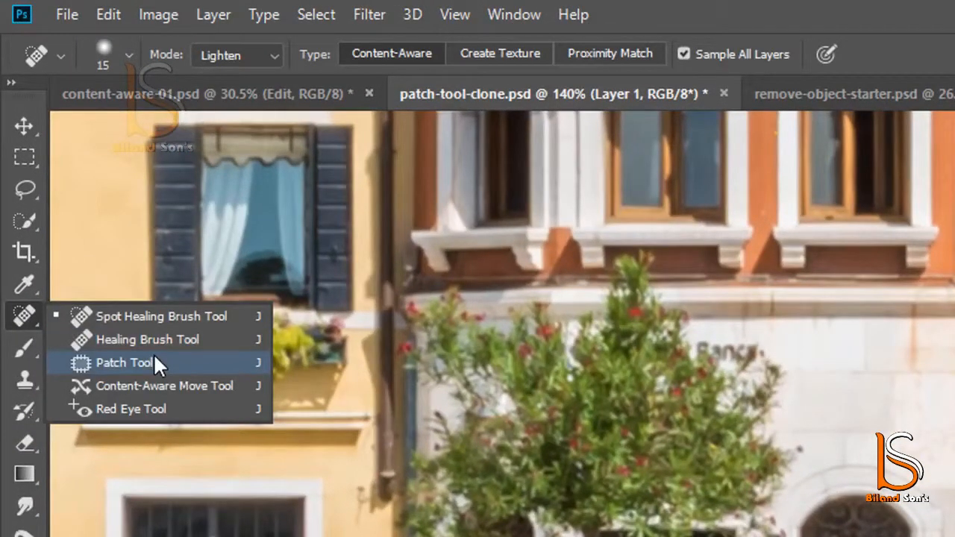
{"action": "left_click", "coordinate": [153, 362]}
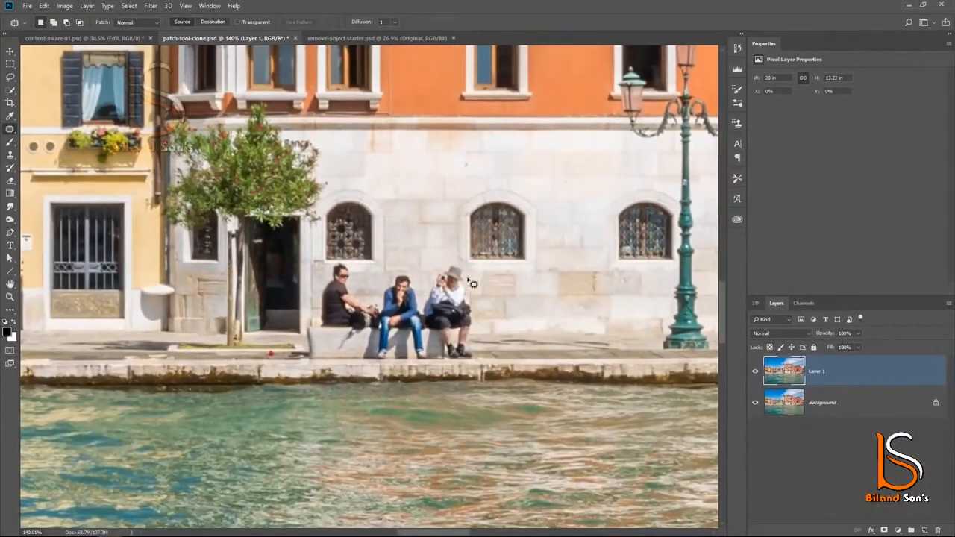
- Outline the three seated people and patch them with the clean wall and pavement beyond the lamppost, then deselect
{"action": "mouse_move", "coordinate": [461, 270]}
{"action": "left_mouse_down"}
{"action": "mouse_move", "coordinate": [481, 298]}
{"action": "mouse_move", "coordinate": [472, 366]}
{"action": "mouse_move", "coordinate": [305, 364]}
{"action": "mouse_move", "coordinate": [321, 281]}
{"action": "mouse_move", "coordinate": [341, 263]}
{"action": "mouse_move", "coordinate": [369, 285]}
{"action": "mouse_move", "coordinate": [460, 262]}
{"action": "left_mouse_up"}
{"action": "scroll", "coordinate": [476, 295], "scroll_direction": "down", "scroll_amount": 3}
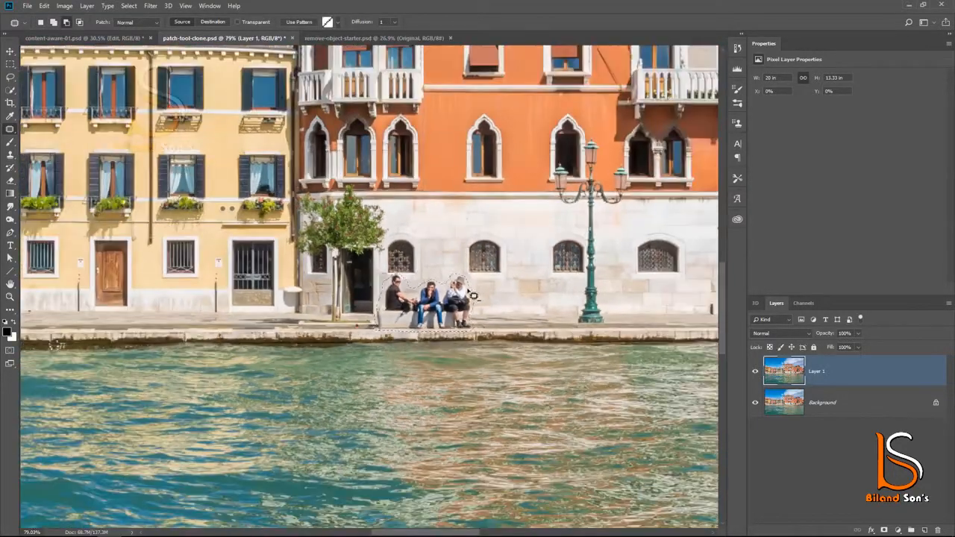
{"action": "scroll", "coordinate": [475, 297], "scroll_direction": "right", "scroll_amount": 5}
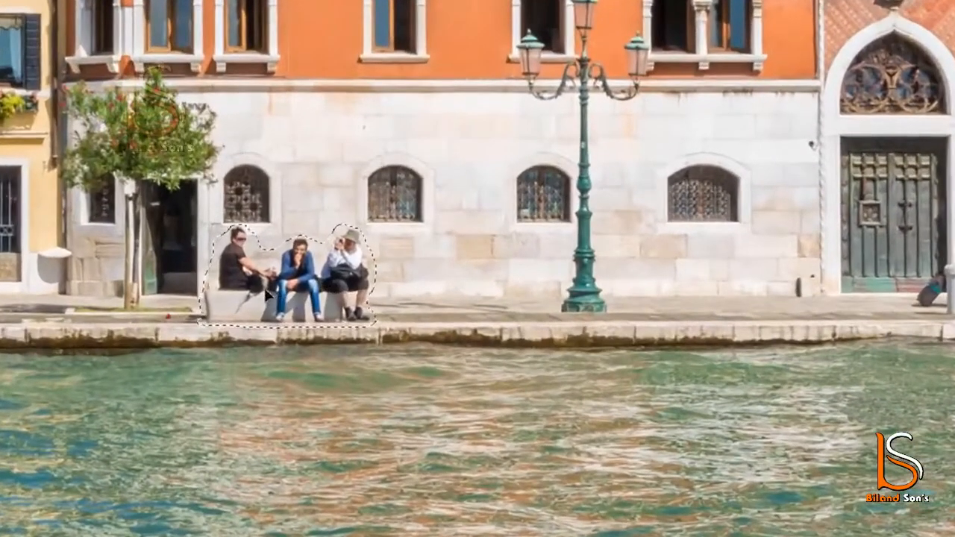
{"action": "left_click_drag", "start_coordinate": [267, 291], "coordinate": [686, 287]}
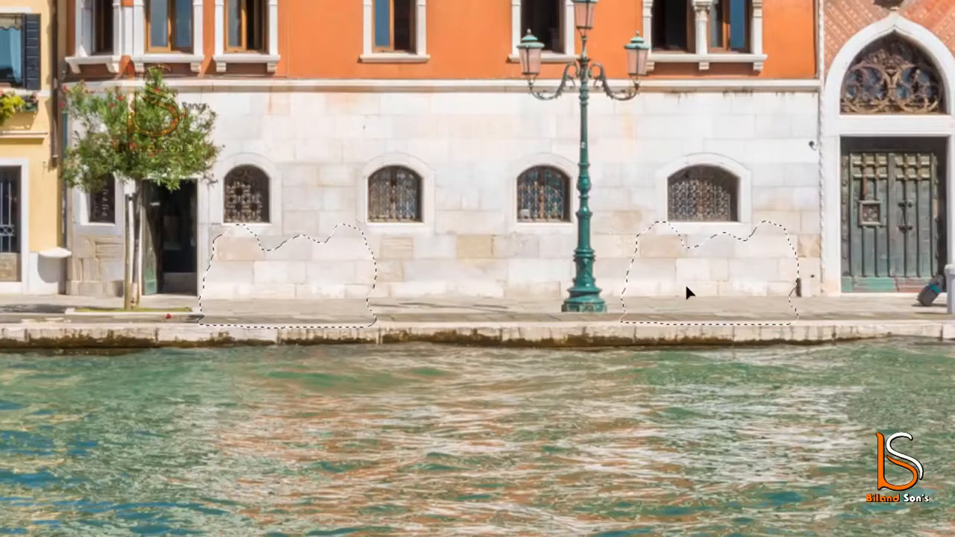
{"action": "left_click_drag", "start_coordinate": [686, 288], "coordinate": [686, 288]}
{"action": "key", "text": "ctrl+d"}
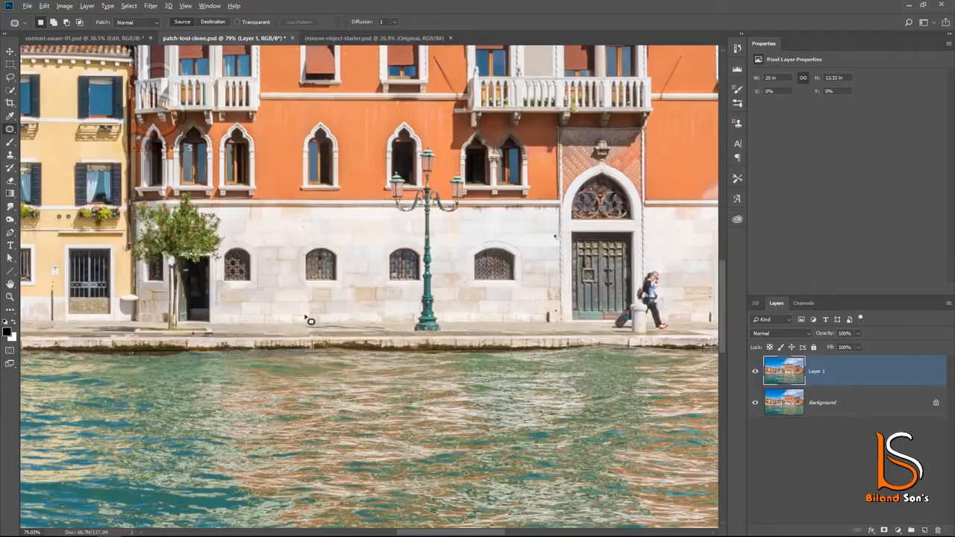
- Step back to the patch selection, re-patch it from the clean wall beyond the lamppost, and deselect
{"action": "scroll", "coordinate": [305, 318], "scroll_direction": "up", "scroll_amount": 6}
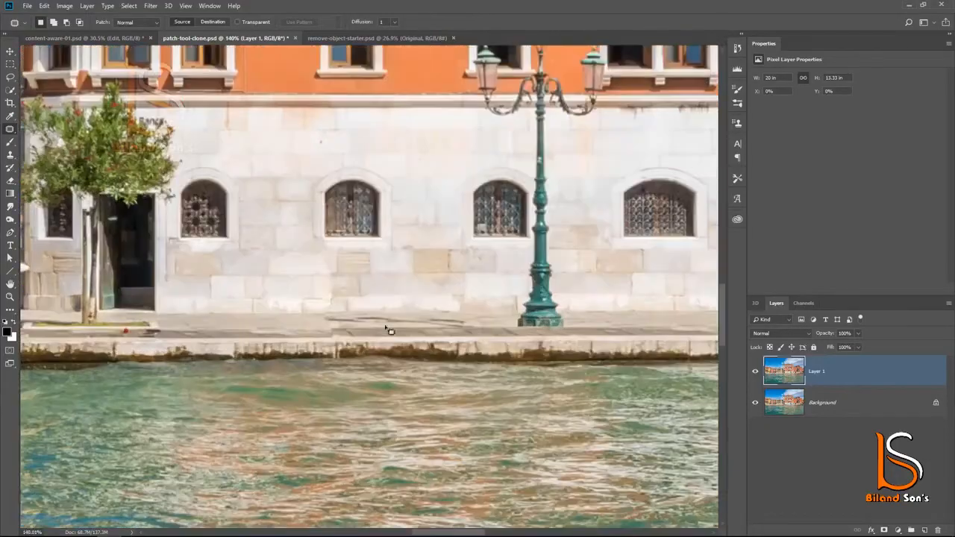
{"action": "left_click_drag", "start_coordinate": [377, 314], "coordinate": [333, 312]}
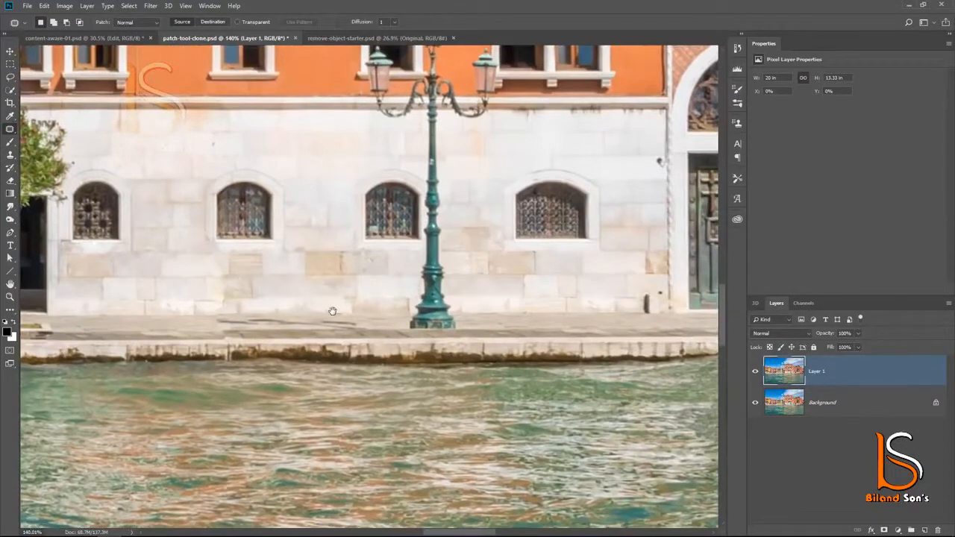
{"action": "key", "text": "ctrl+alt+z"}
{"action": "key", "text": "ctrl+alt+z"}
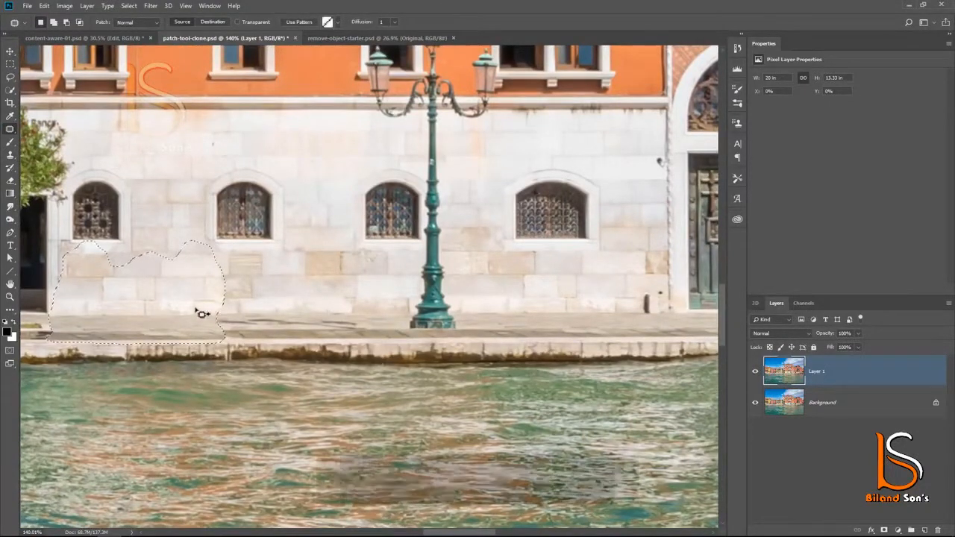
{"action": "left_click_drag", "start_coordinate": [179, 317], "coordinate": [600, 310]}
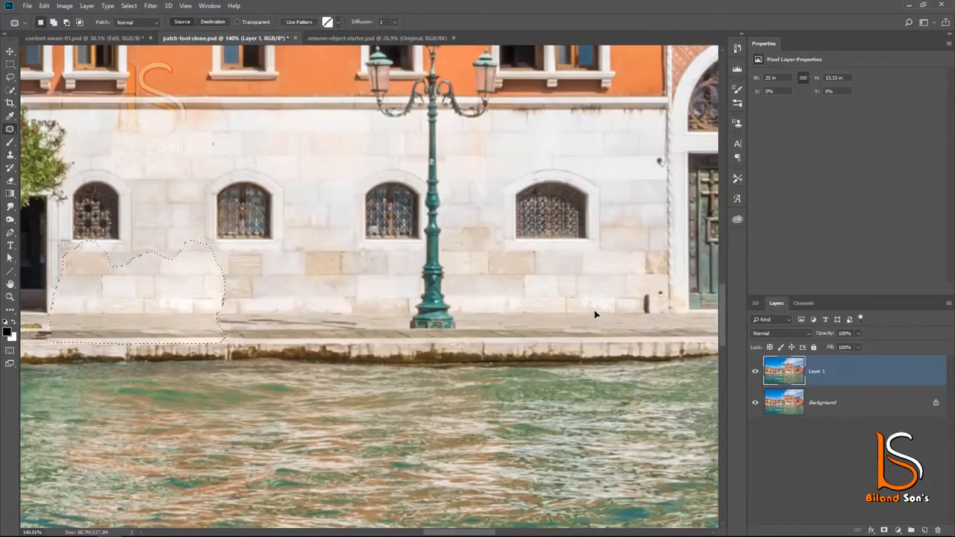
{"action": "key", "text": "ctrl+d"}
{"action": "left_click_drag", "start_coordinate": [235, 295], "coordinate": [221, 302]}
{"action": "key", "text": "ctrl+d"}
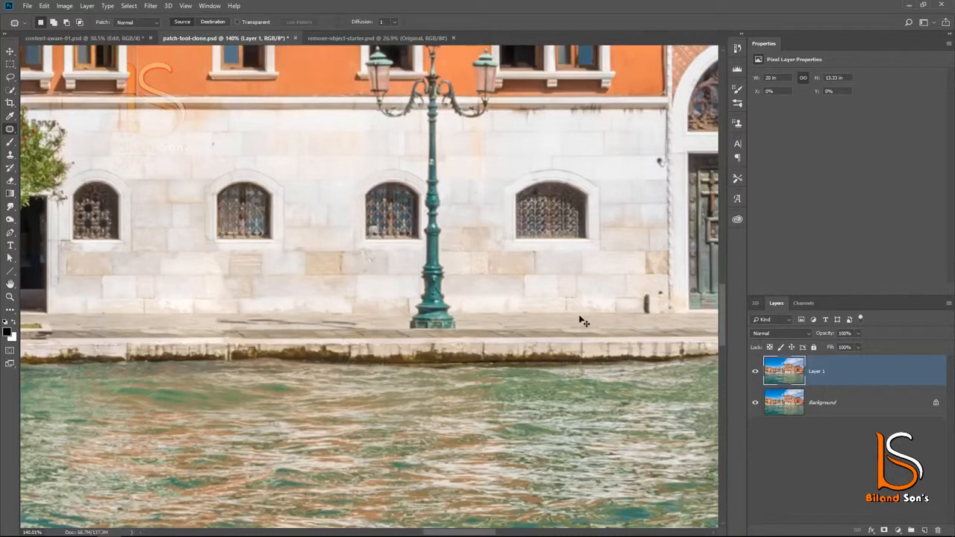
- Fit the whole image on screen and toggle Layer 1's visibility to compare before and after, leaving it hidden
{"action": "double_click", "coordinate": [10, 285]}
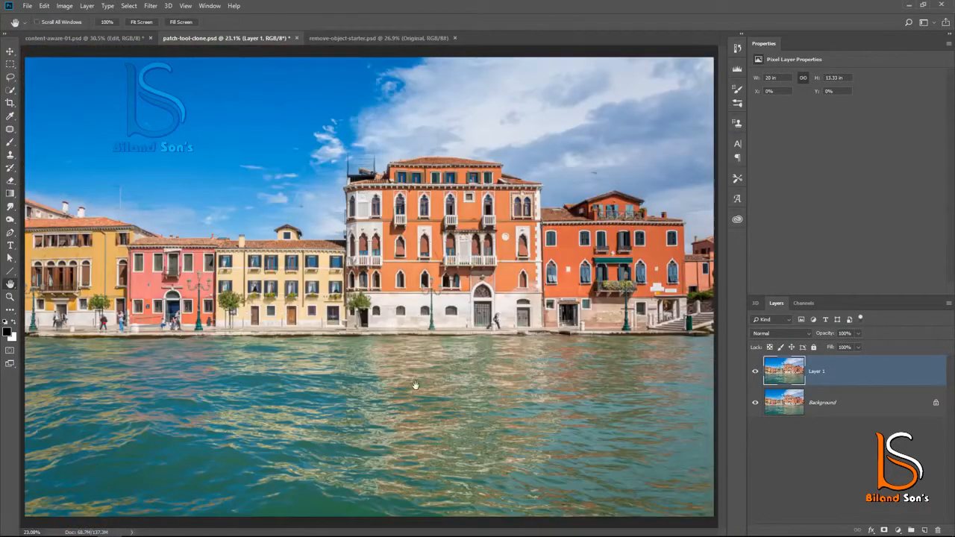
{"action": "left_click", "coordinate": [755, 375]}
{"action": "left_click", "coordinate": [755, 375]}
{"action": "left_click", "coordinate": [755, 375]}
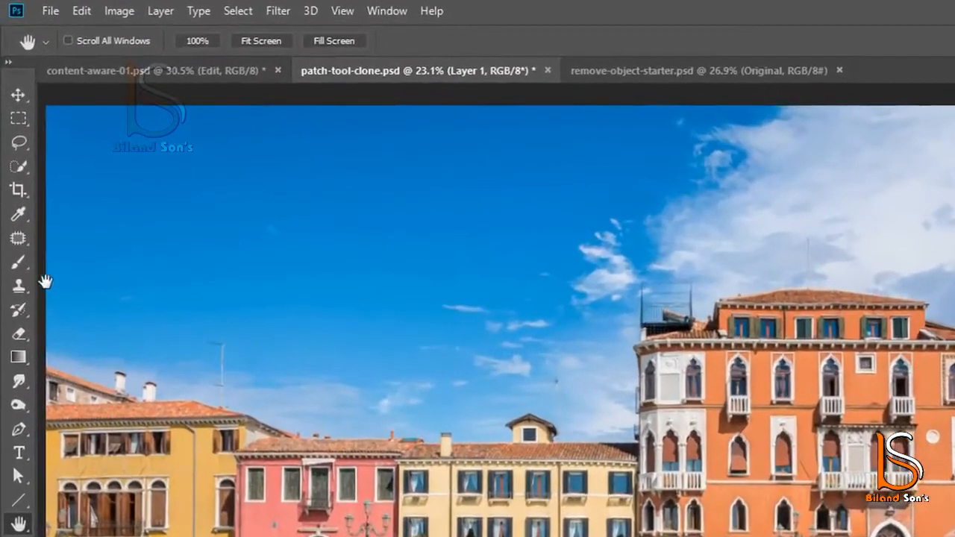
- Activate the Clone Stamp Tool, add a new empty layer above Layer 1, and make Layer 1 visible again
{"action": "left_click_drag", "start_coordinate": [20, 288], "coordinate": [23, 286]}
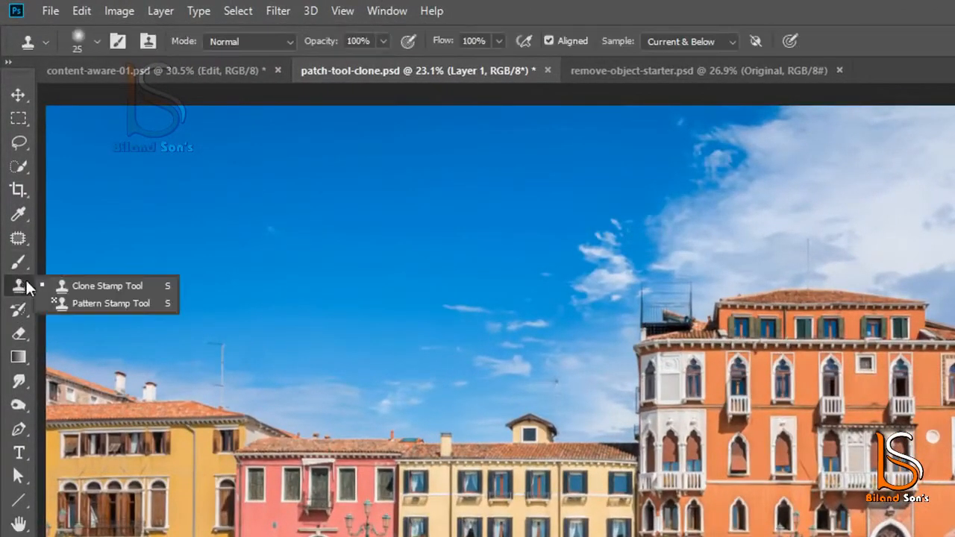
{"action": "left_click", "coordinate": [64, 285]}
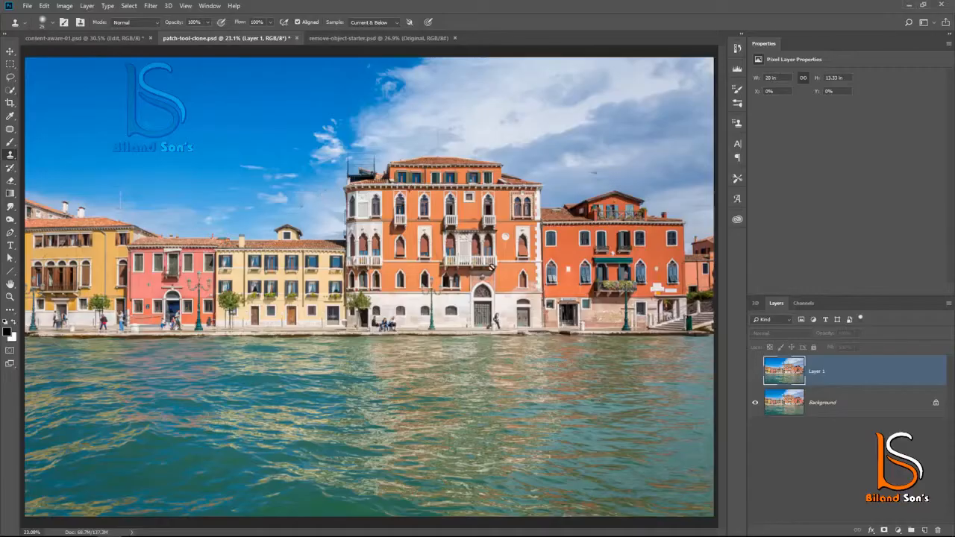
{"action": "scroll", "coordinate": [433, 319], "scroll_direction": "up", "scroll_amount": 5}
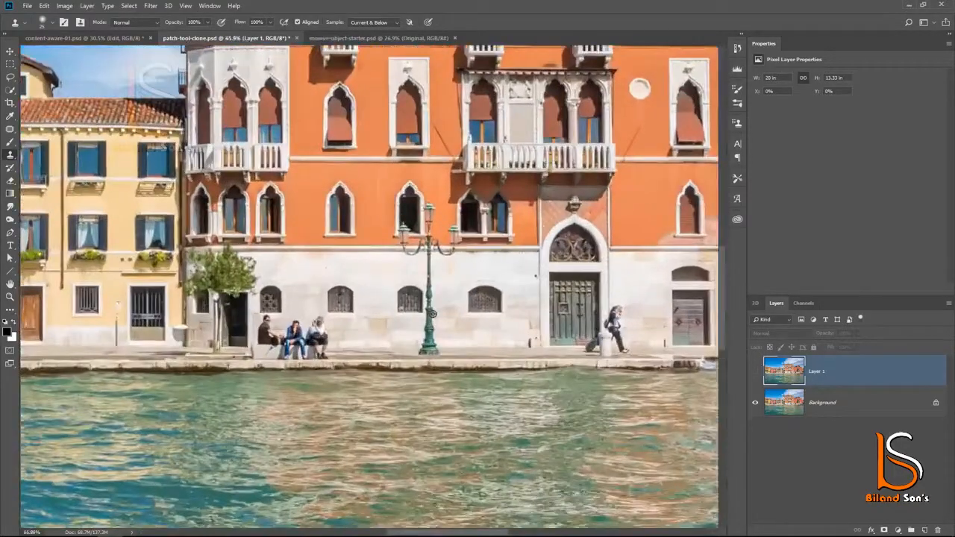
{"action": "left_click", "coordinate": [924, 529]}
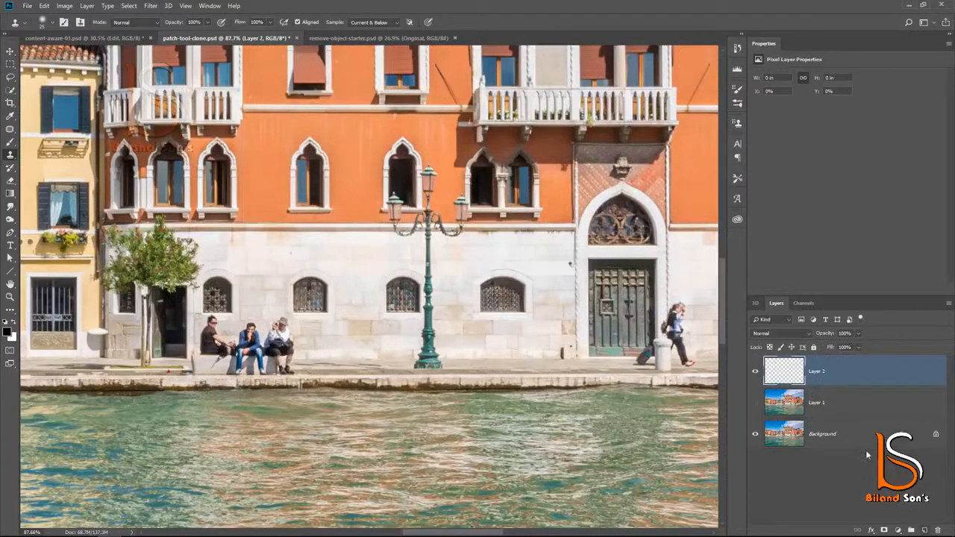
{"action": "left_click", "coordinate": [756, 404]}
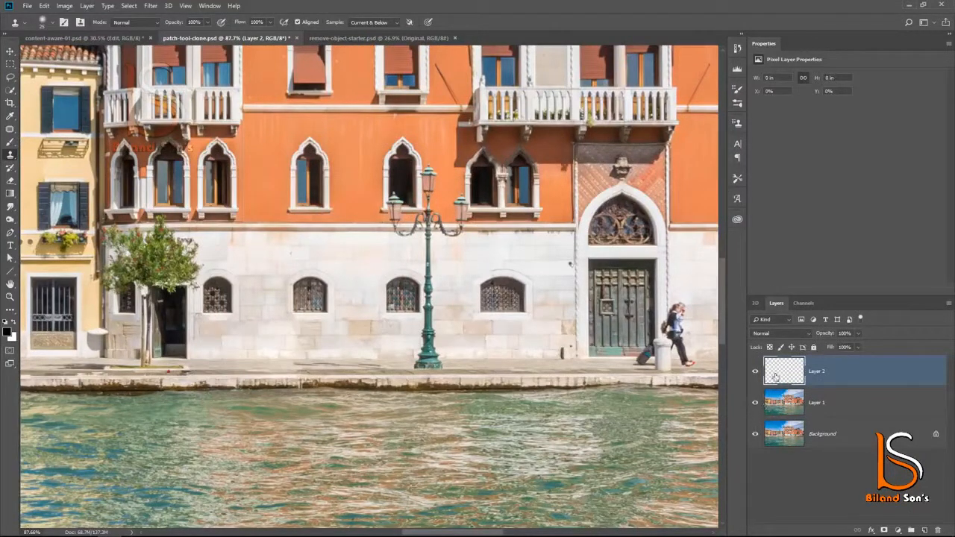
{"action": "left_click", "coordinate": [754, 376]}
{"action": "left_click", "coordinate": [754, 377]}
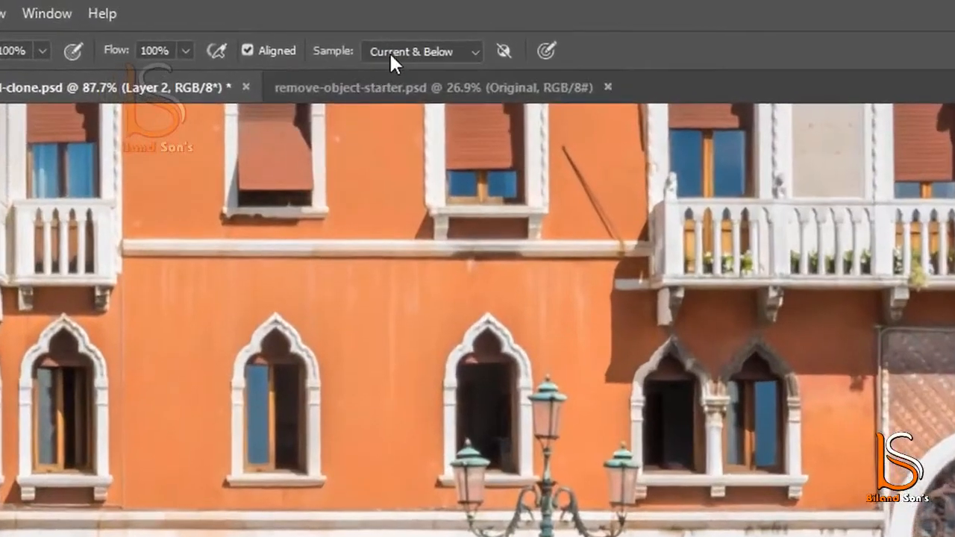
- Set the Clone Stamp to sample Current & Below and enlarge its brush to 50
{"action": "left_click", "coordinate": [363, 24]}
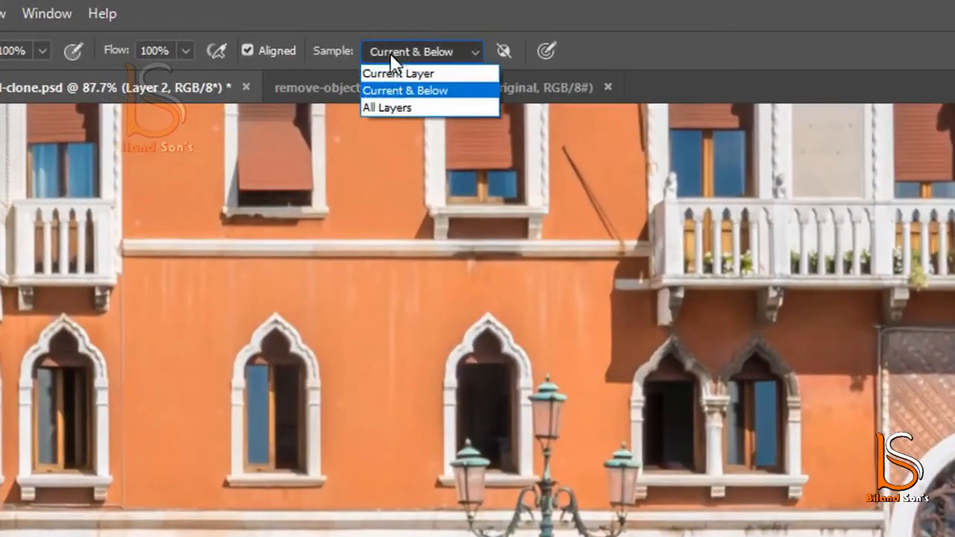
{"action": "left_click", "coordinate": [433, 100]}
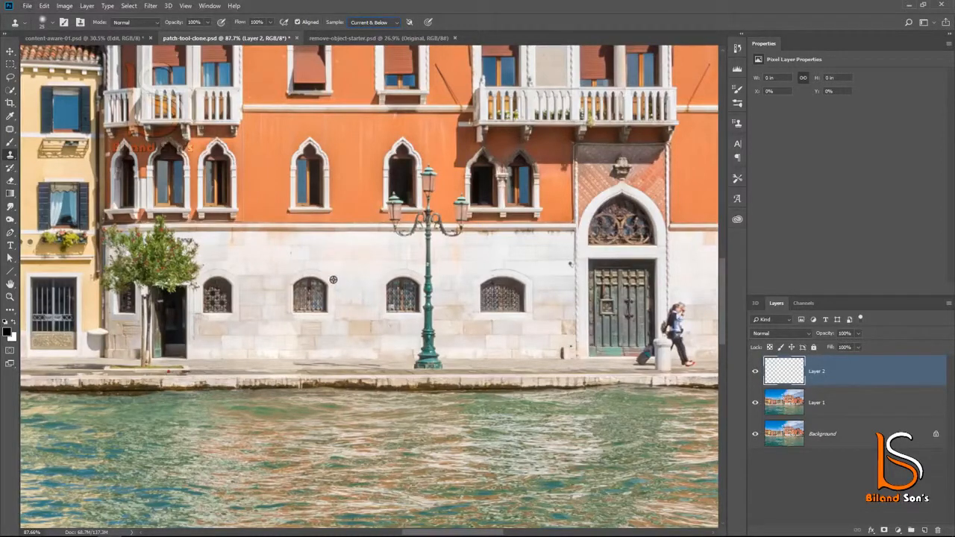
{"action": "key", "text": "bracketright"}
{"action": "key", "text": "bracketright"}
{"action": "key", "text": "bracketright"}
{"action": "key", "text": "bracketright"}
{"action": "key", "text": "bracketright"}
- Clone clean white wall and pavement over the lamppost's pole and base on Layer 2
{"action": "scroll", "coordinate": [427, 278], "scroll_direction": "up", "scroll_amount": 5}
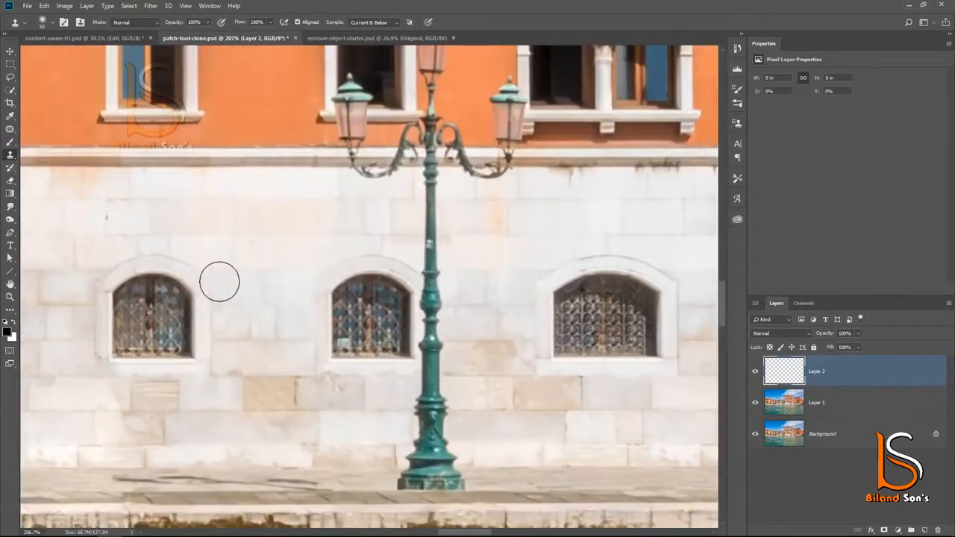
{"action": "left_click", "coordinate": [420, 276]}
{"action": "mouse_move", "coordinate": [420, 276]}
{"action": "left_mouse_down"}
{"action": "mouse_move", "coordinate": [429, 440]}
{"action": "mouse_move", "coordinate": [404, 448]}
{"action": "mouse_move", "coordinate": [410, 460]}
{"action": "mouse_move", "coordinate": [400, 464]}
{"action": "mouse_move", "coordinate": [446, 471]}
{"action": "mouse_move", "coordinate": [420, 478]}
{"action": "left_mouse_up"}
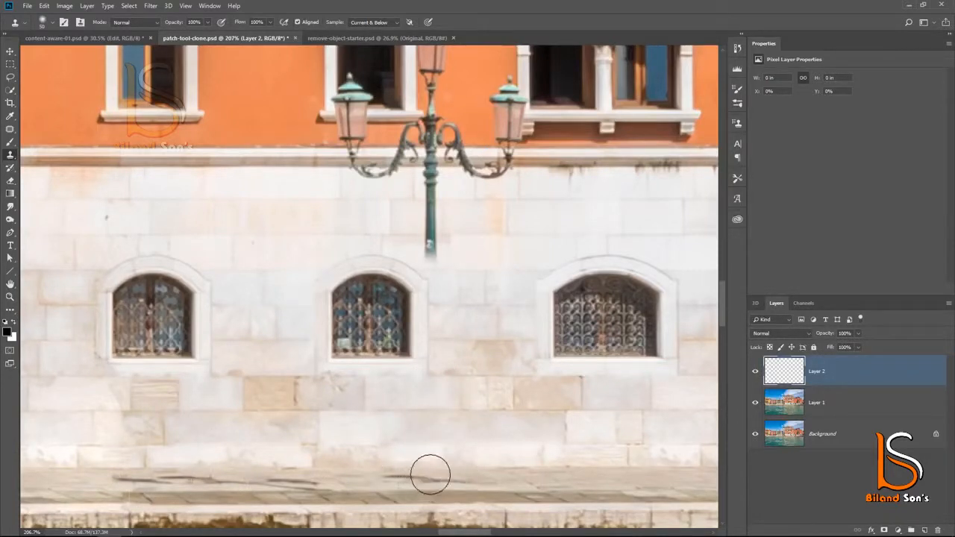
{"action": "left_click", "coordinate": [428, 251]}
{"action": "mouse_move", "coordinate": [428, 250]}
{"action": "left_mouse_down"}
{"action": "mouse_move", "coordinate": [439, 199]}
{"action": "mouse_move", "coordinate": [416, 199]}
{"action": "left_mouse_up"}
- With a smaller brush, clone the white ledge over the lamppost's curved arms and the orange wall over its upper lamp
{"action": "left_click_drag", "start_coordinate": [356, 223], "coordinate": [446, 348]}
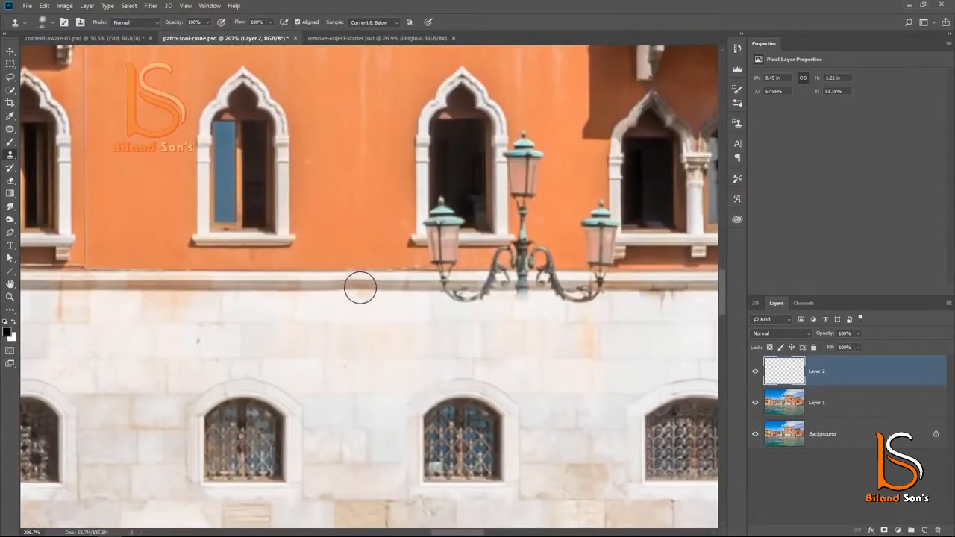
{"action": "key", "text": "alt"}
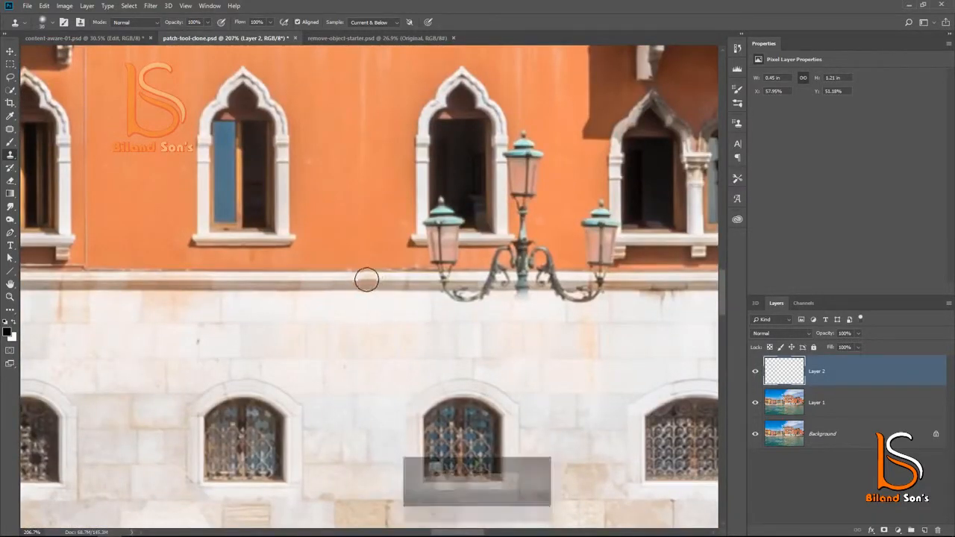
{"action": "left_click", "coordinate": [298, 281], "text": "alt"}
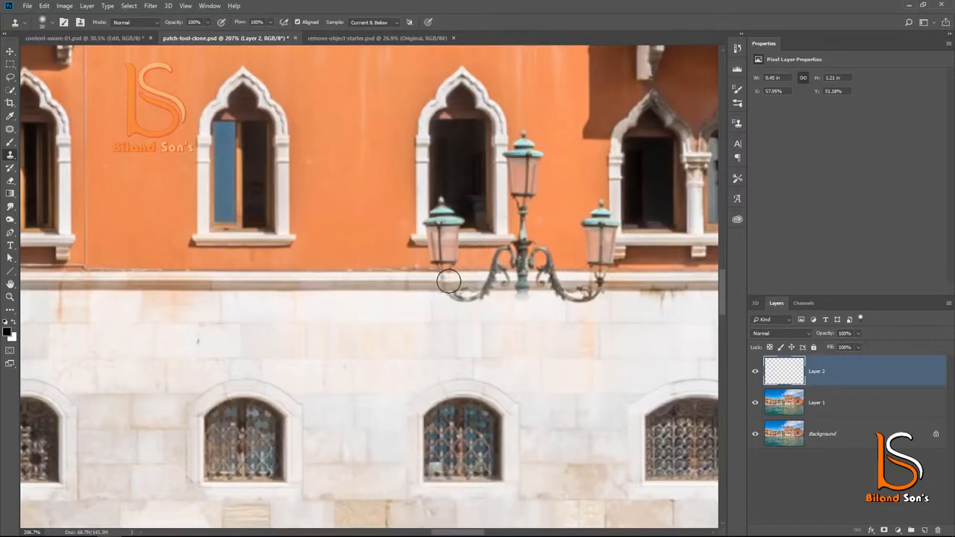
{"action": "mouse_move", "coordinate": [447, 280]}
{"action": "left_mouse_down"}
{"action": "mouse_move", "coordinate": [525, 284]}
{"action": "mouse_move", "coordinate": [449, 287]}
{"action": "mouse_move", "coordinate": [453, 297]}
{"action": "mouse_move", "coordinate": [554, 281]}
{"action": "mouse_move", "coordinate": [566, 296]}
{"action": "mouse_move", "coordinate": [620, 283]}
{"action": "mouse_move", "coordinate": [592, 277]}
{"action": "left_mouse_up"}
{"action": "mouse_move", "coordinate": [521, 270]}
{"action": "left_mouse_down"}
{"action": "mouse_move", "coordinate": [450, 251]}
{"action": "mouse_move", "coordinate": [420, 262]}
{"action": "mouse_move", "coordinate": [483, 267]}
{"action": "mouse_move", "coordinate": [548, 252]}
{"action": "left_mouse_up"}
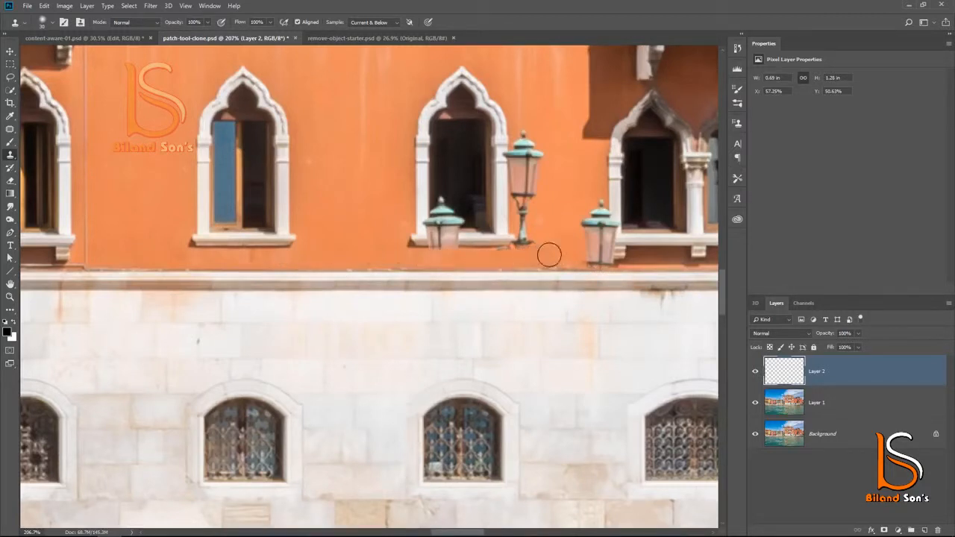
{"action": "mouse_move", "coordinate": [576, 167]}
{"action": "left_mouse_down"}
{"action": "mouse_move", "coordinate": [535, 153]}
{"action": "mouse_move", "coordinate": [539, 173]}
{"action": "mouse_move", "coordinate": [528, 148]}
{"action": "mouse_move", "coordinate": [529, 200]}
{"action": "mouse_move", "coordinate": [545, 218]}
{"action": "mouse_move", "coordinate": [563, 192]}
{"action": "left_mouse_up"}
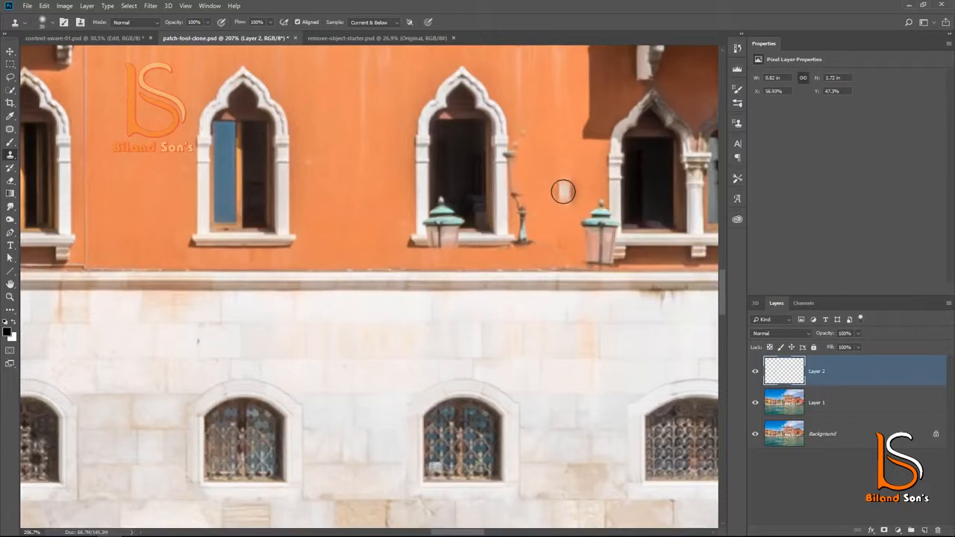
- Fit the whole image on screen and toggle Layer 2's visibility to compare before and after, leaving it hidden
{"action": "scroll", "coordinate": [563, 192], "scroll_direction": "down", "scroll_amount": 2}
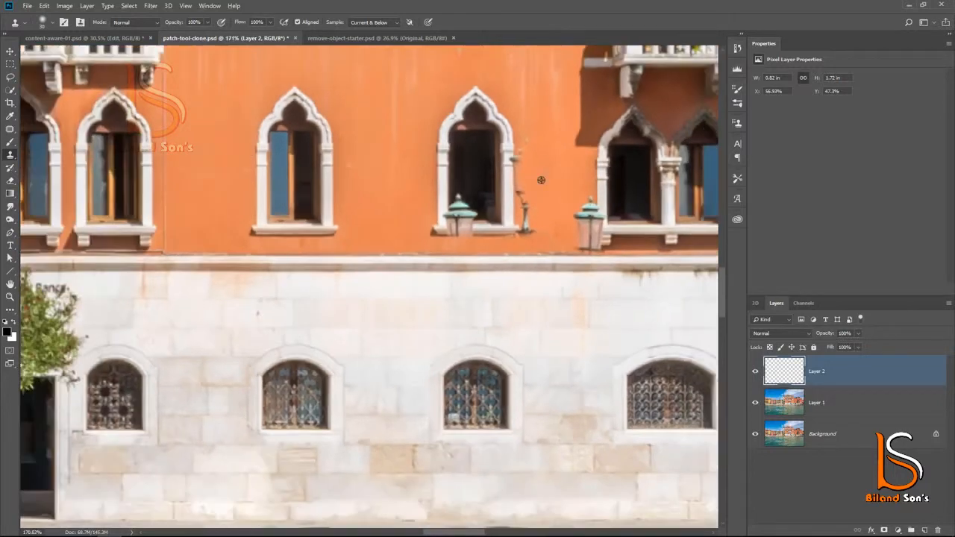
{"action": "left_click", "coordinate": [754, 373]}
{"action": "left_click", "coordinate": [755, 373]}
{"action": "key", "text": "ctrl+0"}
{"action": "left_click", "coordinate": [756, 373]}
{"action": "left_click", "coordinate": [756, 373]}
{"action": "left_click", "coordinate": [756, 372]}
{"action": "left_click", "coordinate": [756, 372]}
{"action": "left_click", "coordinate": [756, 373]}
{"action": "left_click", "coordinate": [756, 372]}
{"action": "left_click", "coordinate": [756, 373]}
{"action": "left_click", "coordinate": [756, 372]}
{"action": "left_click", "coordinate": [756, 373]}
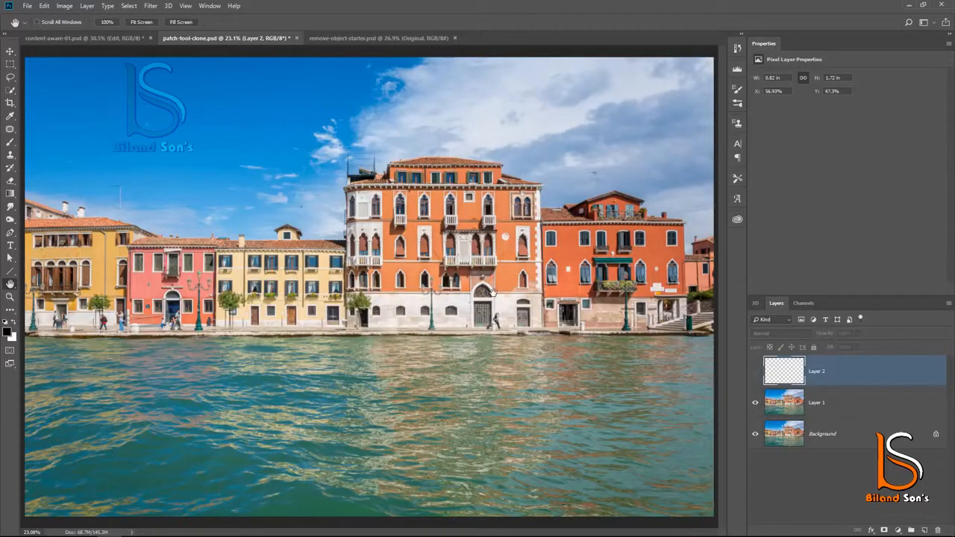
- Switch to remove-object-starter.psd and duplicate the Original layer twice
{"action": "left_click", "coordinate": [412, 38]}
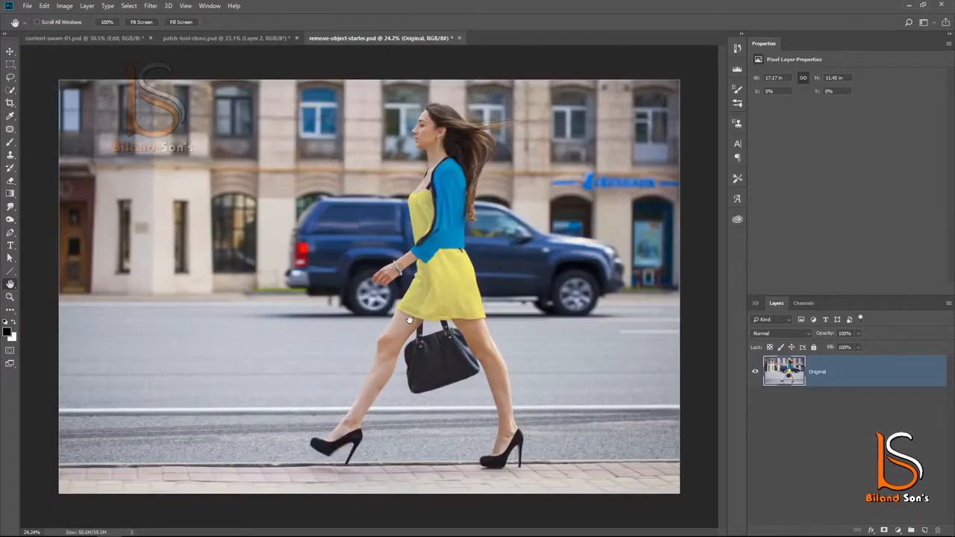
{"action": "key", "text": "ctrl+j"}
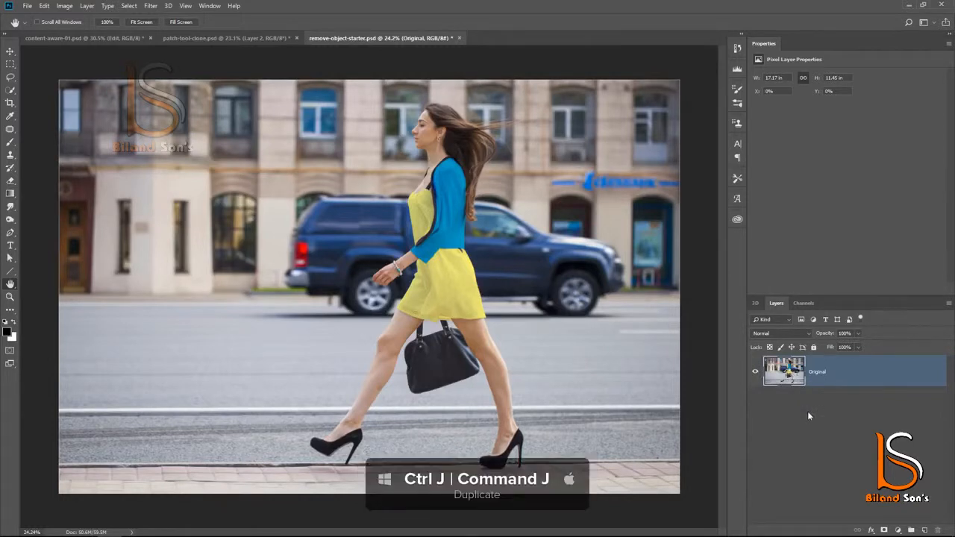
{"action": "key", "text": "ctrl+j"}
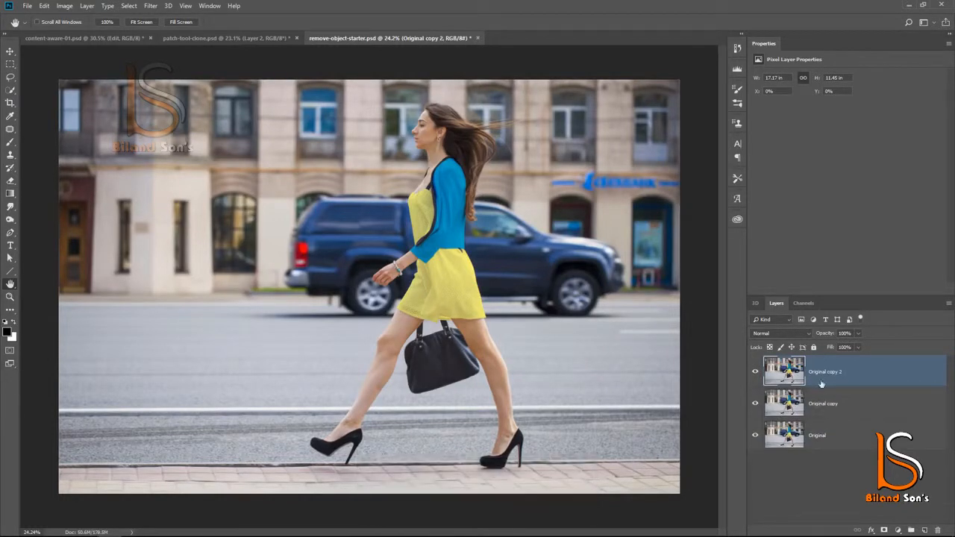
- Rename the uppermost copy Model and the middle copy Background
{"action": "double_click", "coordinate": [824, 373]}
{"action": "type", "text": "Model"}
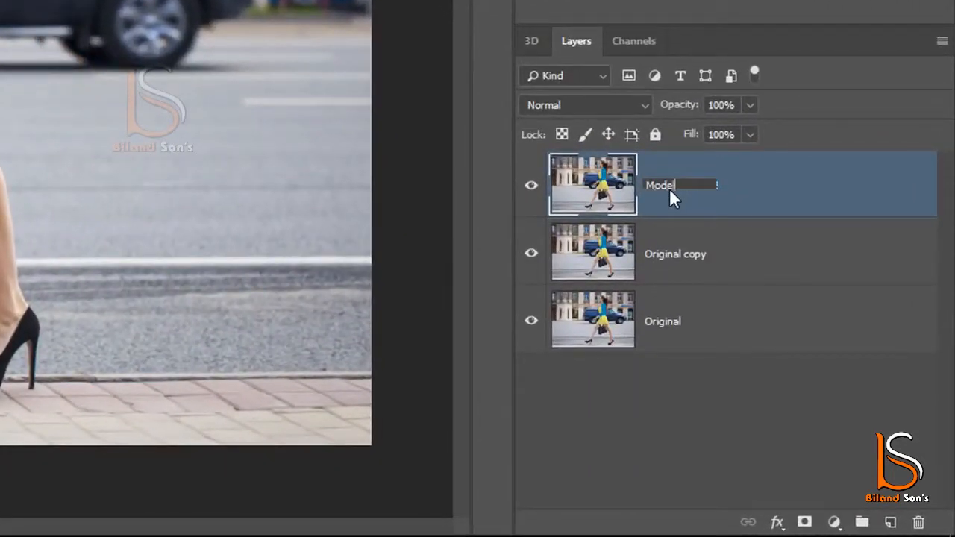
{"action": "key", "text": "Return"}
{"action": "double_click", "coordinate": [681, 257]}
{"action": "type", "text": "Backgrou"}
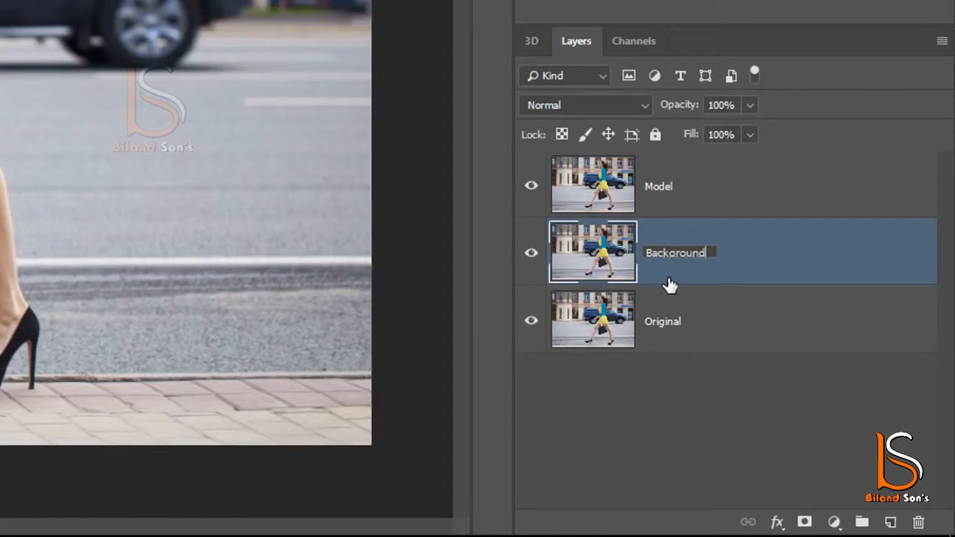
{"action": "type", "text": "nd"}
{"action": "key", "text": "Return"}
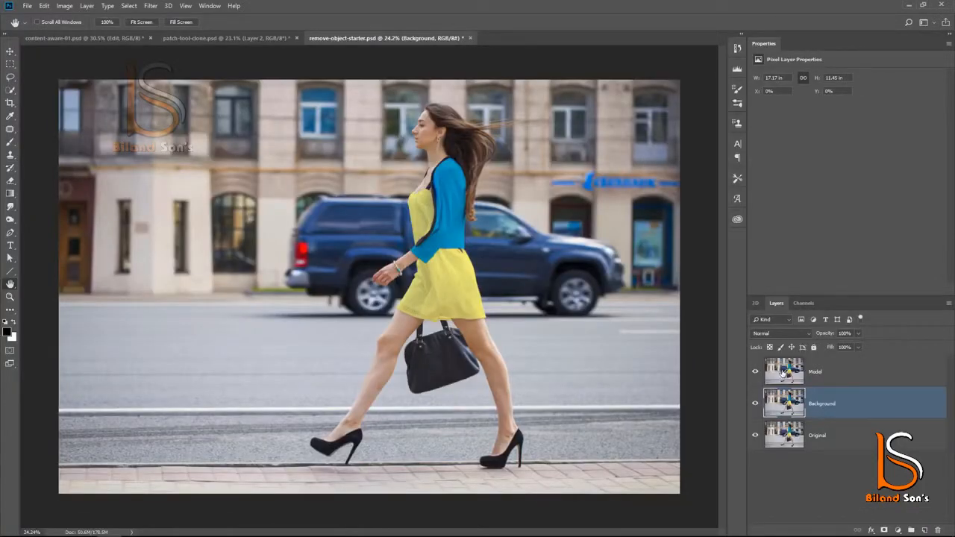
- On the Model layer, activate the Quick Selection Tool and run Select Subject, accepting the discard of the current selection
{"action": "left_click", "coordinate": [784, 375]}
{"action": "left_click", "coordinate": [786, 408]}
{"action": "left_click", "coordinate": [792, 377]}
{"action": "left_click", "coordinate": [792, 410]}
{"action": "left_click", "coordinate": [778, 383]}
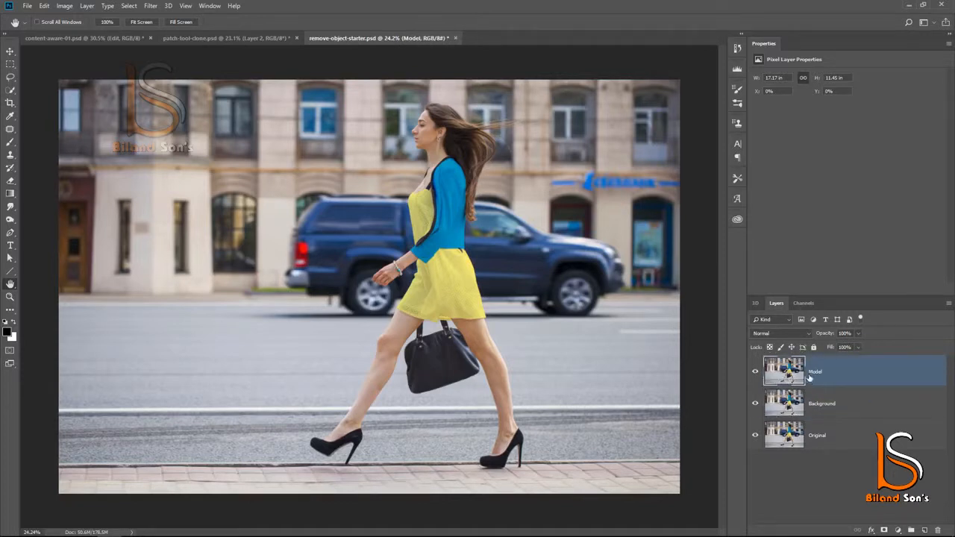
{"action": "left_click", "coordinate": [10, 90]}
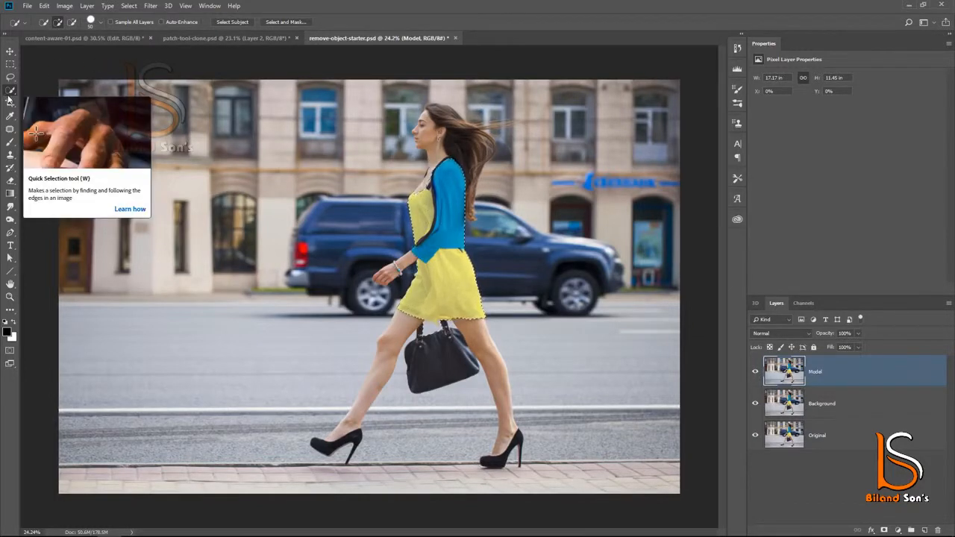
{"action": "left_click", "coordinate": [234, 23]}
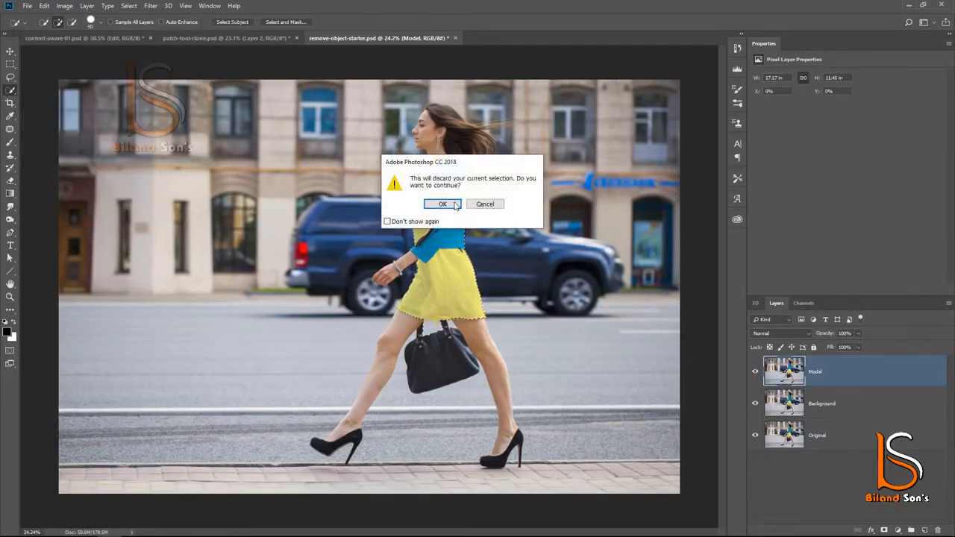
{"action": "left_click", "coordinate": [454, 206]}
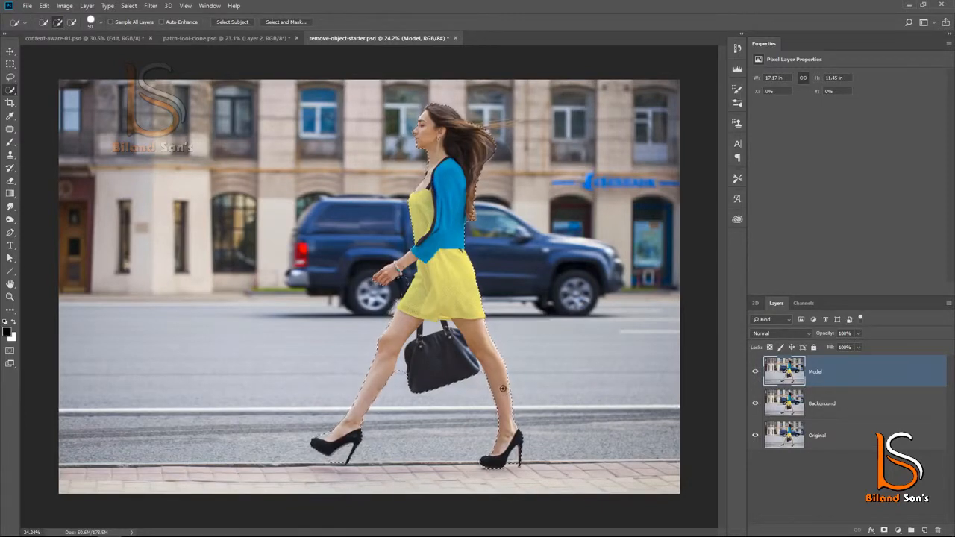
- Refine the woman's selection around the handbag and legs by subtracting leftover background, and check the edge along her hand
{"action": "key", "text": "alt"}
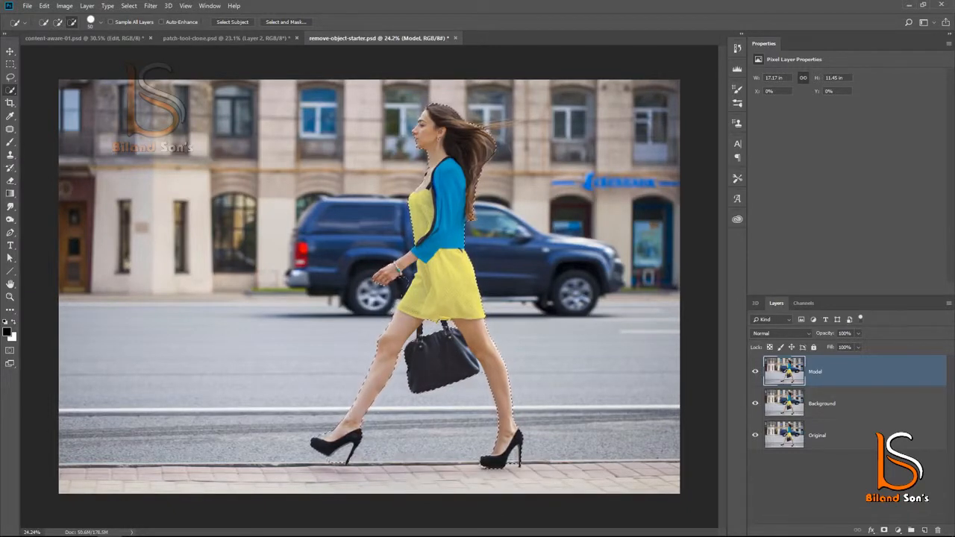
{"action": "key", "text": "alt"}
{"action": "key", "text": "alt"}
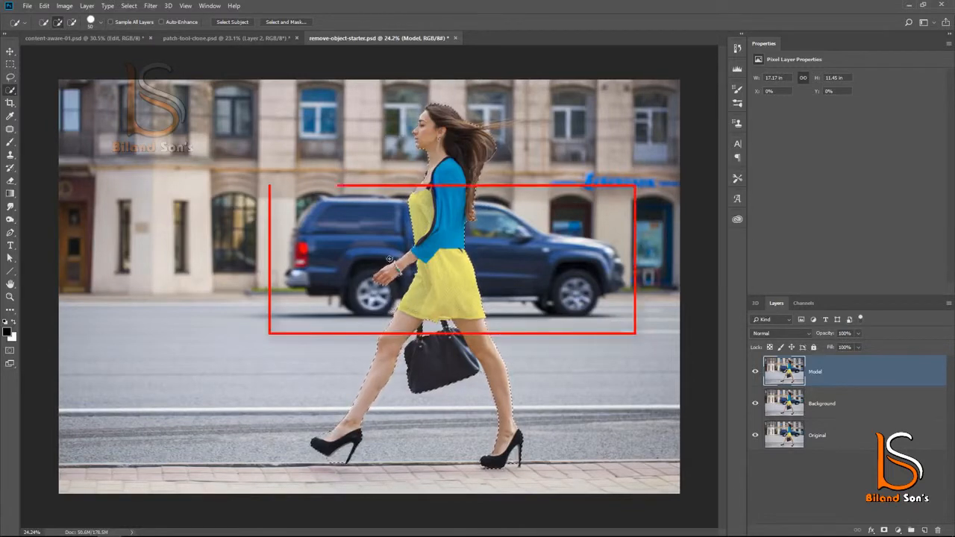
{"action": "scroll", "coordinate": [396, 261], "scroll_direction": "up", "scroll_amount": 5}
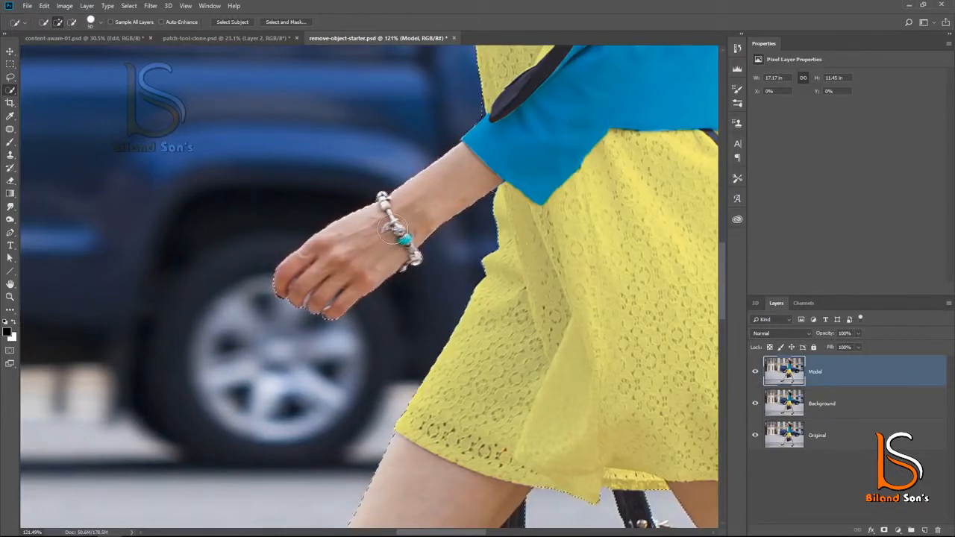
{"action": "scroll", "coordinate": [394, 234], "scroll_direction": "down", "scroll_amount": 3}
{"action": "scroll", "coordinate": [395, 233], "scroll_direction": "down", "scroll_amount": 3}
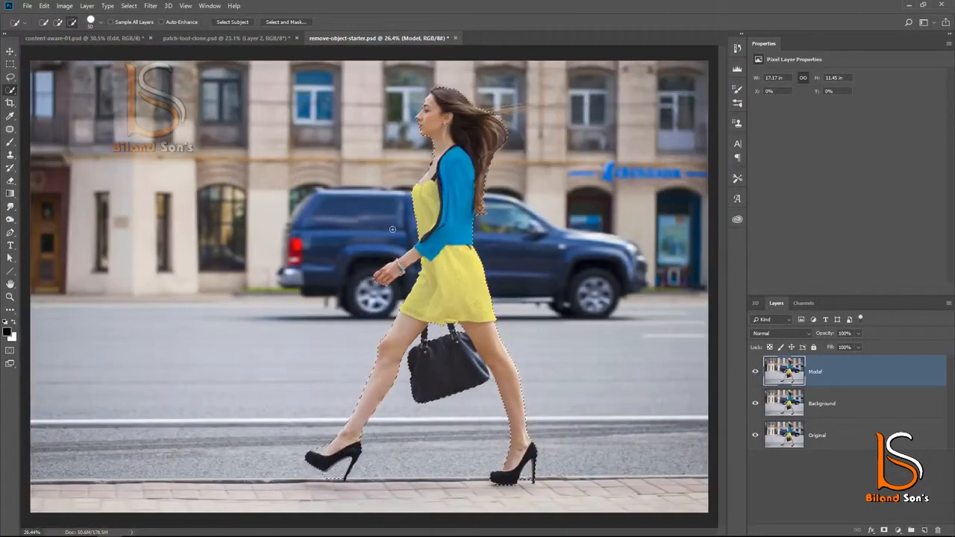
- Add a layer mask to Model from the selection and hide the Background and Original layers to inspect the cutout
{"action": "left_click", "coordinate": [885, 530]}
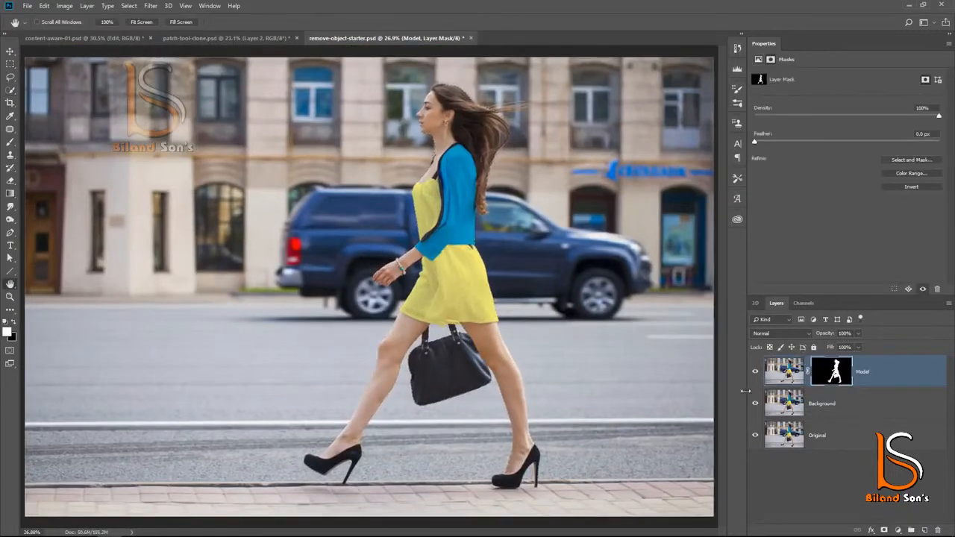
{"action": "left_click_drag", "start_coordinate": [755, 403], "coordinate": [756, 436]}
{"action": "left_click", "coordinate": [755, 377]}
{"action": "left_click", "coordinate": [756, 377]}
{"action": "left_click", "coordinate": [756, 377]}
{"action": "left_click", "coordinate": [756, 377]}
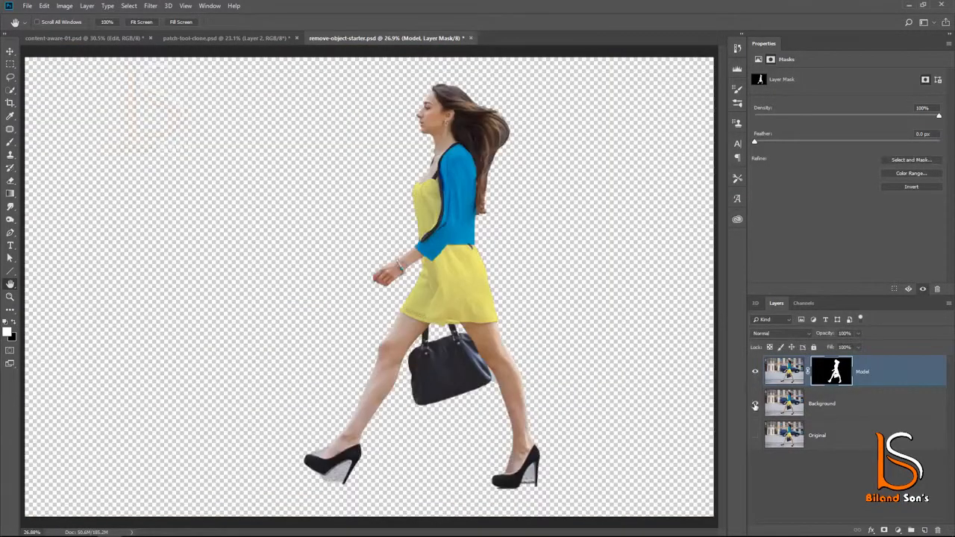
- Show the Background and Original layers, hide the Model layer, and load the Model mask as a selection
{"action": "left_click", "coordinate": [755, 435]}
{"action": "left_click", "coordinate": [755, 371]}
{"action": "left_click", "coordinate": [755, 404]}
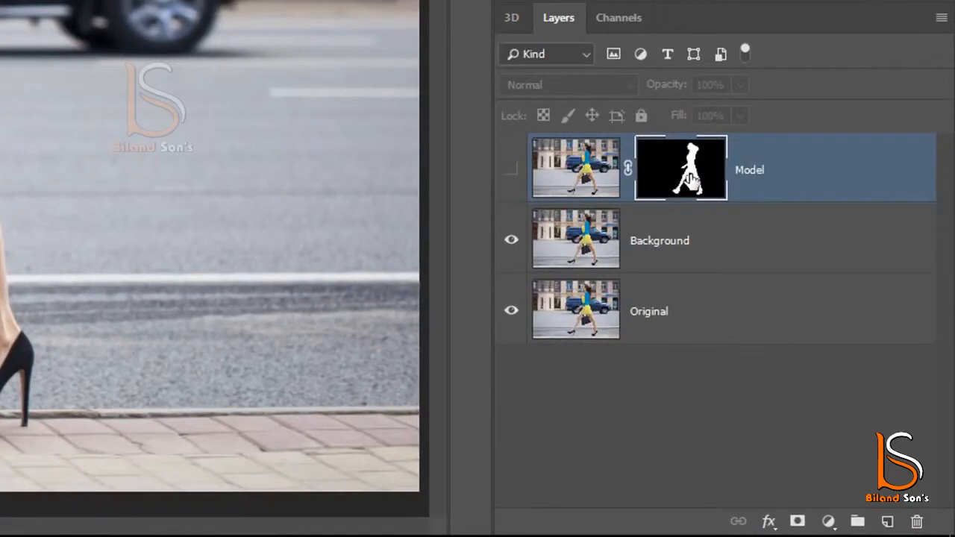
{"action": "left_click", "coordinate": [693, 176], "text": "ctrl"}
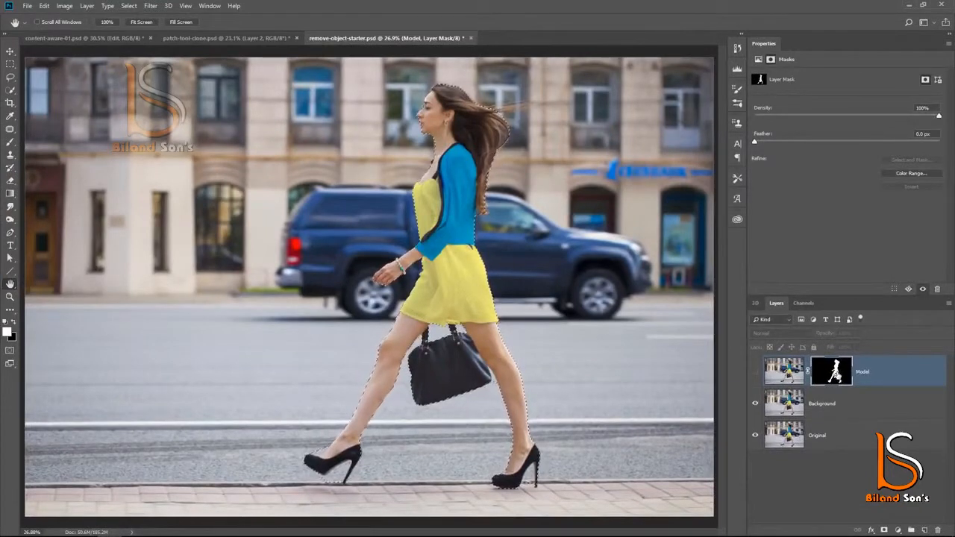
- Compare the image with the Model layer shown and hidden, and on the Background layer expand the loaded woman selection by 5 pixels
{"action": "left_click", "coordinate": [756, 377]}
{"action": "left_click", "coordinate": [756, 377]}
{"action": "left_click", "coordinate": [756, 376]}
{"action": "left_click", "coordinate": [756, 377]}
{"action": "left_click", "coordinate": [832, 404]}
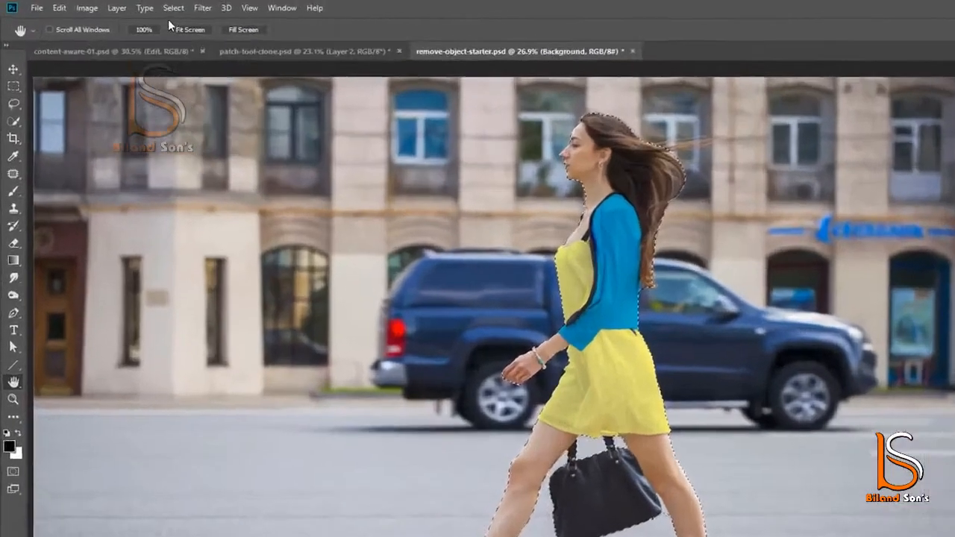
{"action": "left_click", "coordinate": [129, 5]}
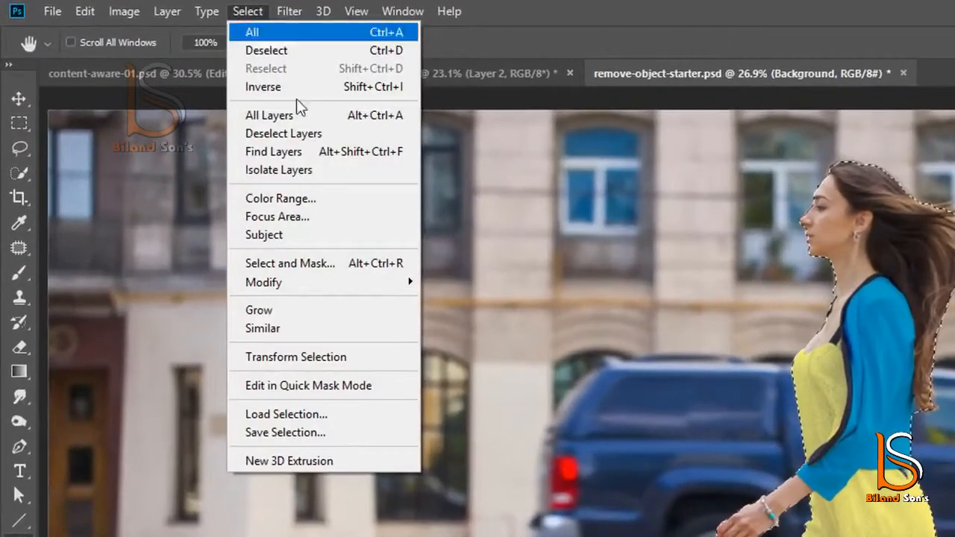
{"action": "mouse_move", "coordinate": [316, 287]}
{"action": "left_click", "coordinate": [177, 318]}
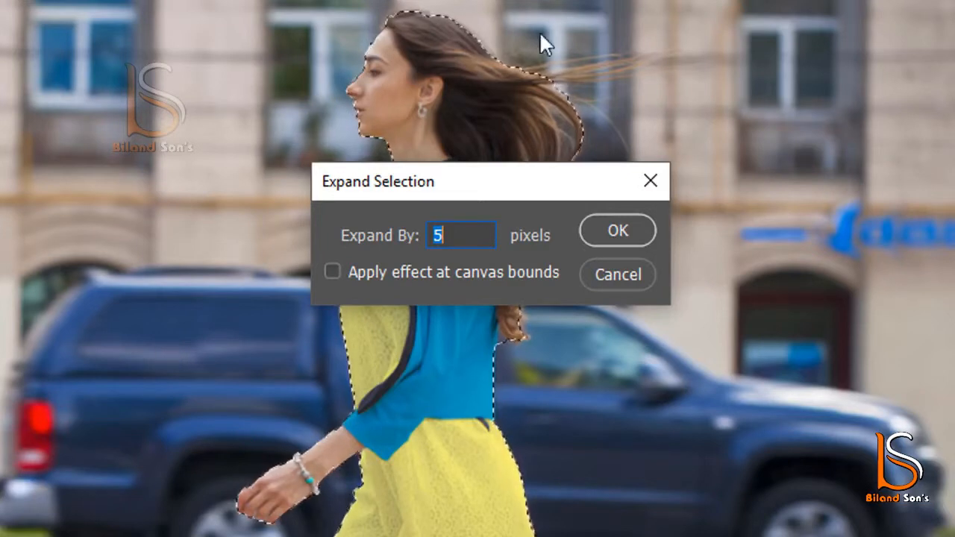
{"action": "left_click", "coordinate": [630, 236]}
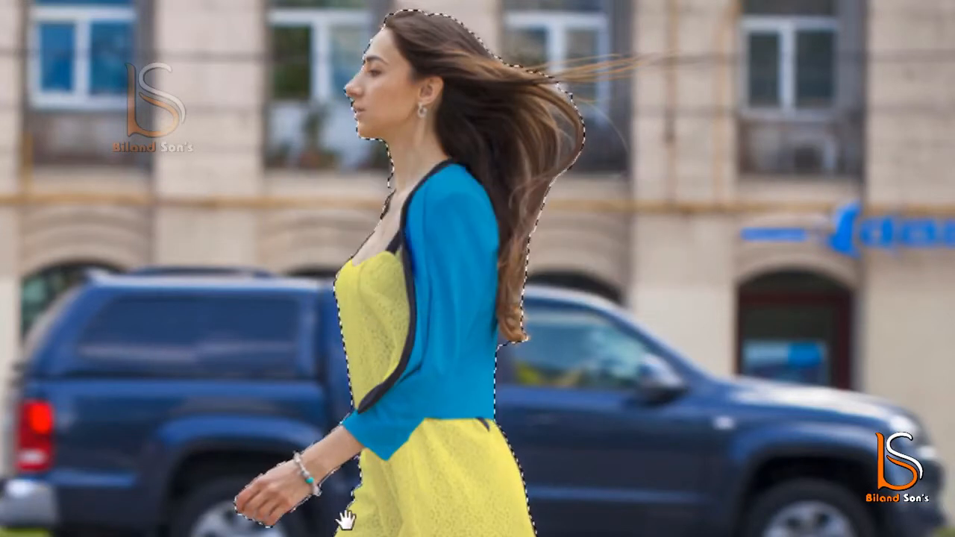
- Fill the selection on the Background layer using Content-Aware with Color Adaptation, Normal mode and 100% opacity, and deselect
{"action": "left_click_drag", "start_coordinate": [264, 483], "coordinate": [308, 447]}
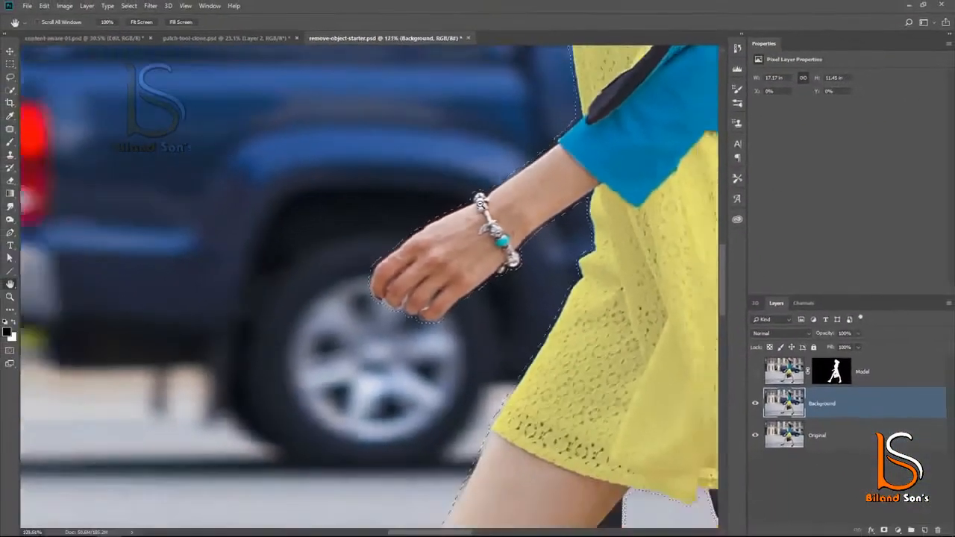
{"action": "left_click", "coordinate": [479, 203], "text": "alt"}
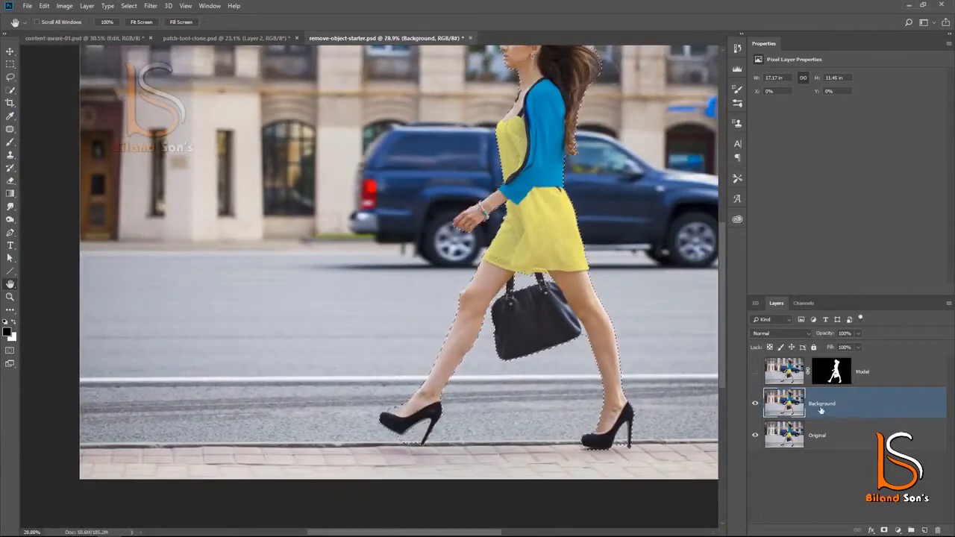
{"action": "scroll", "coordinate": [500, 256], "scroll_direction": "up", "scroll_amount": 2}
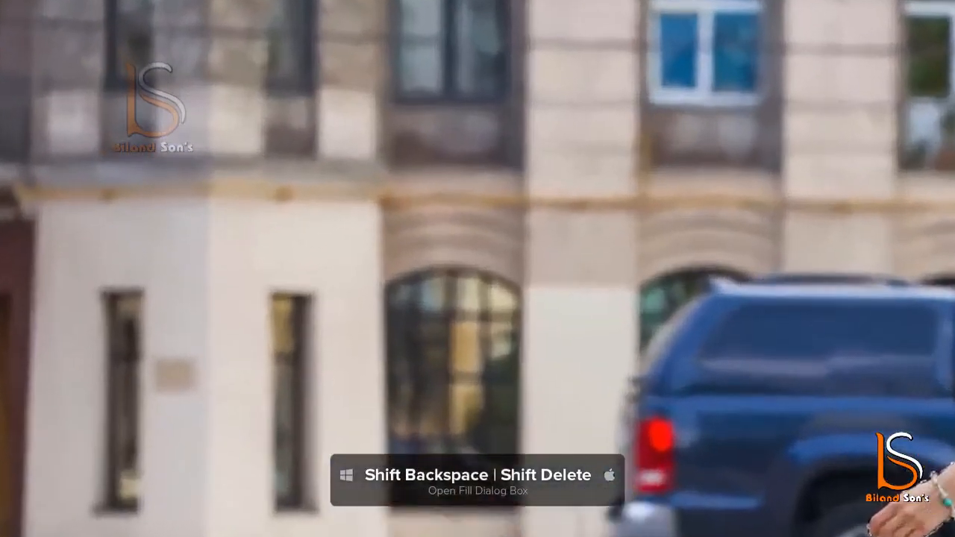
{"action": "key", "text": "shift+BackSpace"}
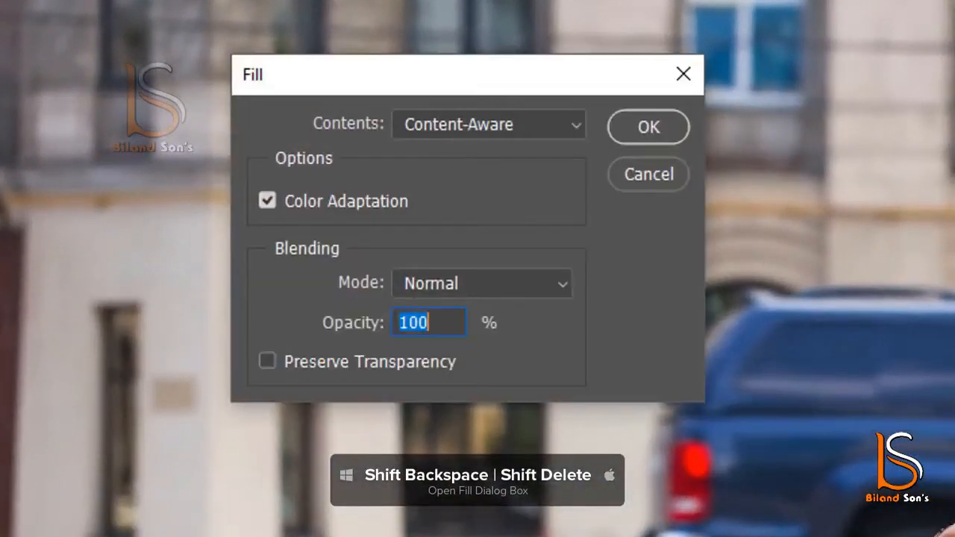
{"action": "left_click_drag", "start_coordinate": [471, 71], "coordinate": [496, 63]}
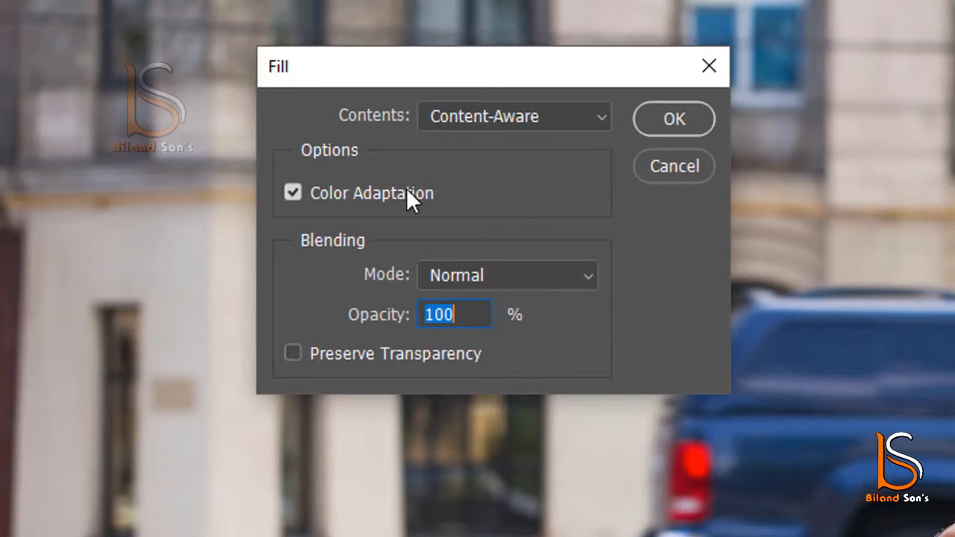
{"action": "left_click", "coordinate": [685, 113]}
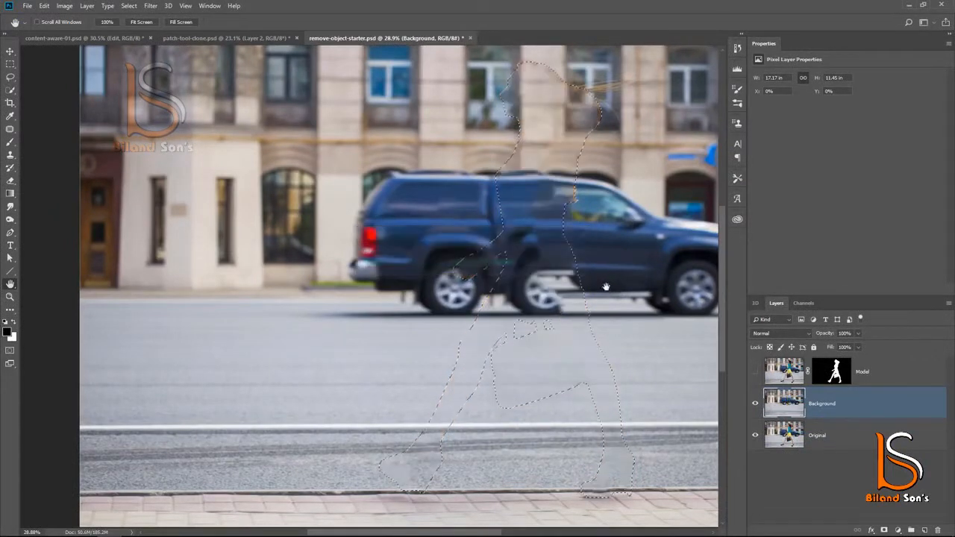
{"action": "key", "text": "ctrl+d"}
{"action": "scroll", "coordinate": [546, 244], "scroll_direction": "down", "scroll_amount": 2}
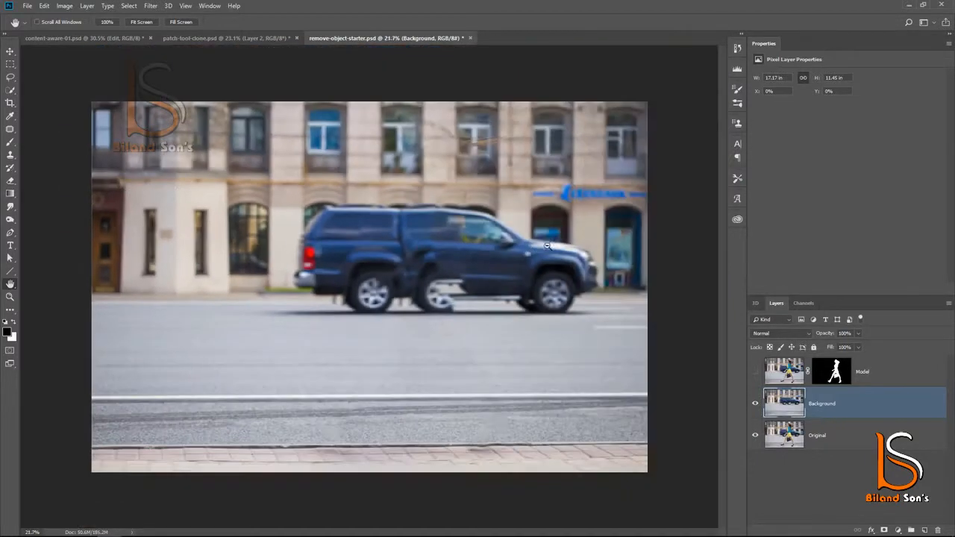
- Compare the filled background with the Model layer shown and hidden, checking the car and street behind her
{"action": "left_click", "coordinate": [753, 373]}
{"action": "left_click", "coordinate": [753, 373]}
{"action": "left_click", "coordinate": [753, 373]}
{"action": "left_click", "coordinate": [753, 373]}
{"action": "key", "text": "ctrl+0"}
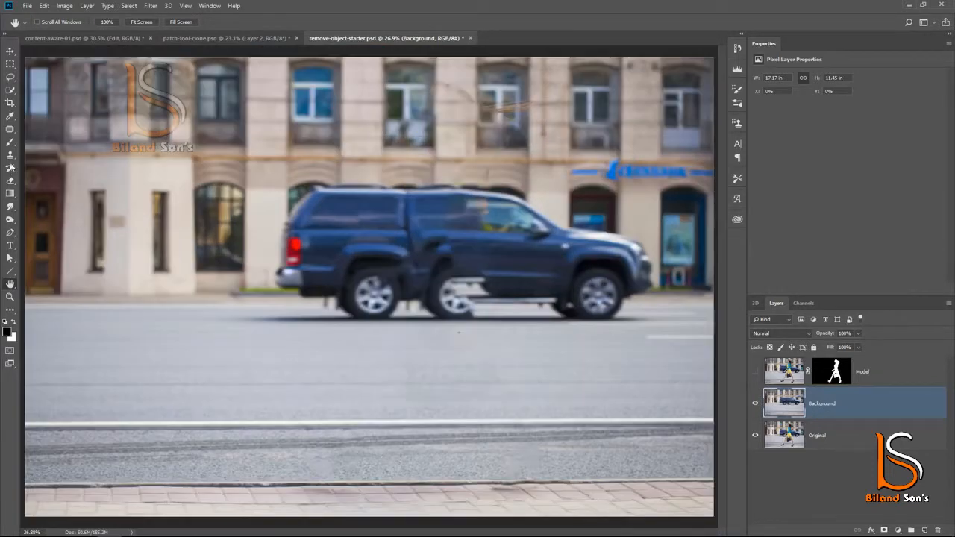
- Select a wide rectangular strip of clean street behind the car with the Rectangular Marquee Tool, starting at the photo's left edge
{"action": "left_click", "coordinate": [10, 64]}
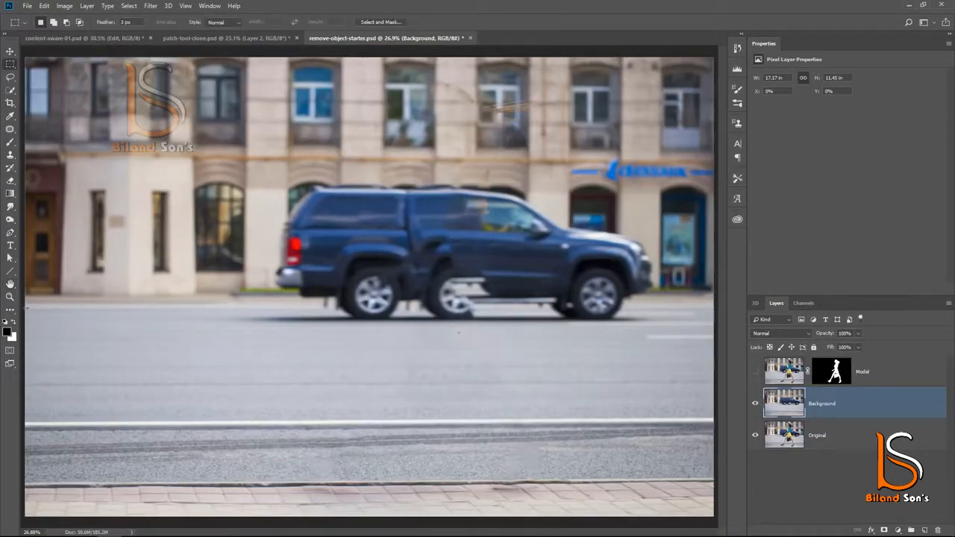
{"action": "left_click_drag", "start_coordinate": [26, 306], "coordinate": [215, 349]}
{"action": "key", "text": "ctrl+j"}
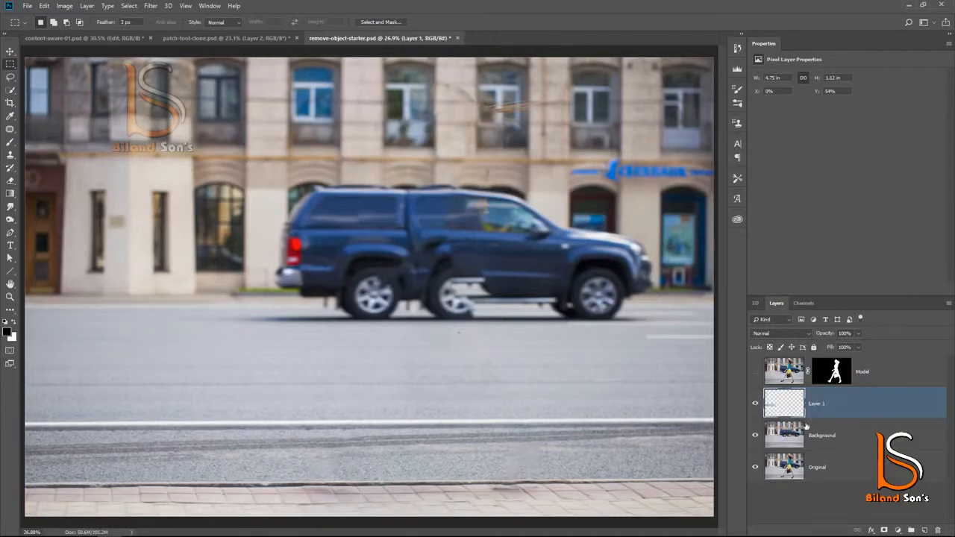
{"action": "left_click", "coordinate": [755, 467]}
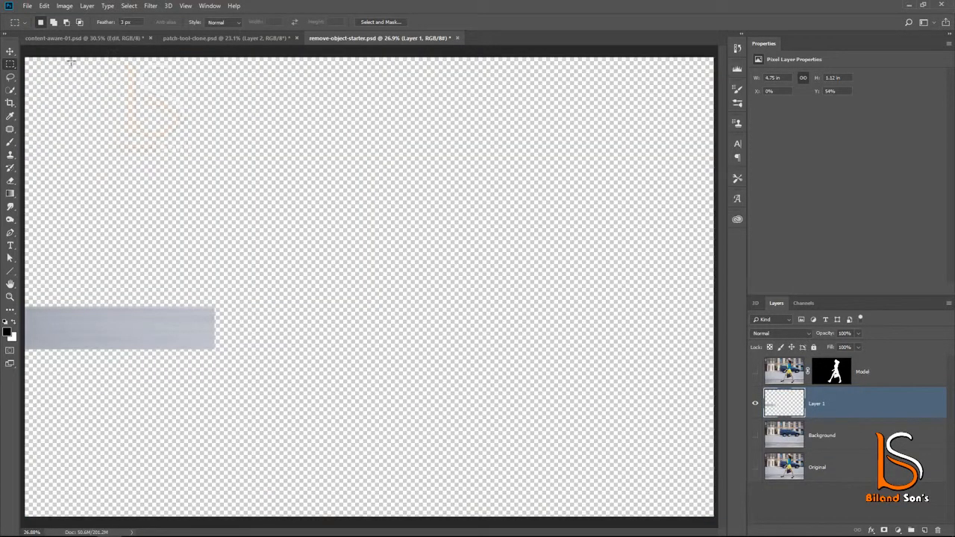
{"action": "key", "text": "v"}
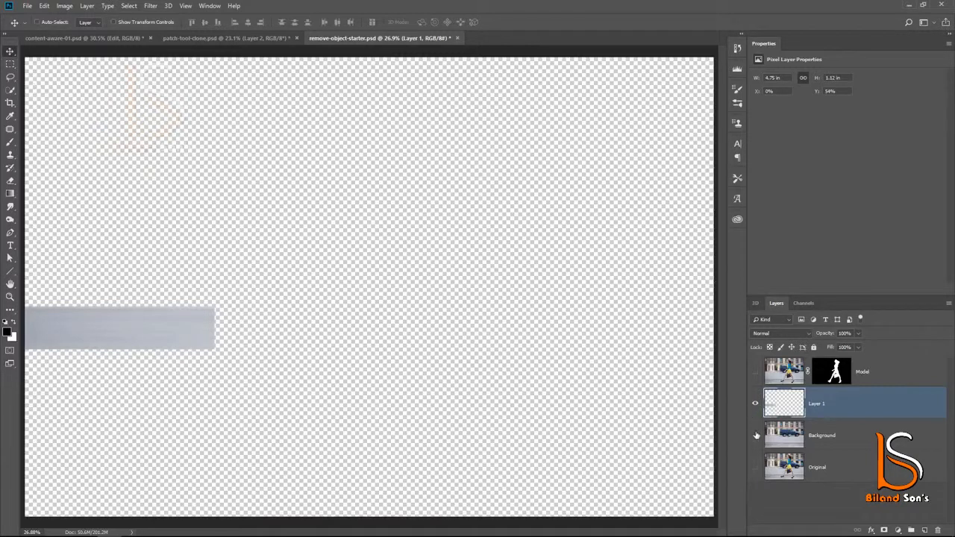
{"action": "left_click_drag", "start_coordinate": [756, 435], "coordinate": [755, 468]}
{"action": "key", "text": "ctrl+alt+z"}
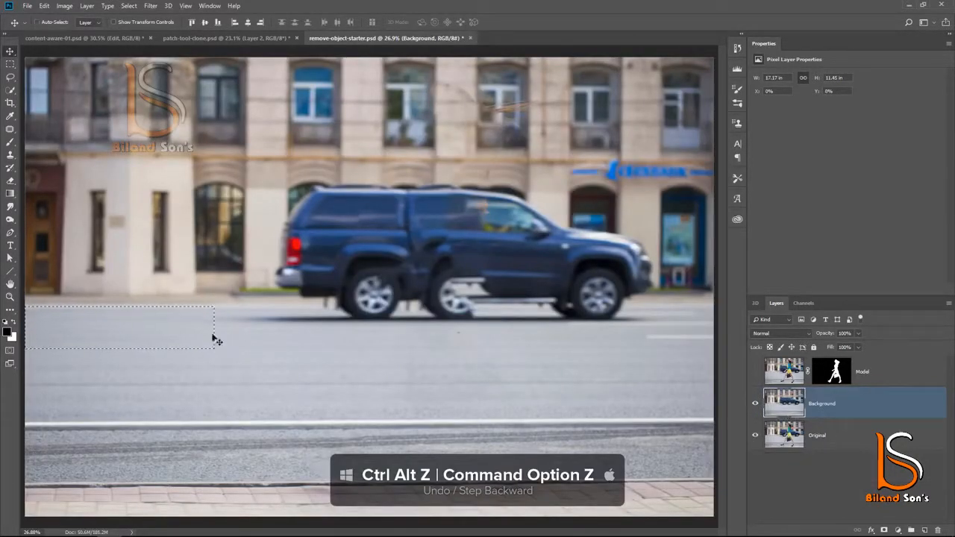
- Copy the selected street strip from the Background layer onto its own layer and activate the Move Tool
{"action": "left_click", "coordinate": [12, 66]}
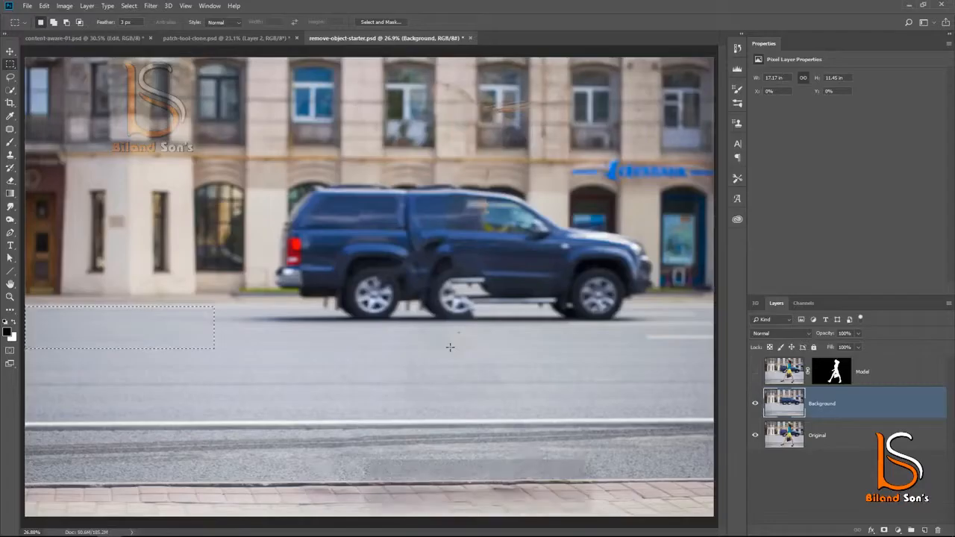
{"action": "key", "text": "ctrl+j"}
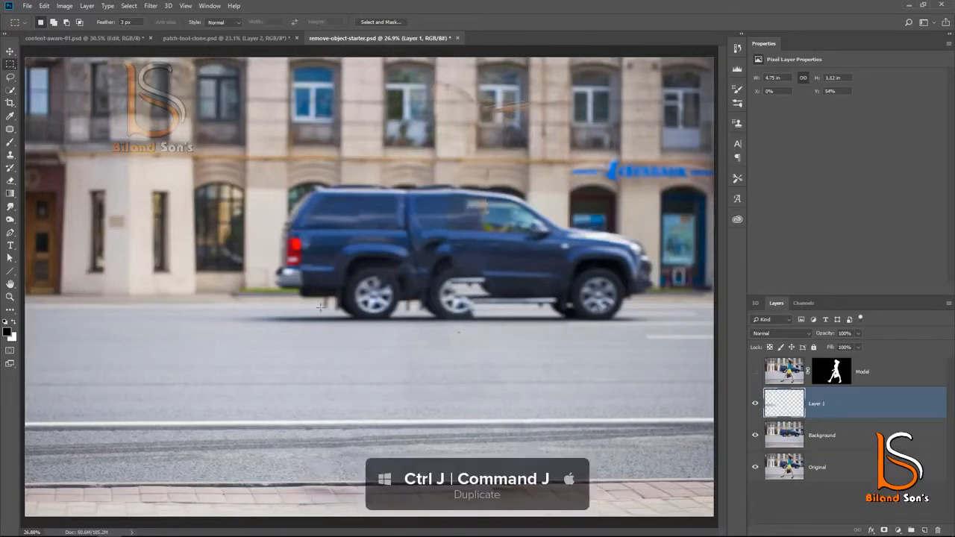
{"action": "left_click", "coordinate": [10, 51]}
{"action": "left_click_drag", "start_coordinate": [752, 436], "coordinate": [755, 467]}
{"action": "left_click_drag", "start_coordinate": [192, 335], "coordinate": [266, 290]}
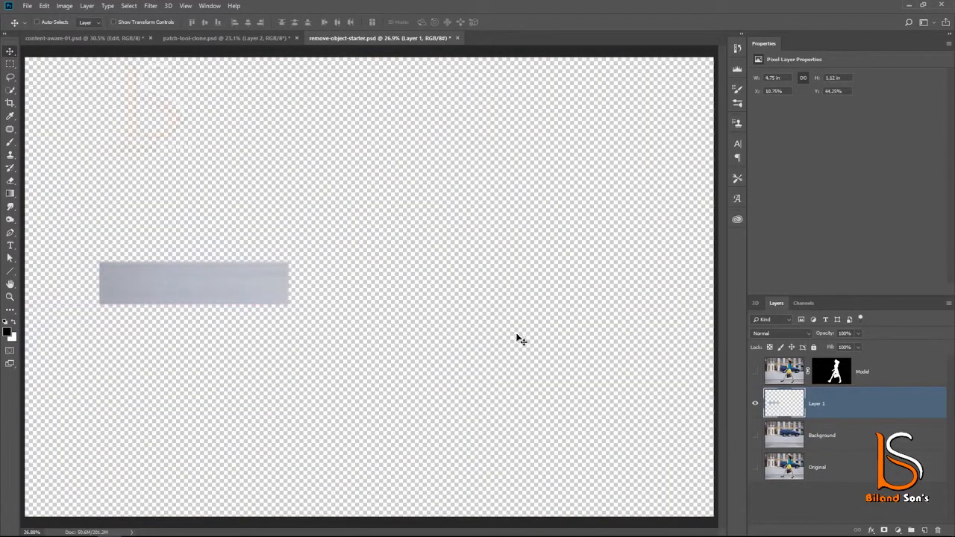
{"action": "key", "text": "ctrl+z"}
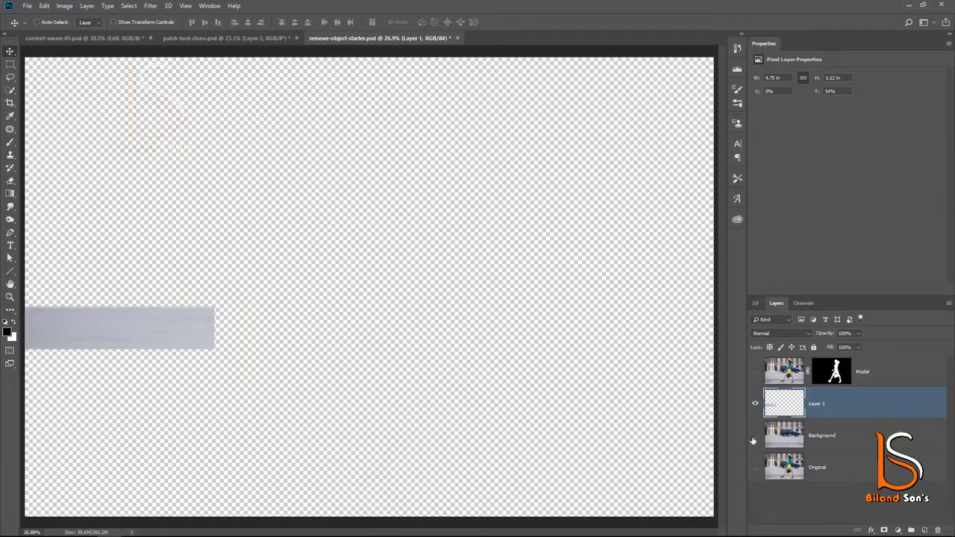
{"action": "left_click_drag", "start_coordinate": [755, 468], "coordinate": [756, 435]}
- Slide the street strip horizontally over the base of the car's rear wheel and add a clipped Levels adjustment with output black at 74
{"action": "left_click_drag", "start_coordinate": [140, 325], "coordinate": [315, 325]}
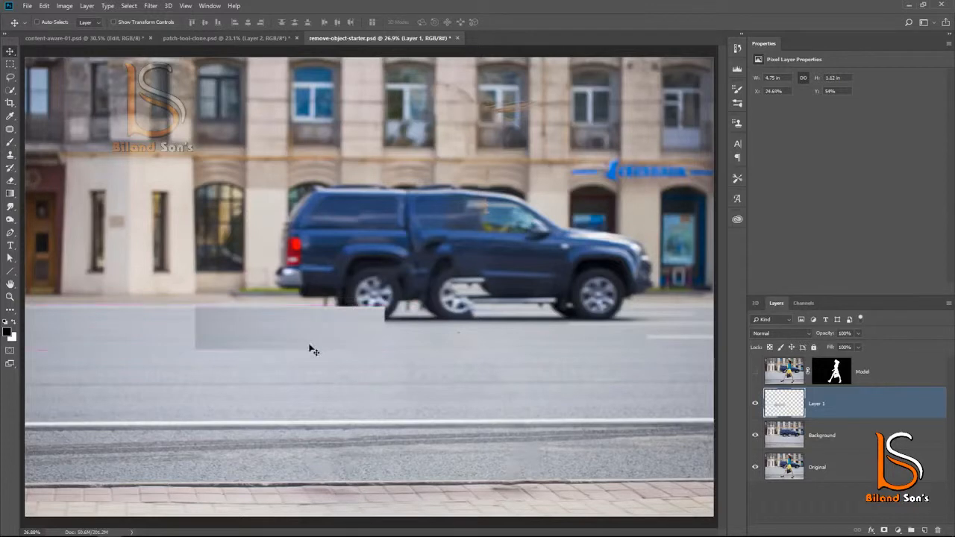
{"action": "left_click", "coordinate": [898, 530]}
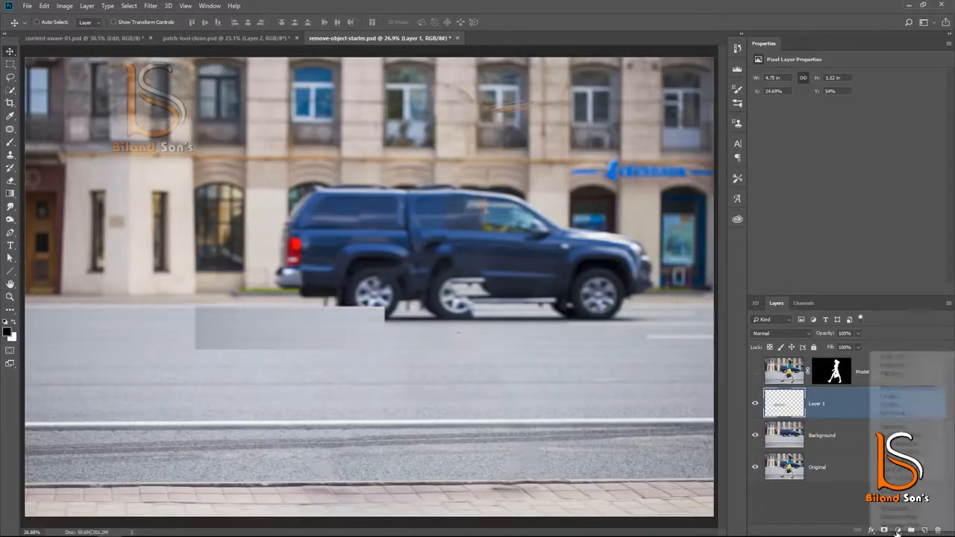
{"action": "left_click", "coordinate": [900, 399]}
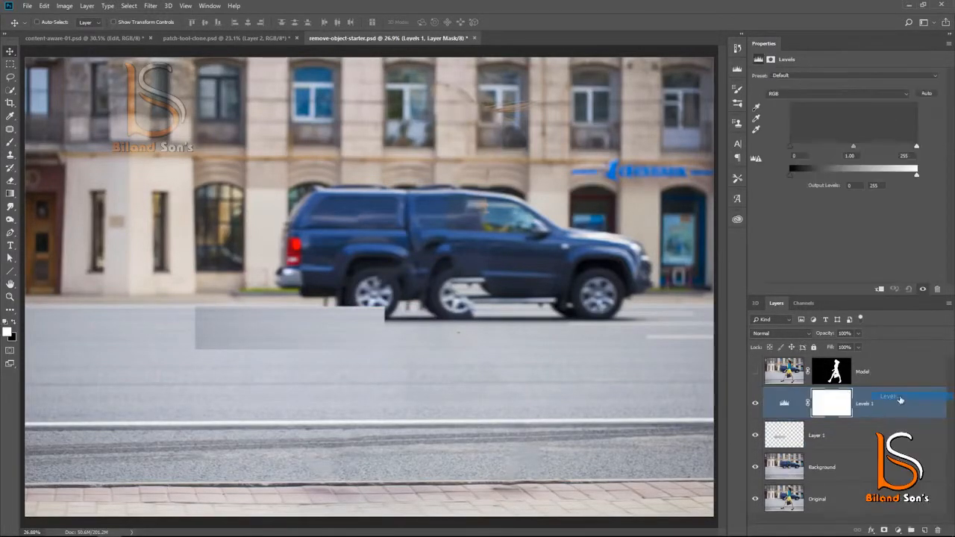
{"action": "left_click", "coordinate": [880, 290]}
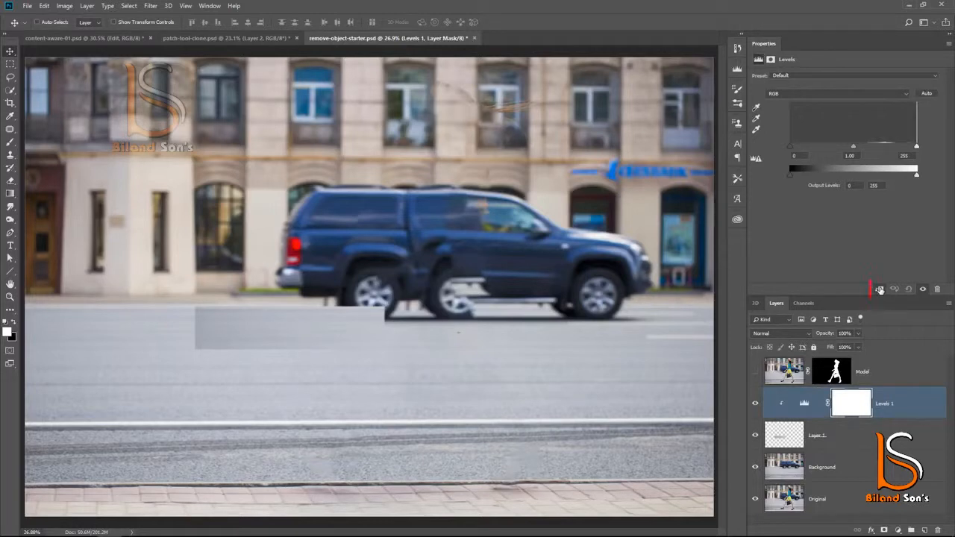
{"action": "left_click_drag", "start_coordinate": [791, 176], "coordinate": [828, 175]}
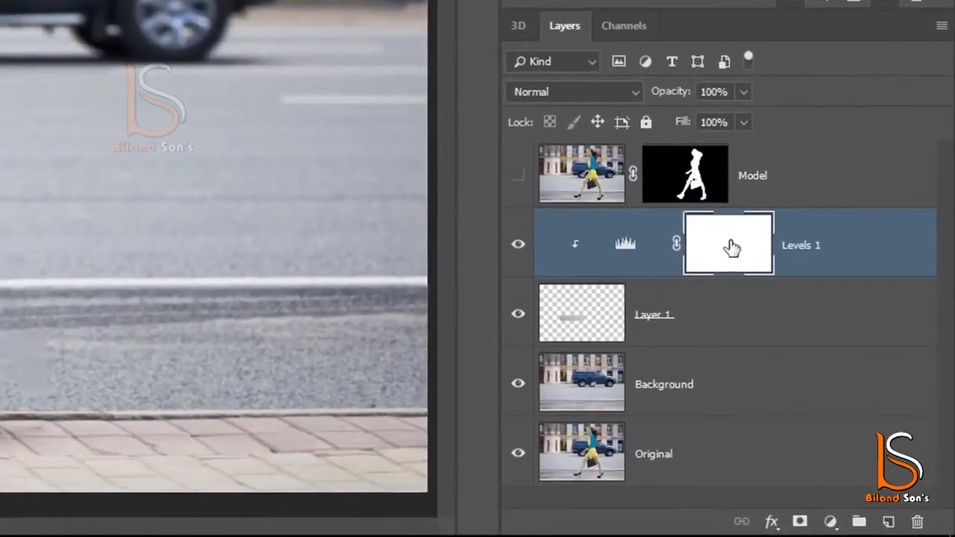
- Invert the Levels mask to black and paint white with an enlarged soft brush over the strip's darker left part
{"action": "key", "text": "ctrl+i"}
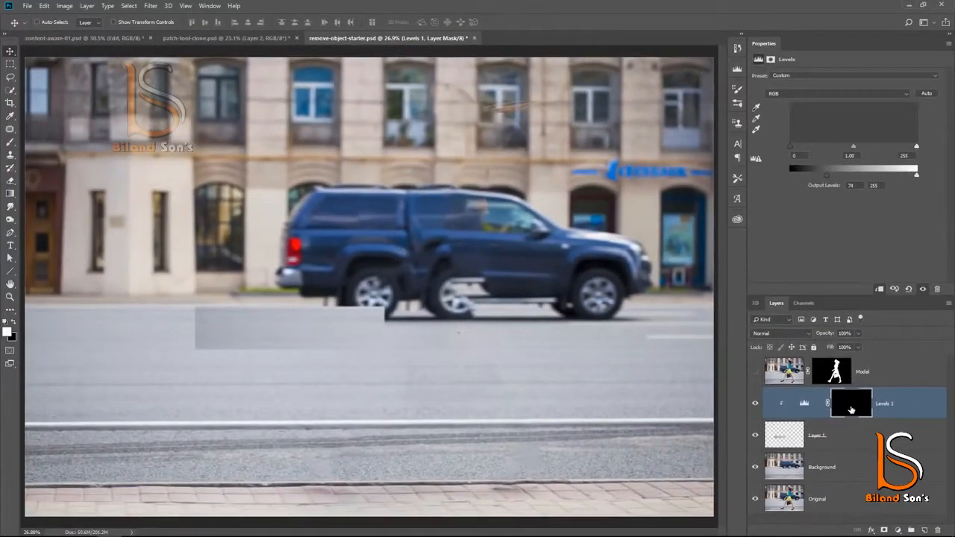
{"action": "left_click", "coordinate": [13, 146]}
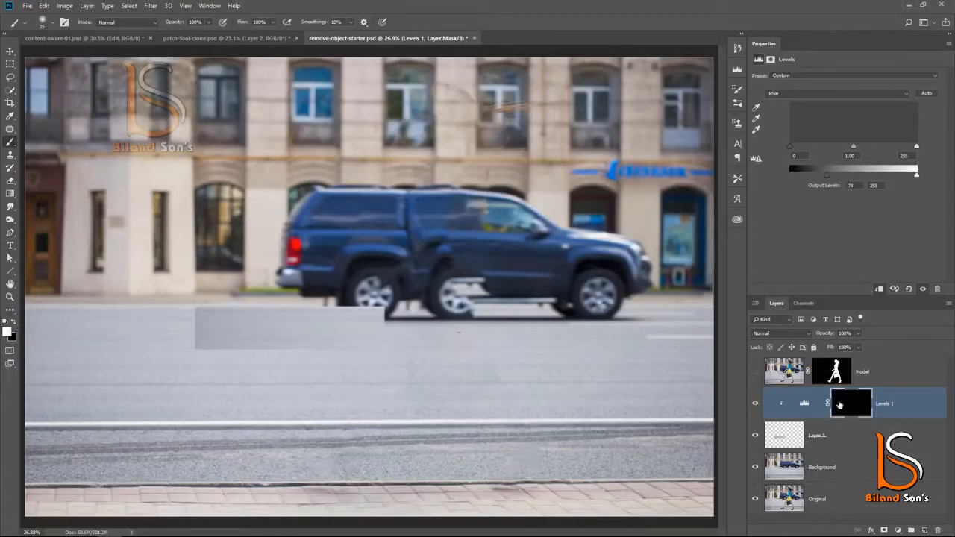
{"action": "key", "text": "bracketright"}
{"action": "key", "text": "bracketright"}
{"action": "key", "text": "bracketright"}
{"action": "key", "text": "bracketright"}
{"action": "key", "text": "bracketright"}
{"action": "key", "text": "bracketright"}
{"action": "key", "text": "bracketright"}
{"action": "key", "text": "bracketright"}
{"action": "key", "text": "bracketright"}
{"action": "key", "text": "bracketright"}
{"action": "key", "text": "bracketright"}
{"action": "key", "text": "bracketright"}
{"action": "key", "text": "bracketright"}
{"action": "key", "text": "bracketright"}
{"action": "key", "text": "bracketright"}
{"action": "key", "text": "bracketright"}
{"action": "key", "text": "bracketright"}
{"action": "mouse_move", "coordinate": [170, 304]}
{"action": "left_mouse_down"}
{"action": "mouse_move", "coordinate": [182, 326]}
{"action": "mouse_move", "coordinate": [207, 315]}
{"action": "mouse_move", "coordinate": [195, 335]}
{"action": "mouse_move", "coordinate": [233, 373]}
{"action": "mouse_move", "coordinate": [261, 380]}
{"action": "mouse_move", "coordinate": [216, 363]}
{"action": "mouse_move", "coordinate": [207, 331]}
{"action": "mouse_move", "coordinate": [268, 292]}
{"action": "mouse_move", "coordinate": [242, 271]}
{"action": "mouse_move", "coordinate": [177, 340]}
{"action": "mouse_move", "coordinate": [256, 374]}
{"action": "left_mouse_up"}
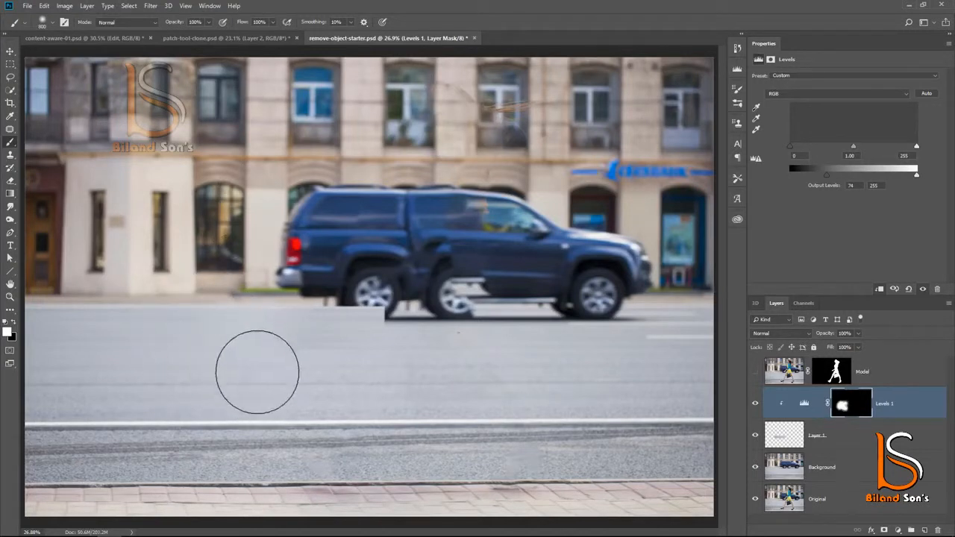
- Merge the Levels adjustment with the street strip in Layer 1, and compare the image with the merged layer hidden and shown
{"action": "left_click", "coordinate": [871, 440], "text": "shift"}
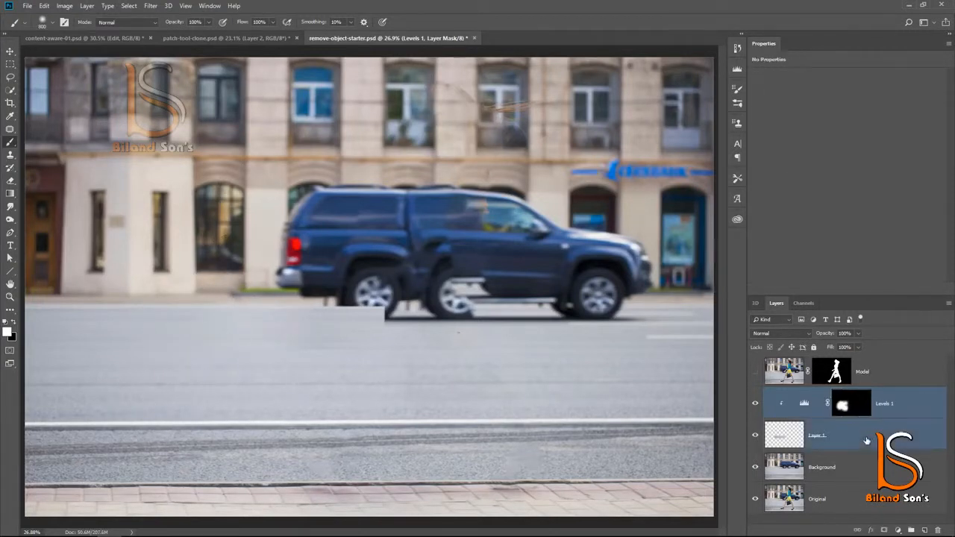
{"action": "key", "text": "shift"}
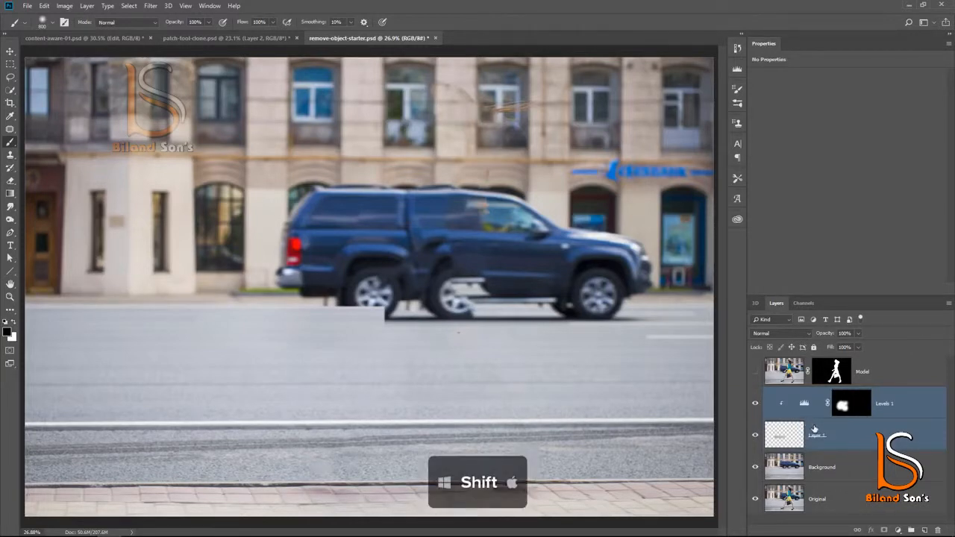
{"action": "key", "text": "ctrl+e"}
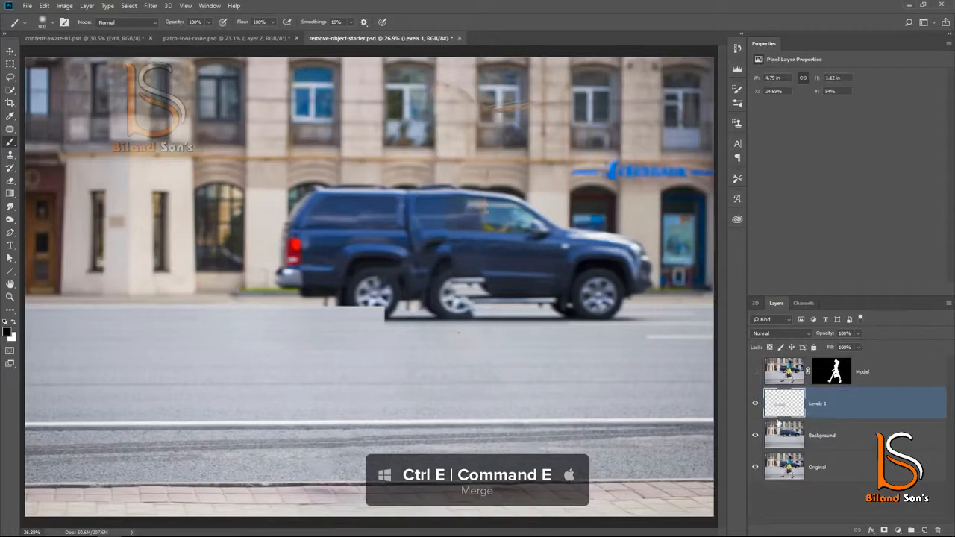
{"action": "left_click", "coordinate": [754, 404]}
{"action": "left_click", "coordinate": [755, 404]}
{"action": "left_click", "coordinate": [755, 404]}
{"action": "left_click", "coordinate": [754, 404]}
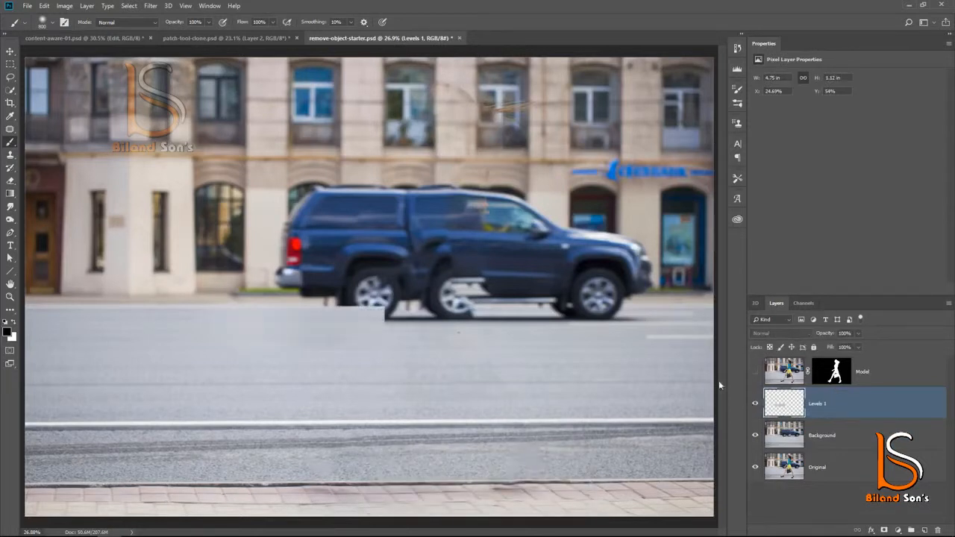
- Duplicate the merged street strip twice, placing the copies side by side along the street to the photo's right edge under the wheels
{"action": "left_click", "coordinate": [10, 51]}
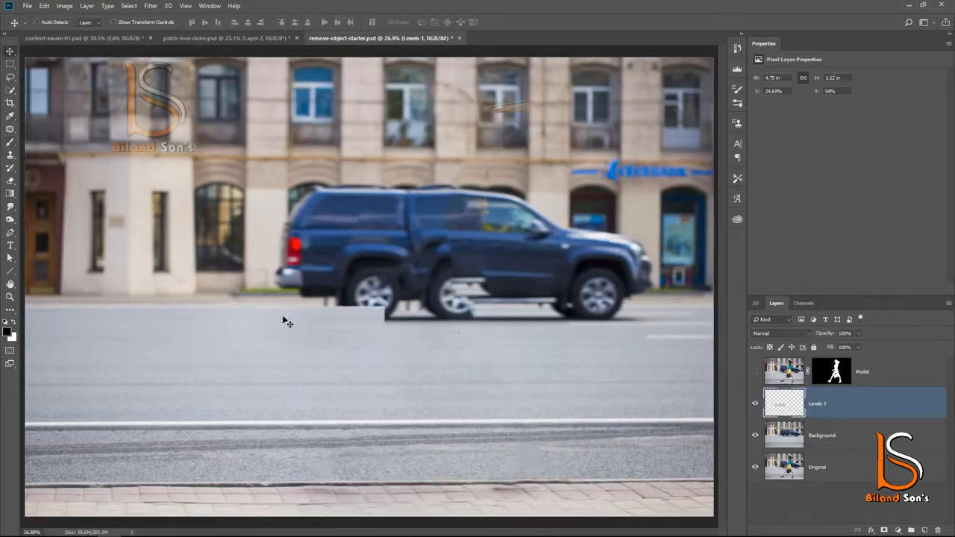
{"action": "left_click_drag", "start_coordinate": [216, 327], "coordinate": [595, 335]}
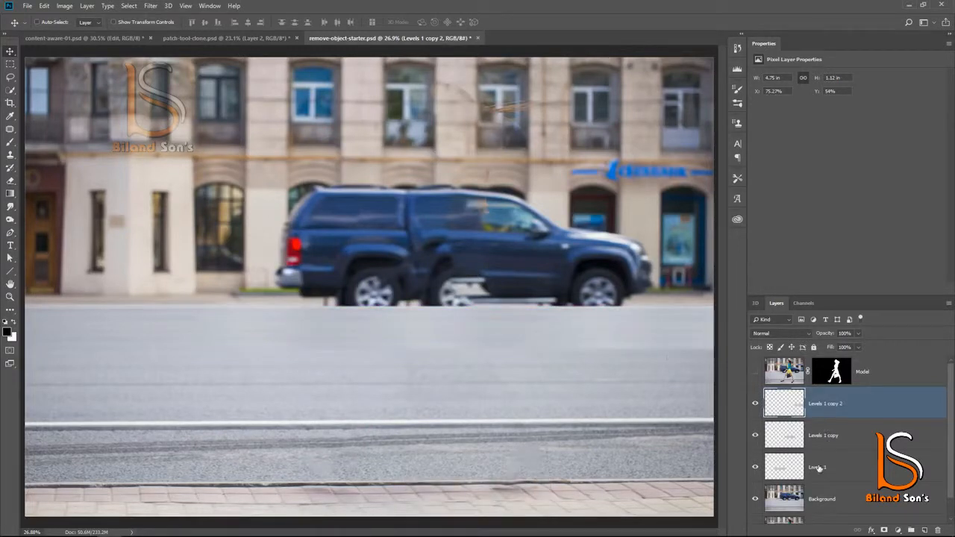
- Merge the three street strip layers into one layer and add a white layer mask to it
{"action": "left_click", "coordinate": [796, 467], "text": "shift"}
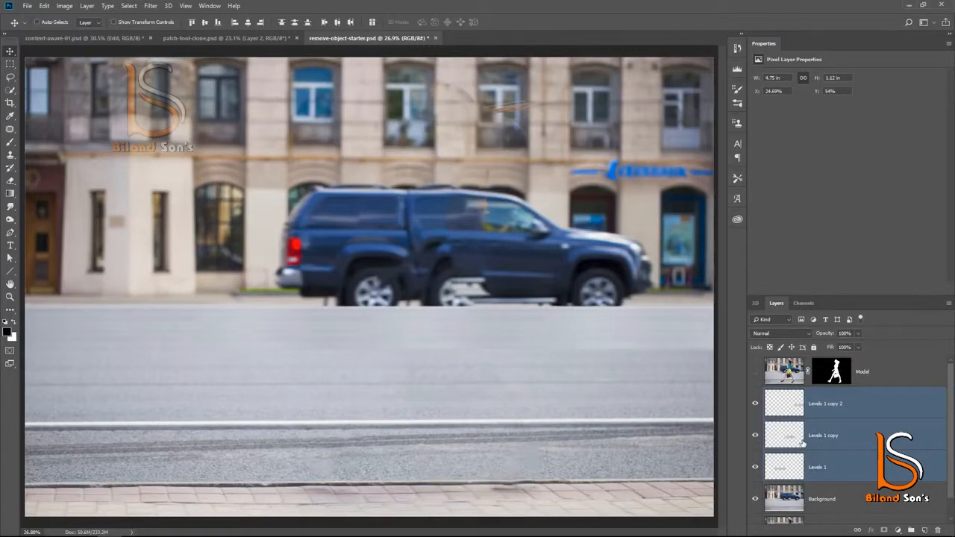
{"action": "key", "text": "ctrl+e"}
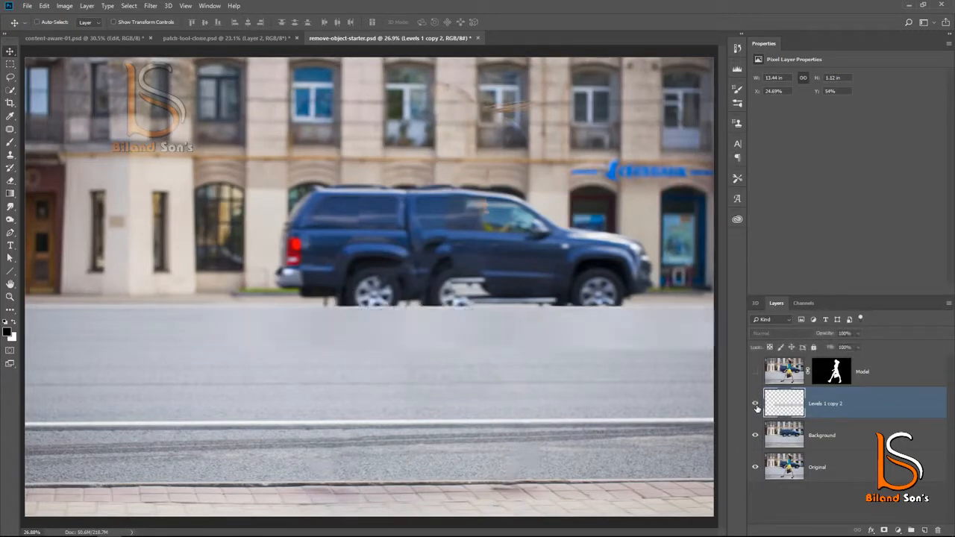
{"action": "left_click", "coordinate": [884, 530]}
- Paint black on the mask along the strip's hard lower edge from the photo's right side, and compare the layer hidden and shown
{"action": "left_click", "coordinate": [10, 142]}
{"action": "left_click", "coordinate": [15, 326]}
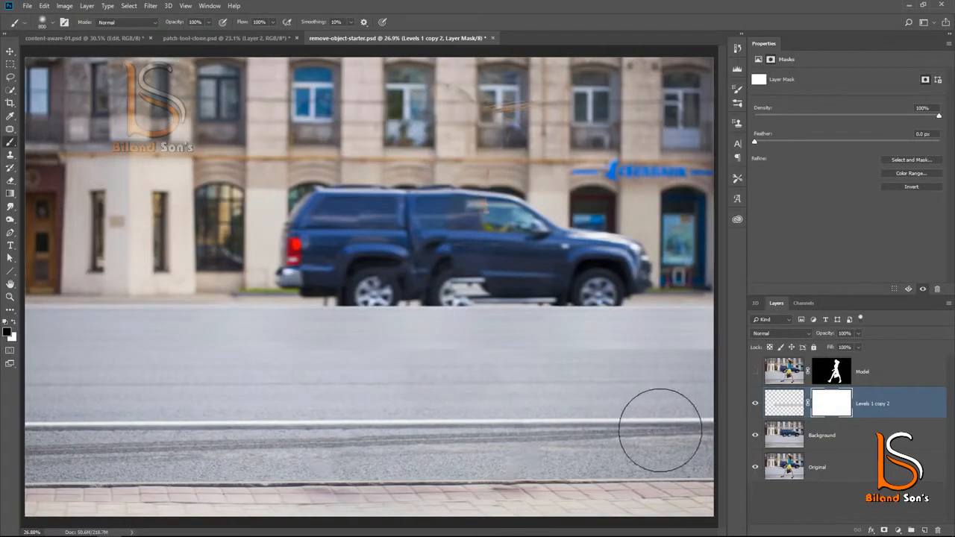
{"action": "left_click_drag", "start_coordinate": [709, 345], "coordinate": [397, 351]}
{"action": "left_click", "coordinate": [755, 404]}
{"action": "left_click", "coordinate": [756, 404]}
{"action": "left_click", "coordinate": [756, 404]}
{"action": "left_click", "coordinate": [755, 404]}
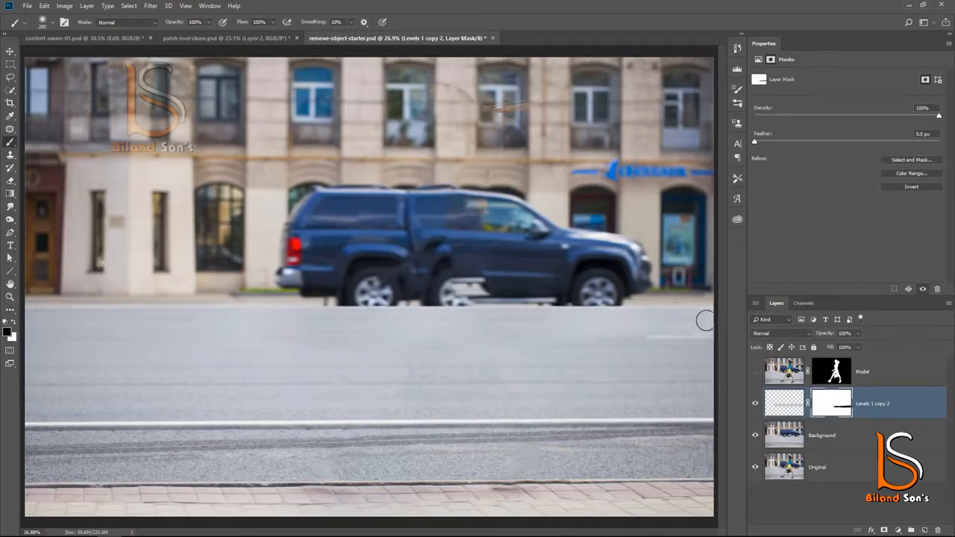
- Add a Levels adjustment clipped to the masked street strip and darken its midtones
{"action": "left_click", "coordinate": [899, 524]}
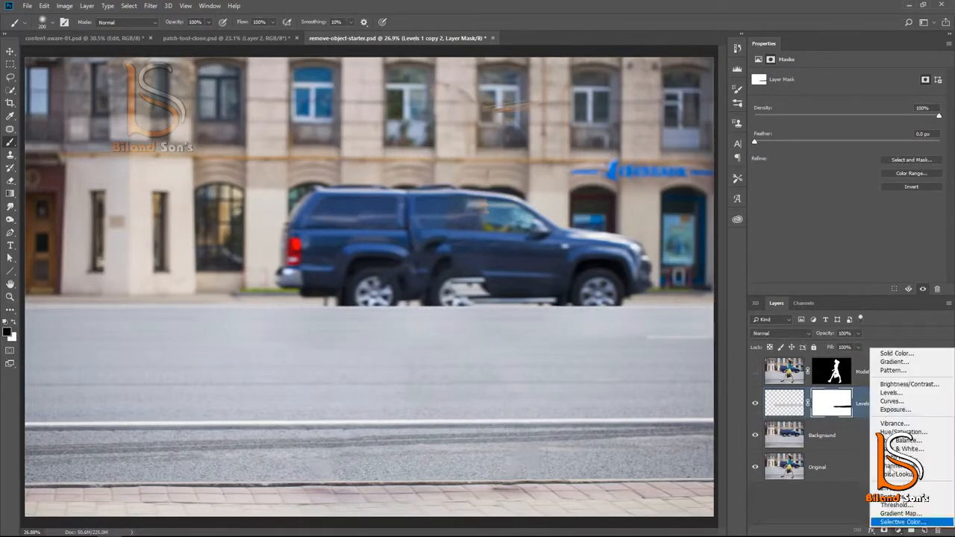
{"action": "left_click", "coordinate": [896, 392]}
{"action": "left_click", "coordinate": [878, 288]}
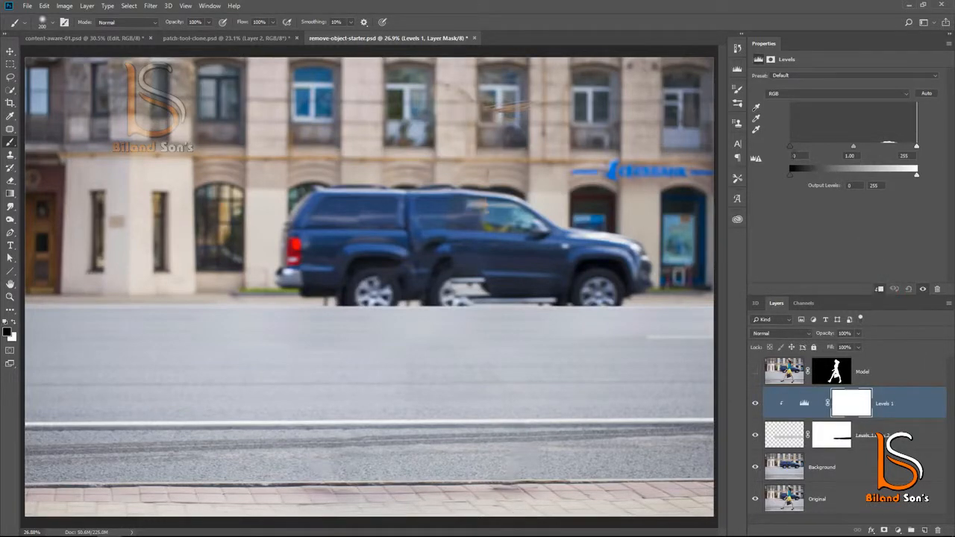
{"action": "left_click_drag", "start_coordinate": [853, 146], "coordinate": [865, 147]}
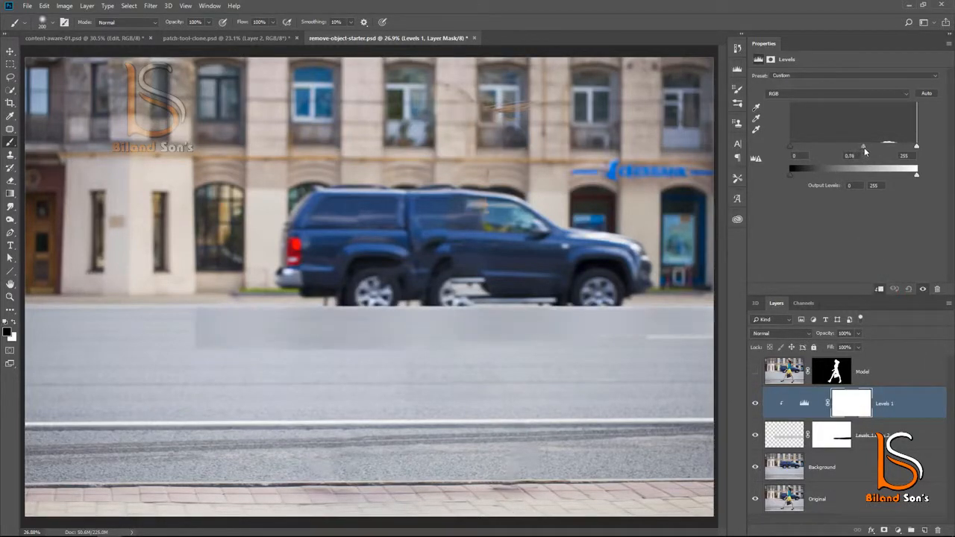
- Invert the Levels mask to black and paint white with a 500 px soft brush over the strip's bright right end
{"action": "left_click", "coordinate": [853, 407]}
{"action": "key", "text": "ctrl+i"}
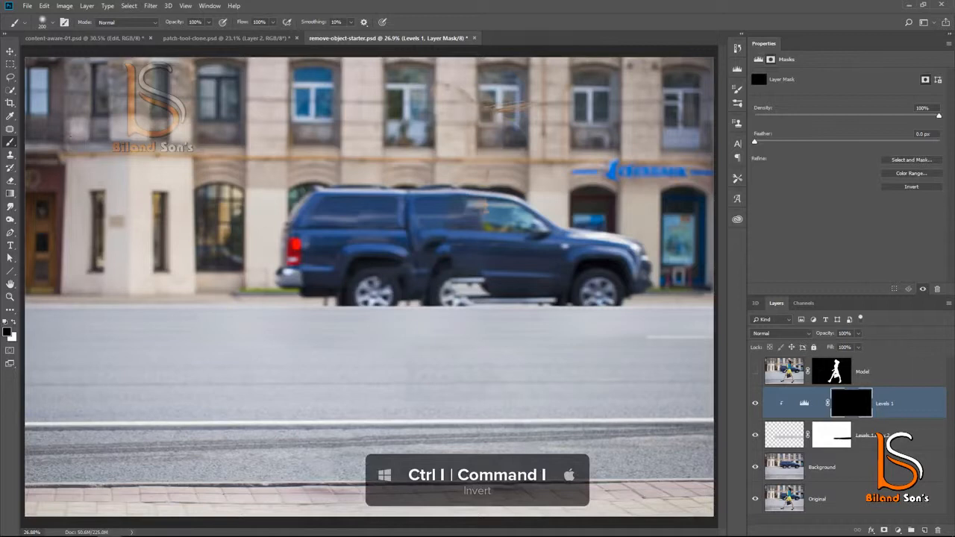
{"action": "left_click", "coordinate": [14, 322]}
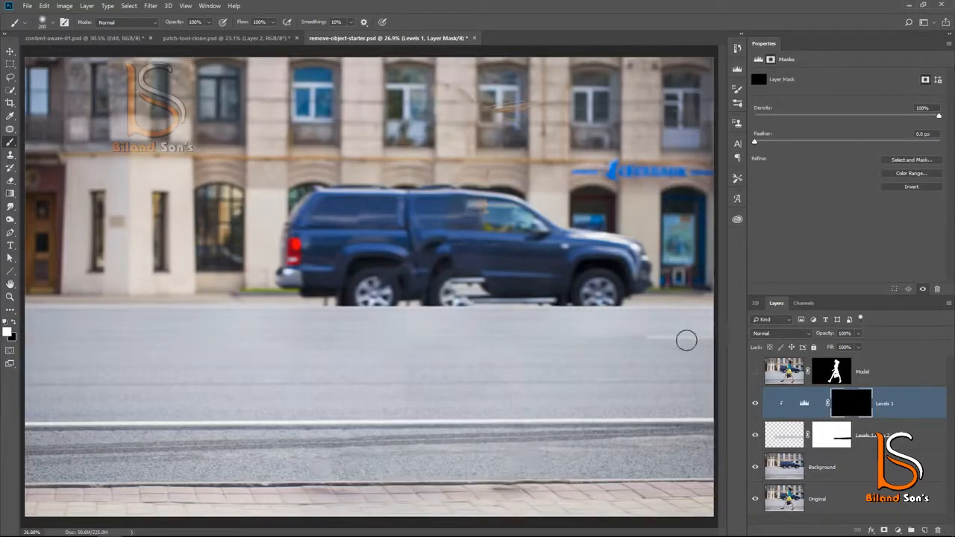
{"action": "key", "text": "bracketright"}
{"action": "key", "text": "bracketright"}
{"action": "key", "text": "bracketright"}
{"action": "key", "text": "bracketright"}
{"action": "mouse_move", "coordinate": [690, 345]}
{"action": "left_mouse_down"}
{"action": "mouse_move", "coordinate": [557, 360]}
{"action": "mouse_move", "coordinate": [713, 338]}
{"action": "left_mouse_up"}
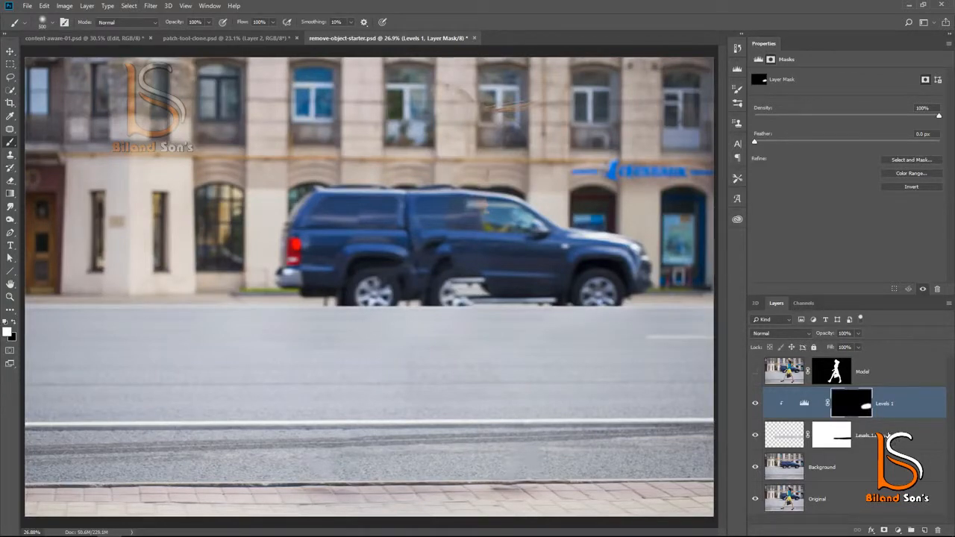
- Merge the Levels adjustment with the masked street strip and compare the image with the merged layer hidden and shown
{"action": "left_click", "coordinate": [890, 435], "text": "shift"}
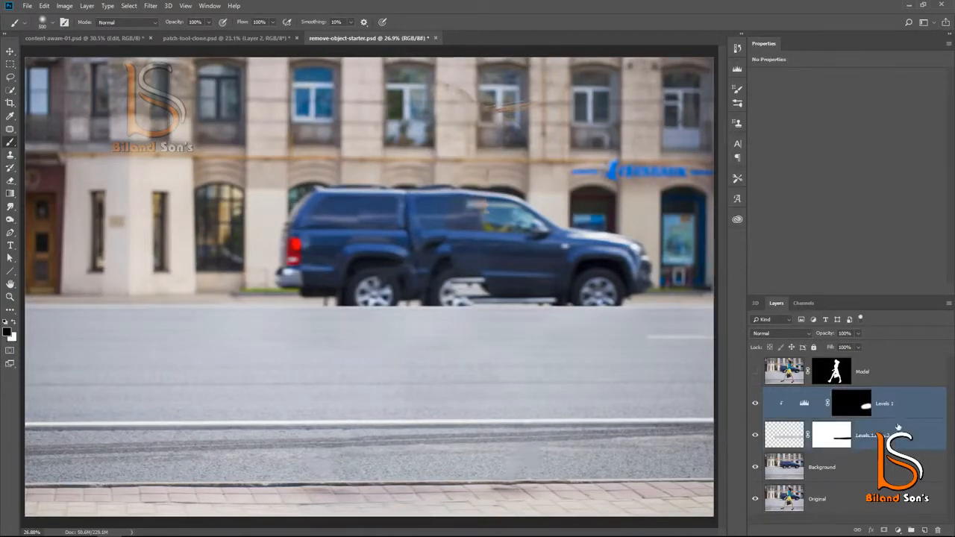
{"action": "key", "text": "ctrl+e"}
{"action": "left_click", "coordinate": [755, 403]}
{"action": "left_click", "coordinate": [755, 404]}
{"action": "left_click", "coordinate": [755, 404]}
{"action": "left_click", "coordinate": [756, 404]}
{"action": "left_click", "coordinate": [756, 404]}
{"action": "left_click", "coordinate": [755, 404]}
{"action": "left_click", "coordinate": [756, 403]}
{"action": "left_click", "coordinate": [756, 404]}
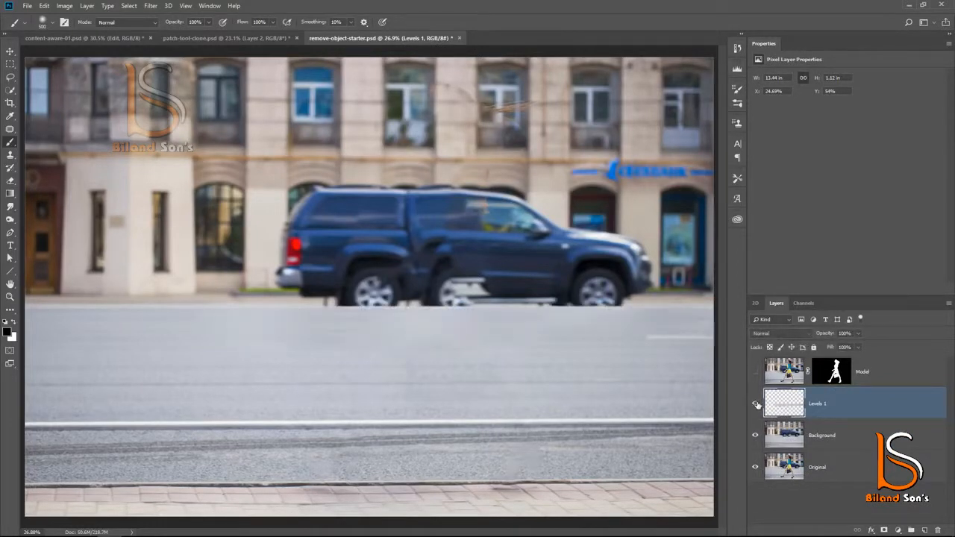
- Create a new layer above the street strip and choose the Clone Stamp tool for the building behind the car
{"action": "scroll", "coordinate": [276, 190], "scroll_direction": "up", "scroll_amount": 1}
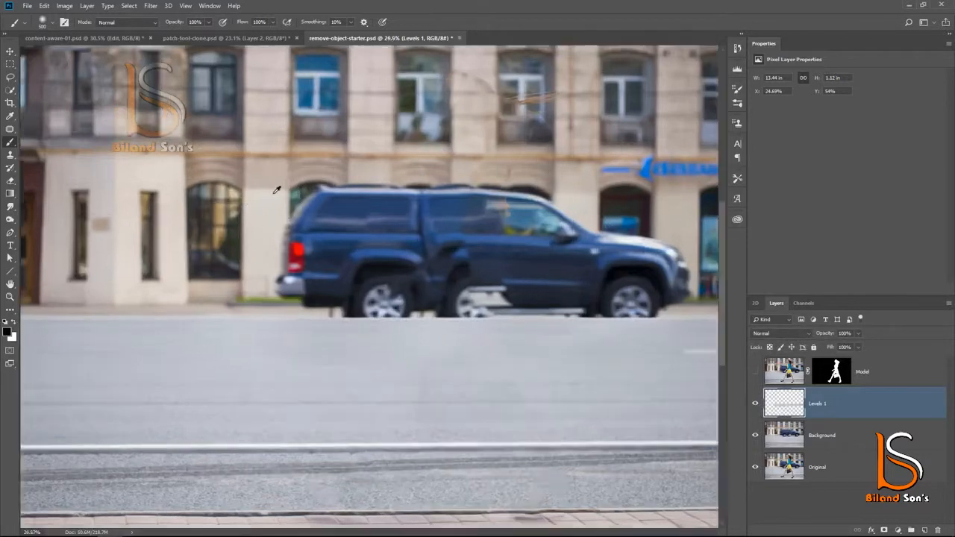
{"action": "scroll", "coordinate": [276, 191], "scroll_direction": "up", "scroll_amount": 3}
{"action": "left_click", "coordinate": [925, 530]}
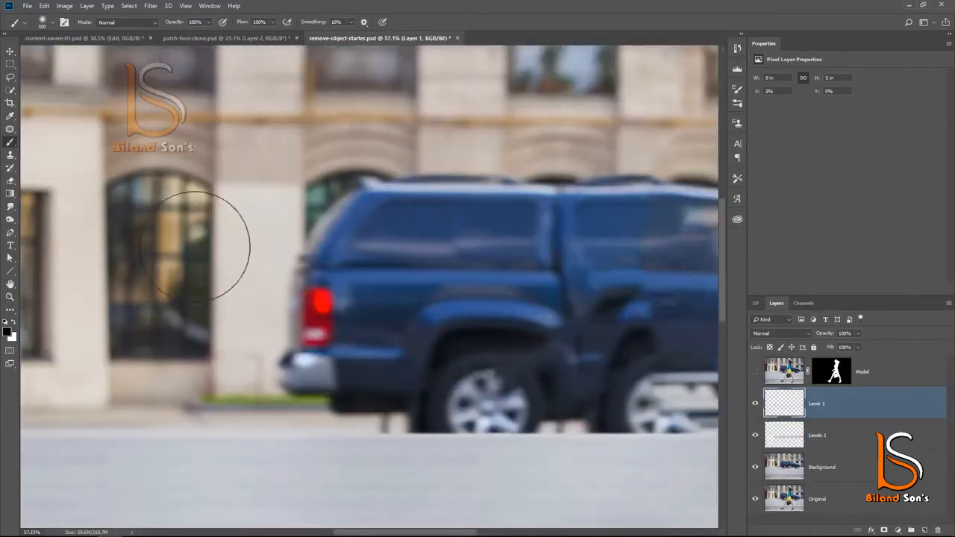
{"action": "left_click", "coordinate": [9, 156]}
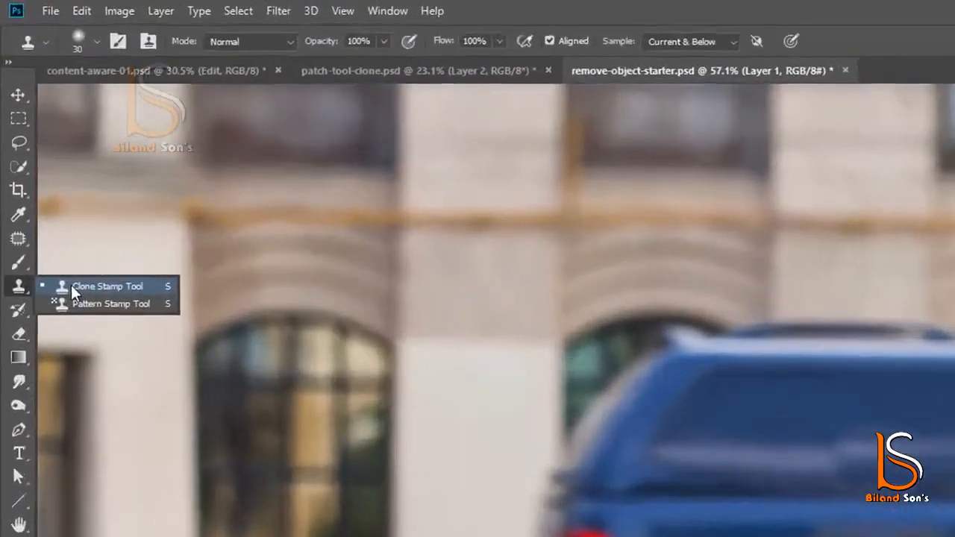
{"action": "left_click", "coordinate": [80, 322]}
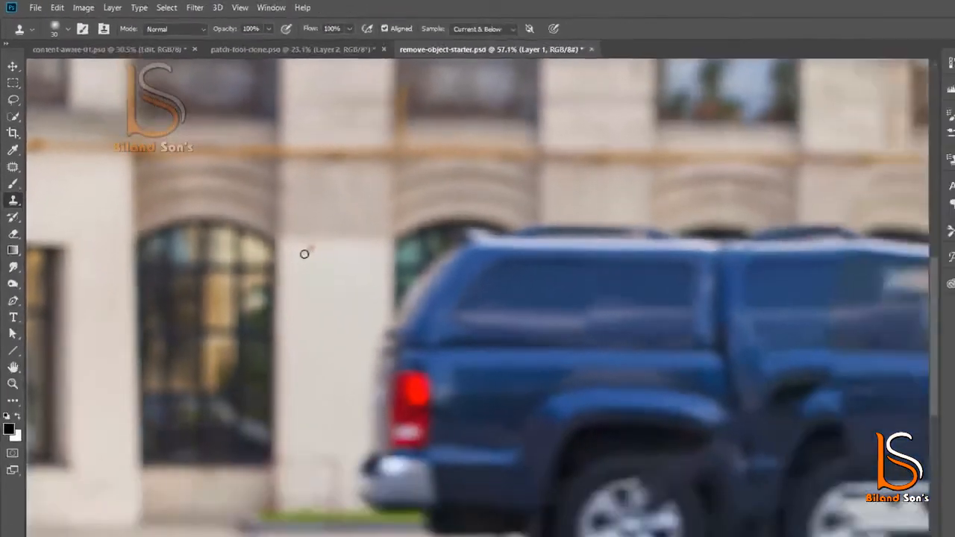
- Try to clone the arched window's upper right corner onto the window behind the car's rear, and undo the stroke
{"action": "key", "text": "alt"}
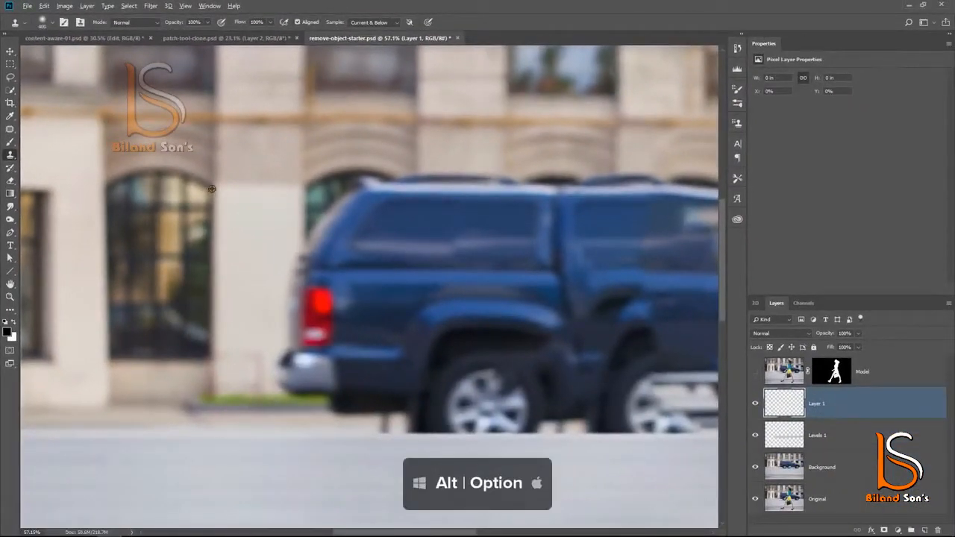
{"action": "left_click", "coordinate": [212, 189], "text": "alt"}
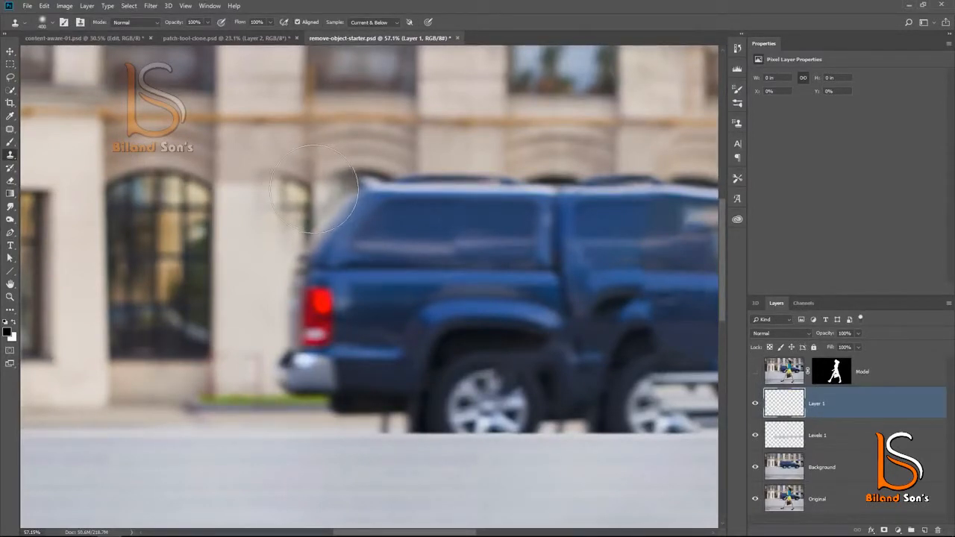
{"action": "mouse_move", "coordinate": [314, 189]}
{"action": "left_mouse_down"}
{"action": "mouse_move", "coordinate": [275, 216]}
{"action": "mouse_move", "coordinate": [254, 224]}
{"action": "mouse_move", "coordinate": [255, 215]}
{"action": "left_mouse_up"}
{"action": "key", "text": "ctrl+z"}
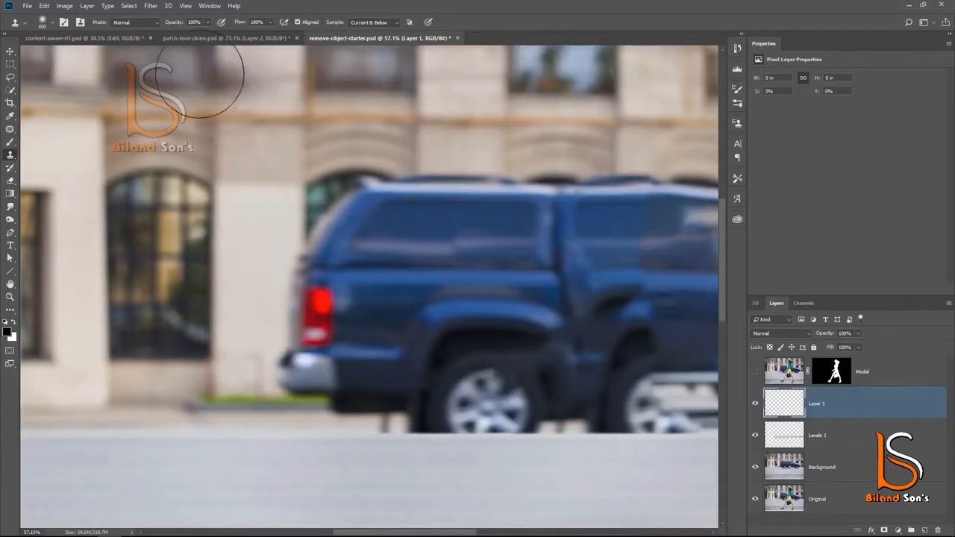
- Flip the clone source horizontally and sample the upper right corner of the arched window beside the car
{"action": "left_click", "coordinate": [212, 6]}
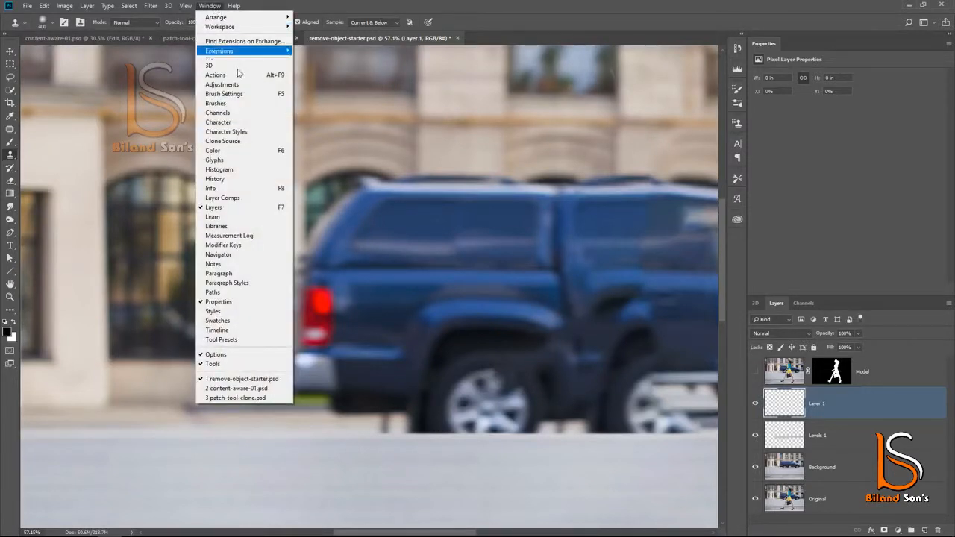
{"action": "left_click", "coordinate": [223, 141]}
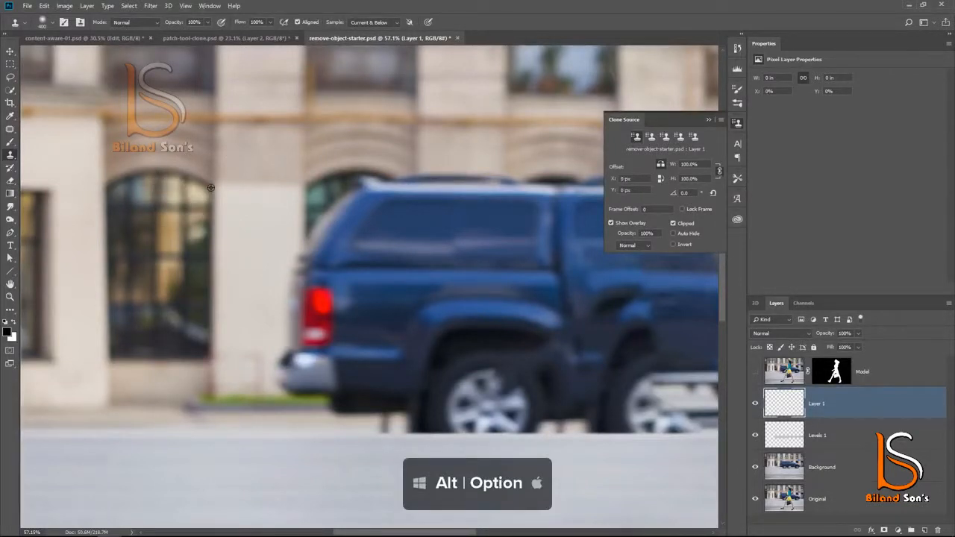
{"action": "left_click", "coordinate": [210, 187], "text": "alt"}
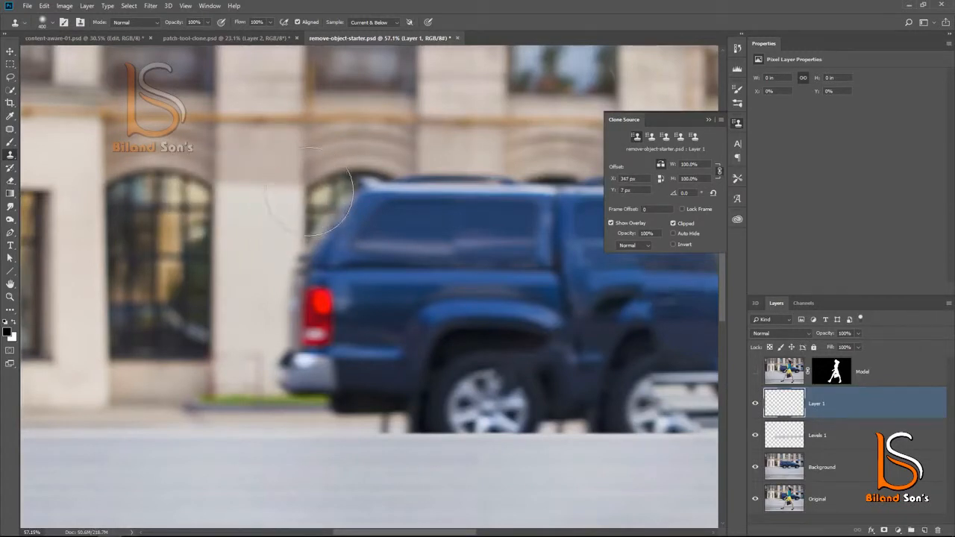
- Clone the mirrored window and adjoining wall over the car's rear, and compare the layer hidden and shown
{"action": "mouse_move", "coordinate": [308, 190]}
{"action": "left_mouse_down"}
{"action": "mouse_move", "coordinate": [321, 197]}
{"action": "mouse_move", "coordinate": [303, 253]}
{"action": "mouse_move", "coordinate": [298, 331]}
{"action": "mouse_move", "coordinate": [298, 269]}
{"action": "mouse_move", "coordinate": [298, 340]}
{"action": "mouse_move", "coordinate": [300, 292]}
{"action": "mouse_move", "coordinate": [344, 296]}
{"action": "left_mouse_up"}
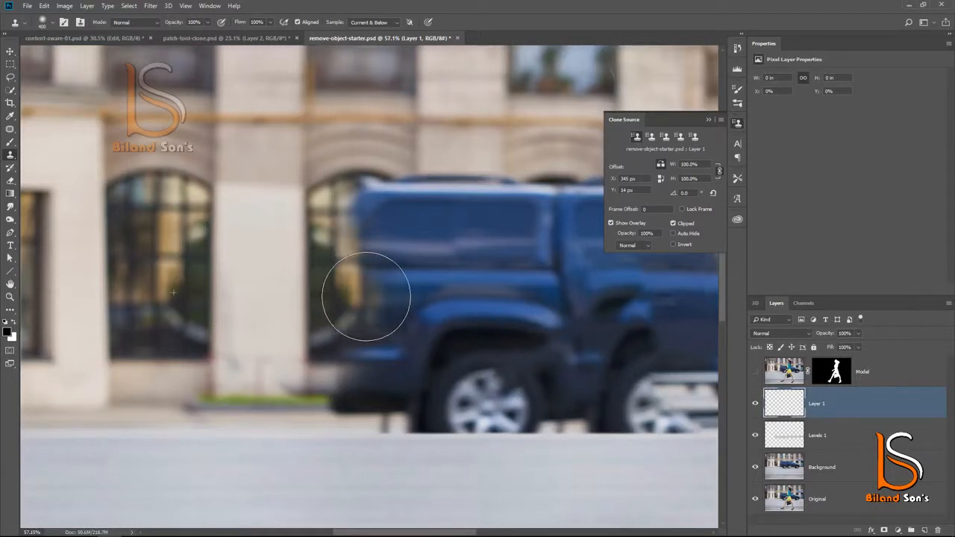
{"action": "mouse_move", "coordinate": [367, 297]}
{"action": "left_mouse_down"}
{"action": "mouse_move", "coordinate": [312, 303]}
{"action": "mouse_move", "coordinate": [324, 247]}
{"action": "mouse_move", "coordinate": [344, 217]}
{"action": "mouse_move", "coordinate": [364, 212]}
{"action": "mouse_move", "coordinate": [377, 229]}
{"action": "mouse_move", "coordinate": [383, 222]}
{"action": "mouse_move", "coordinate": [399, 253]}
{"action": "mouse_move", "coordinate": [375, 318]}
{"action": "mouse_move", "coordinate": [348, 335]}
{"action": "mouse_move", "coordinate": [358, 355]}
{"action": "mouse_move", "coordinate": [335, 366]}
{"action": "mouse_move", "coordinate": [382, 381]}
{"action": "mouse_move", "coordinate": [387, 273]}
{"action": "mouse_move", "coordinate": [411, 342]}
{"action": "left_mouse_up"}
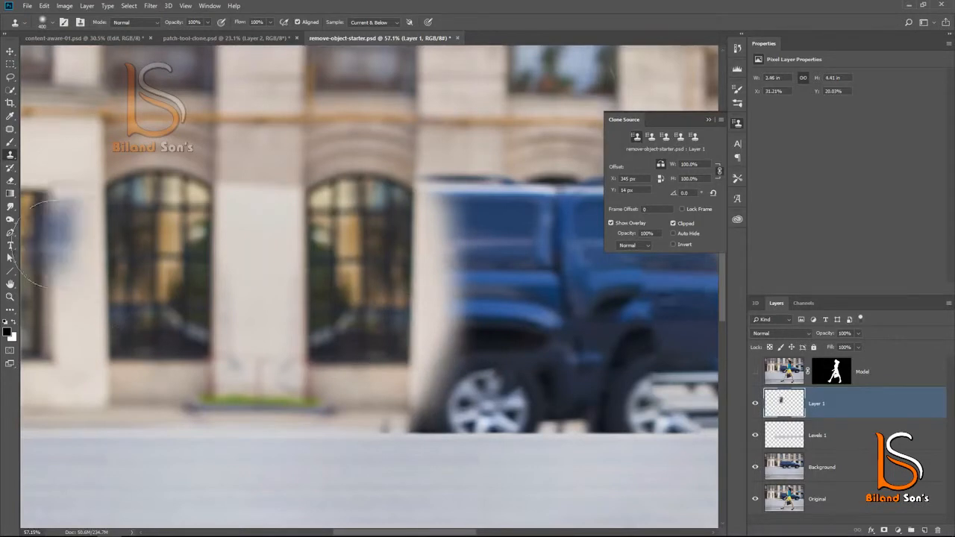
{"action": "double_click", "coordinate": [10, 284]}
{"action": "left_click", "coordinate": [755, 404]}
{"action": "left_click", "coordinate": [754, 404]}
{"action": "left_click", "coordinate": [755, 404]}
{"action": "left_click", "coordinate": [754, 404]}
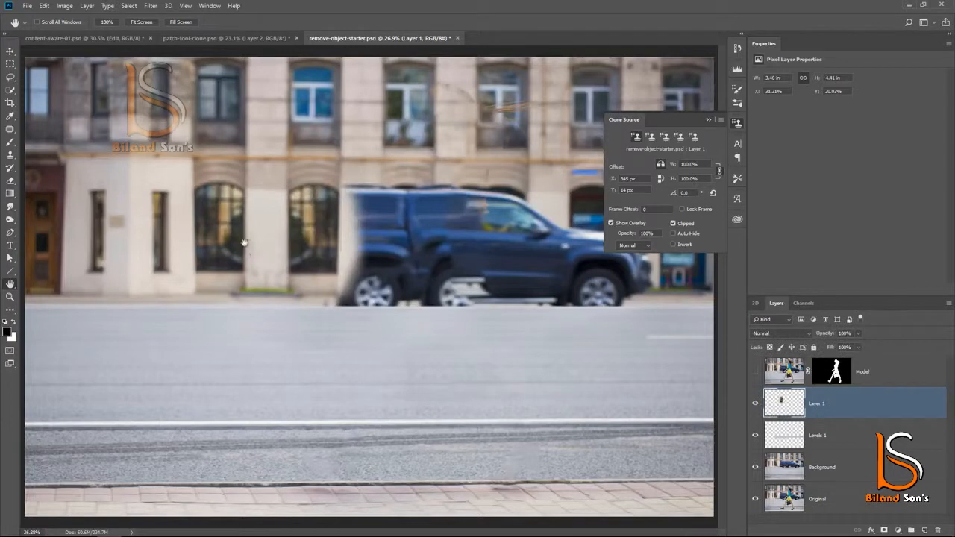
- Clone clean wall with a much smaller brush over the mirrored marks at the base of the pillar between the arched windows
{"action": "left_click", "coordinate": [10, 297]}
{"action": "left_click_drag", "start_coordinate": [247, 256], "coordinate": [247, 256]}
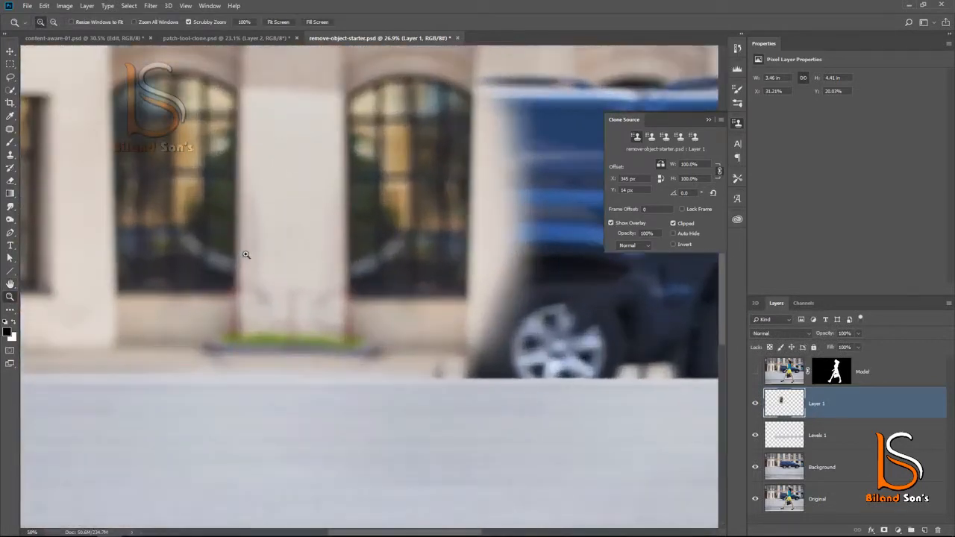
{"action": "left_click", "coordinate": [11, 156]}
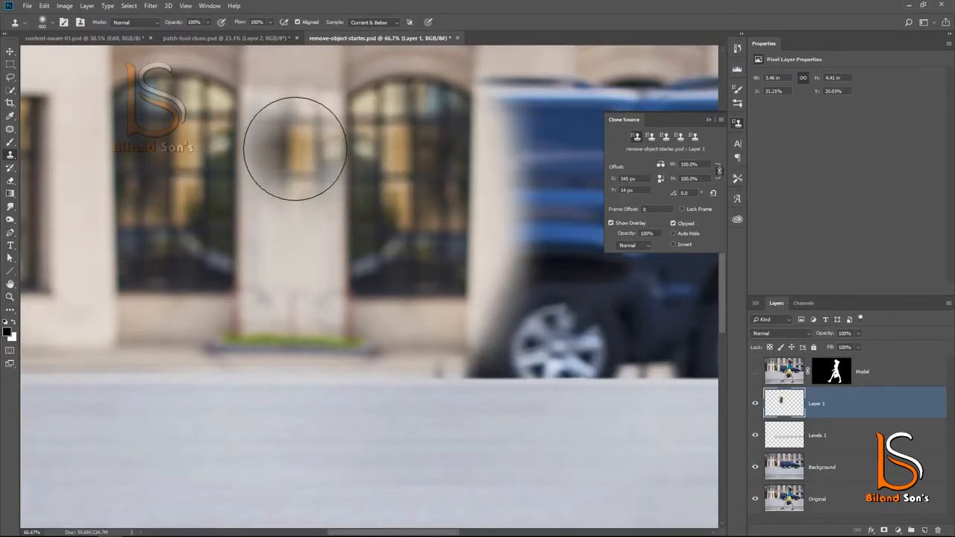
{"action": "key", "text": "bracketleft"}
{"action": "key", "text": "bracketleft"}
{"action": "key", "text": "bracketleft"}
{"action": "key", "text": "bracketleft"}
{"action": "key", "text": "bracketleft"}
{"action": "key", "text": "bracketleft"}
{"action": "key", "text": "bracketleft"}
{"action": "key", "text": "bracketleft"}
{"action": "key", "text": "bracketleft"}
{"action": "key", "text": "bracketleft"}
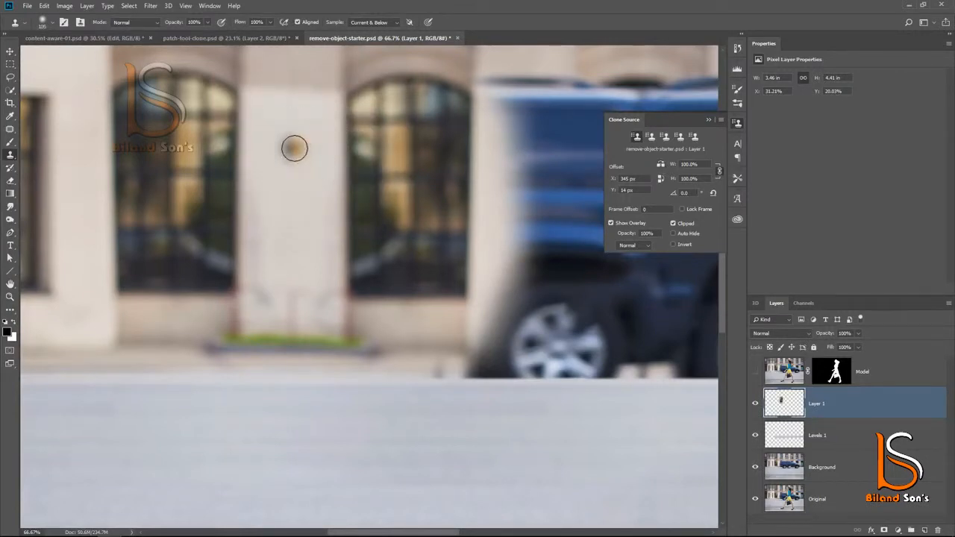
{"action": "left_click", "coordinate": [294, 149], "text": "alt"}
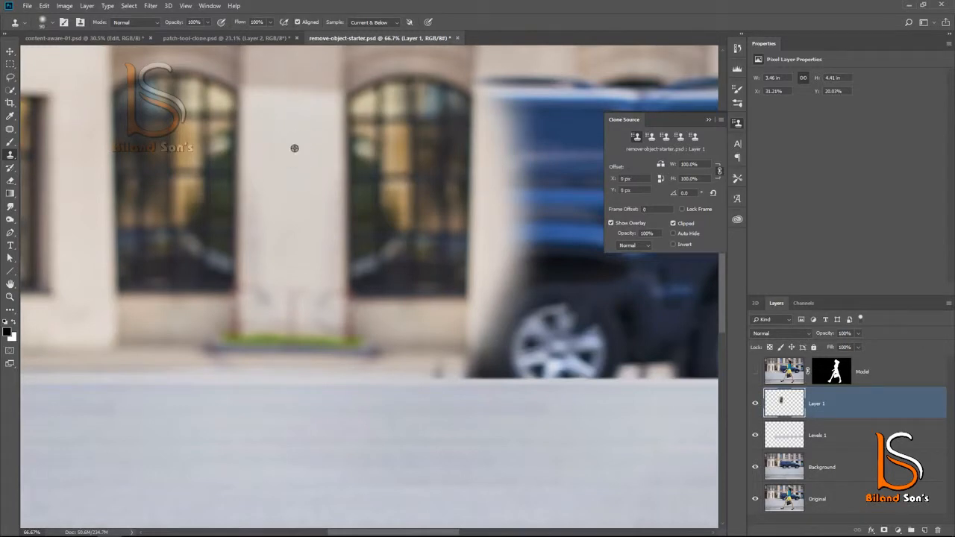
{"action": "mouse_move", "coordinate": [261, 297]}
{"action": "left_mouse_down"}
{"action": "mouse_move", "coordinate": [297, 288]}
{"action": "mouse_move", "coordinate": [282, 314]}
{"action": "mouse_move", "coordinate": [305, 307]}
{"action": "mouse_move", "coordinate": [292, 320]}
{"action": "mouse_move", "coordinate": [320, 316]}
{"action": "mouse_move", "coordinate": [315, 244]}
{"action": "mouse_move", "coordinate": [319, 281]}
{"action": "mouse_move", "coordinate": [265, 313]}
{"action": "mouse_move", "coordinate": [311, 303]}
{"action": "mouse_move", "coordinate": [315, 319]}
{"action": "left_mouse_up"}
{"action": "left_click", "coordinate": [275, 224], "text": "alt"}
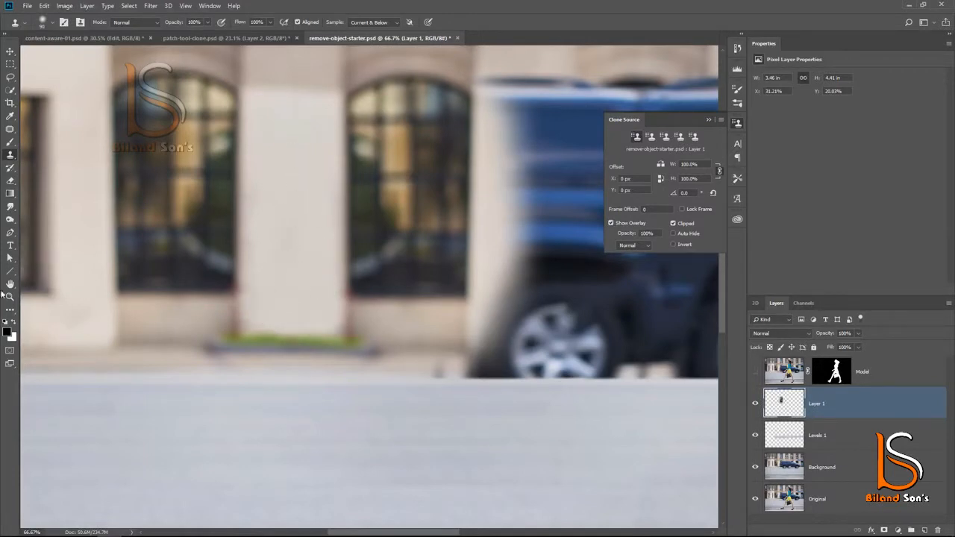
- Compare the whole image with the cloned window layer hidden and shown
{"action": "left_click", "coordinate": [9, 285]}
{"action": "double_click", "coordinate": [10, 285]}
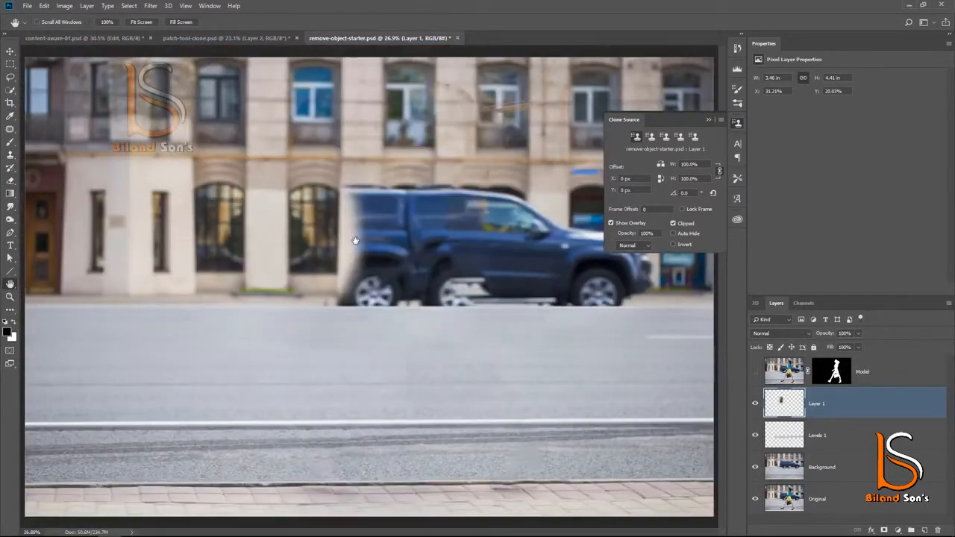
{"action": "left_click", "coordinate": [355, 240], "text": "alt"}
{"action": "left_click", "coordinate": [755, 404]}
{"action": "left_click", "coordinate": [755, 403]}
{"action": "left_click", "coordinate": [755, 403]}
{"action": "left_click", "coordinate": [755, 404]}
{"action": "left_click", "coordinate": [755, 404]}
{"action": "left_click", "coordinate": [755, 404]}
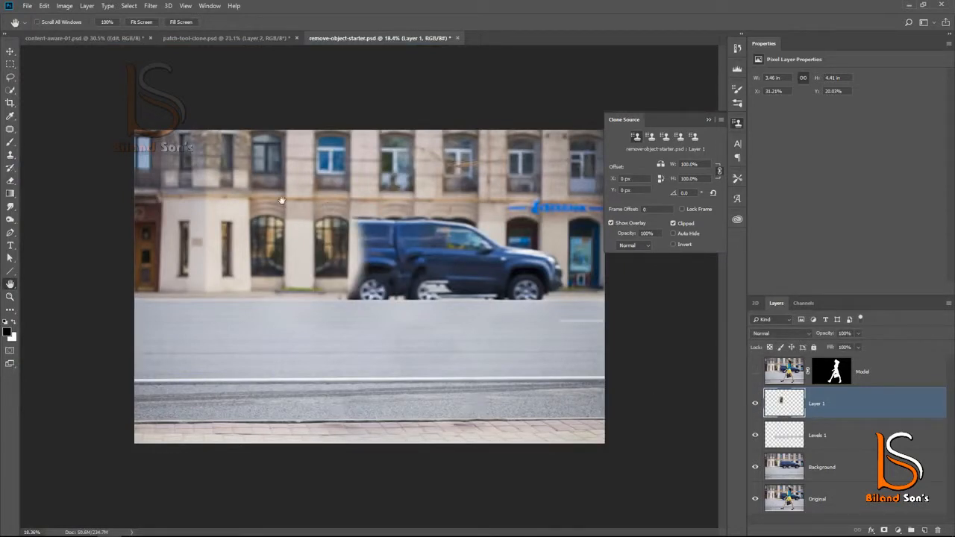
- Copy the merged image of the two arched windows beside the car to a new layer and move it over the car's middle
{"action": "left_click", "coordinate": [9, 65]}
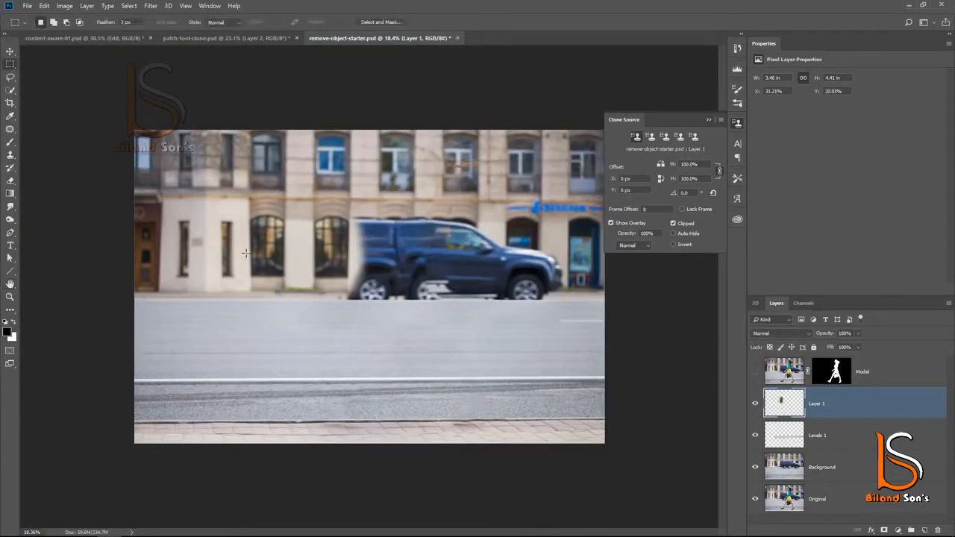
{"action": "left_click_drag", "start_coordinate": [249, 197], "coordinate": [355, 298]}
{"action": "left_click", "coordinate": [44, 5]}
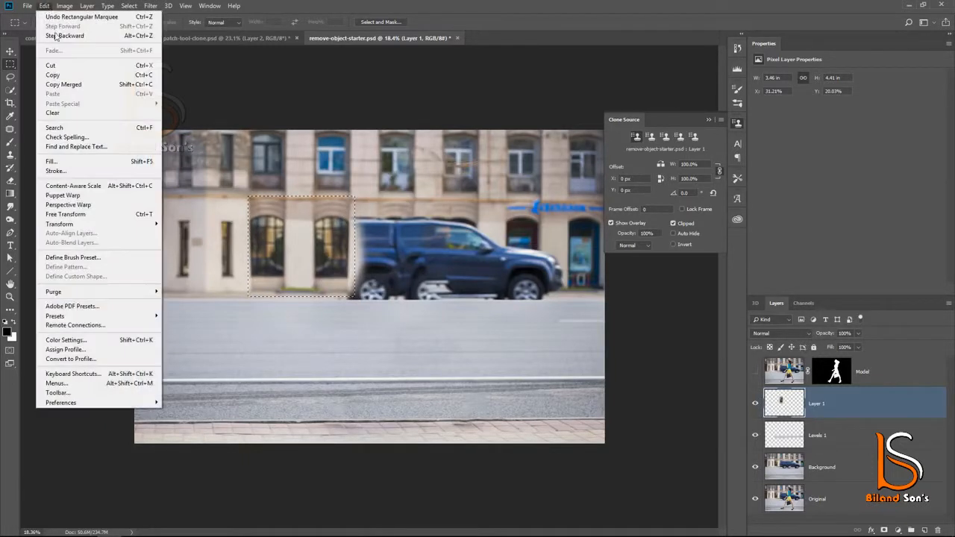
{"action": "left_click", "coordinate": [67, 84]}
{"action": "left_click", "coordinate": [44, 5]}
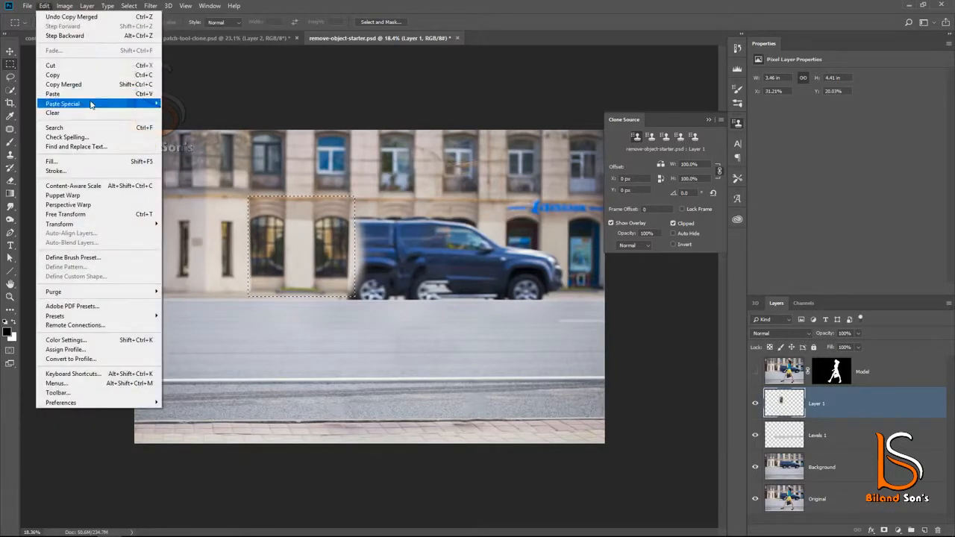
{"action": "left_click", "coordinate": [59, 94]}
{"action": "left_click", "coordinate": [9, 52]}
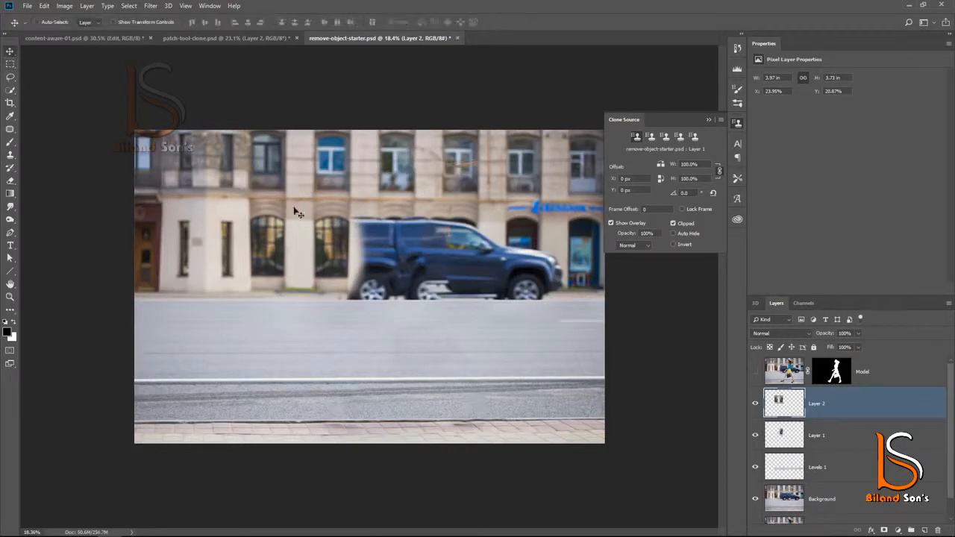
{"action": "left_click_drag", "start_coordinate": [296, 254], "coordinate": [440, 261]}
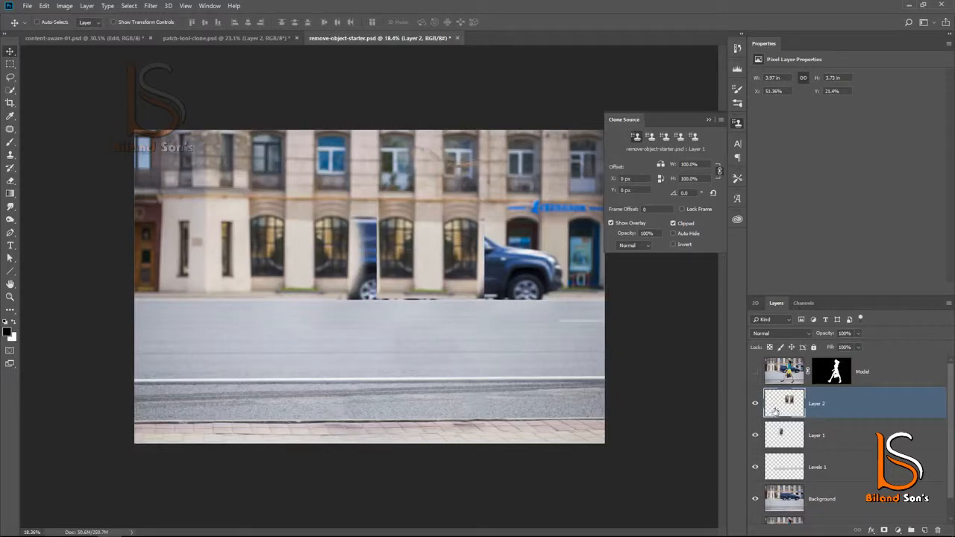
- Merge Layer 2 with Layer 1 and compare the image with the merged window layer hidden and shown
{"action": "left_click", "coordinate": [796, 438], "text": "shift"}
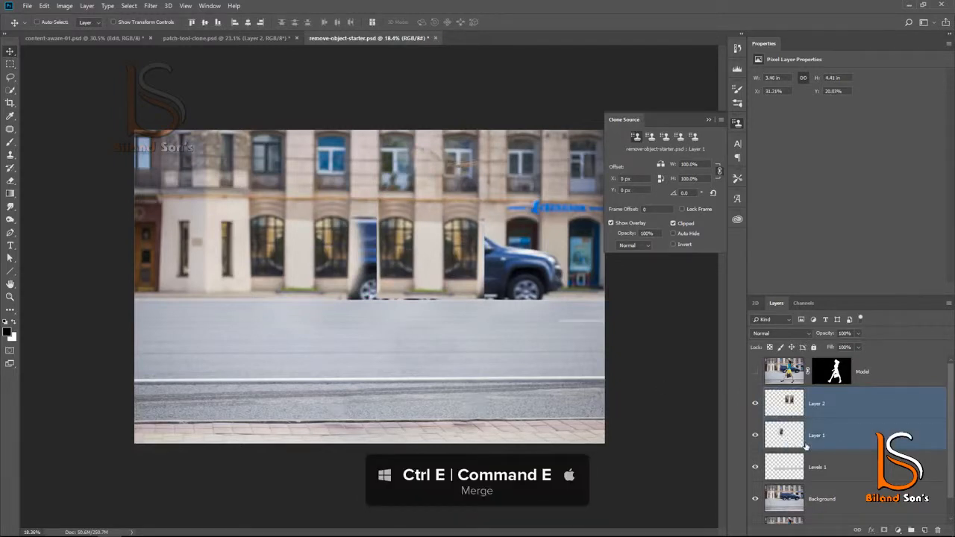
{"action": "key", "text": "ctrl+e"}
{"action": "left_click", "coordinate": [757, 407]}
{"action": "left_click", "coordinate": [756, 406]}
{"action": "left_click", "coordinate": [757, 407]}
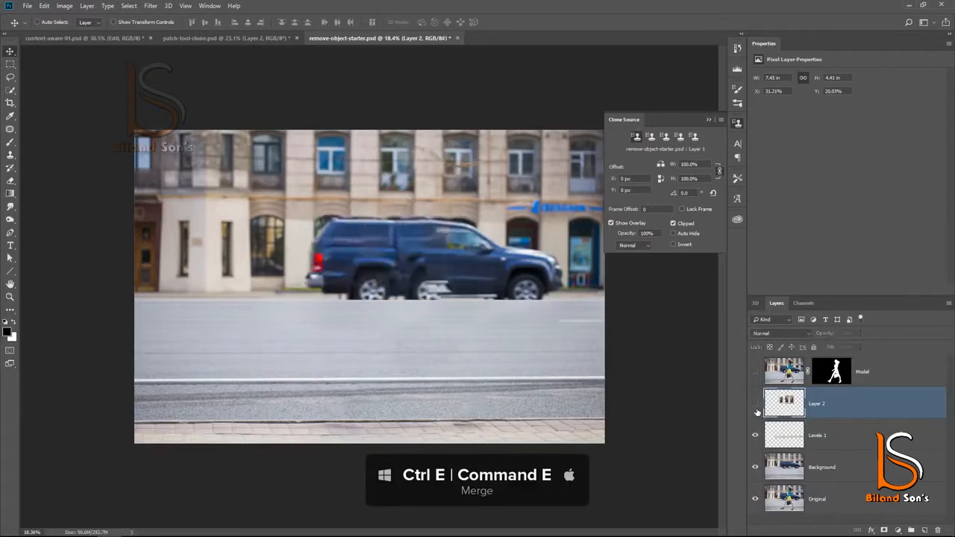
{"action": "left_click", "coordinate": [757, 409]}
{"action": "left_click", "coordinate": [757, 409]}
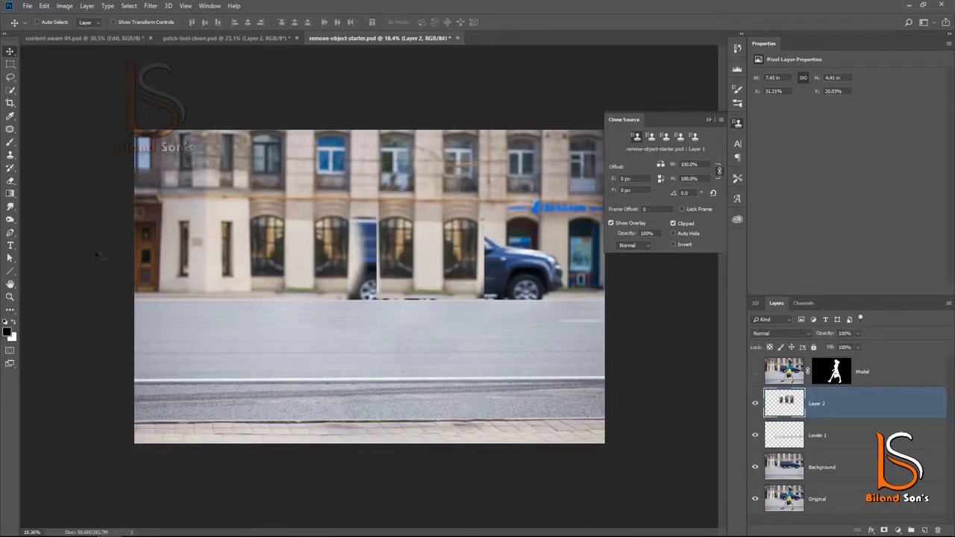
- Clone the pillar between the copied windows over the strip of car left between the two window pairs, using a 200 px brush
{"action": "left_click", "coordinate": [9, 298]}
{"action": "left_click", "coordinate": [362, 221]}
{"action": "left_click", "coordinate": [363, 221]}
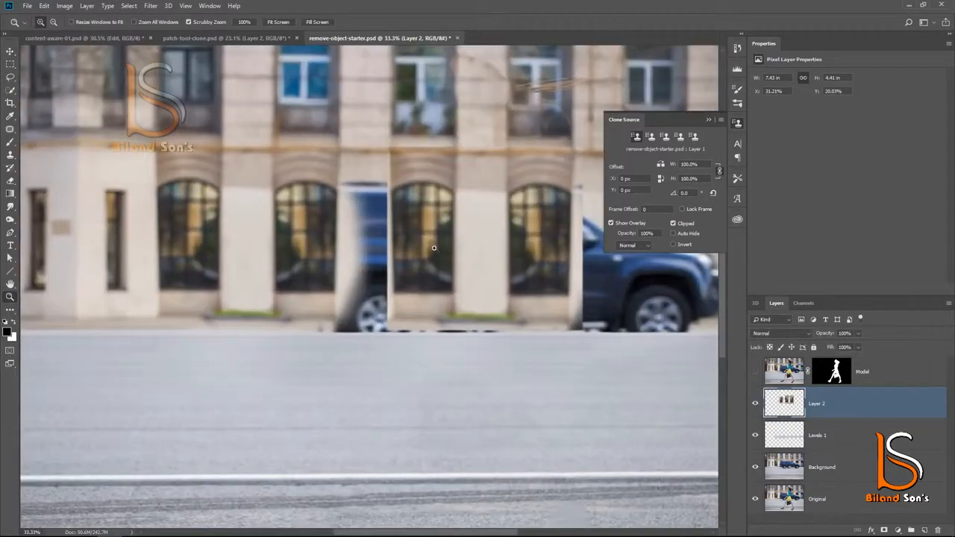
{"action": "left_click", "coordinate": [10, 156]}
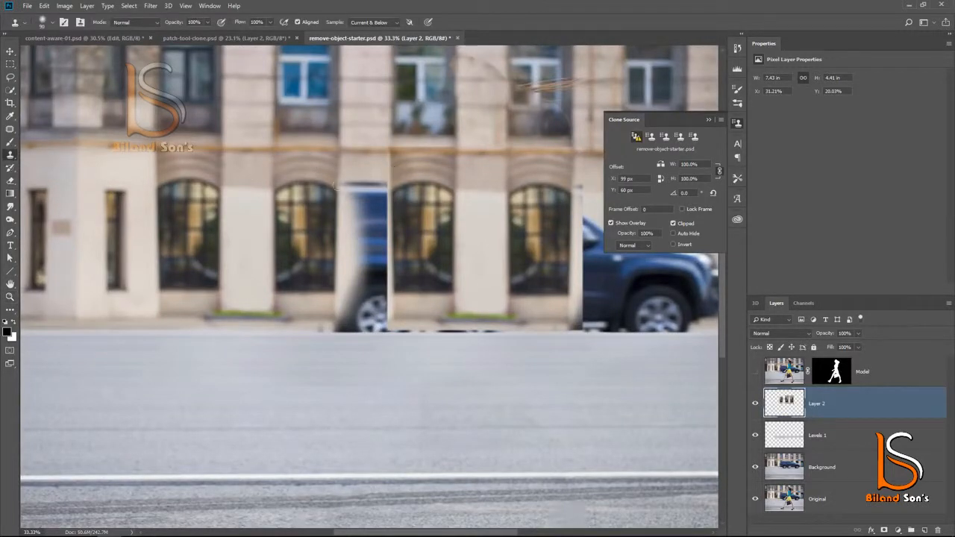
{"action": "left_click", "coordinate": [506, 192], "text": "alt"}
{"action": "mouse_move", "coordinate": [390, 192]}
{"action": "left_mouse_down"}
{"action": "mouse_move", "coordinate": [385, 161]}
{"action": "mouse_move", "coordinate": [362, 154]}
{"action": "mouse_move", "coordinate": [353, 175]}
{"action": "mouse_move", "coordinate": [381, 223]}
{"action": "mouse_move", "coordinate": [376, 253]}
{"action": "mouse_move", "coordinate": [370, 212]}
{"action": "mouse_move", "coordinate": [378, 271]}
{"action": "mouse_move", "coordinate": [353, 253]}
{"action": "mouse_move", "coordinate": [374, 204]}
{"action": "mouse_move", "coordinate": [376, 307]}
{"action": "mouse_move", "coordinate": [375, 280]}
{"action": "mouse_move", "coordinate": [375, 294]}
{"action": "mouse_move", "coordinate": [415, 326]}
{"action": "mouse_move", "coordinate": [367, 296]}
{"action": "mouse_move", "coordinate": [361, 303]}
{"action": "mouse_move", "coordinate": [355, 290]}
{"action": "mouse_move", "coordinate": [371, 313]}
{"action": "mouse_move", "coordinate": [355, 321]}
{"action": "mouse_move", "coordinate": [381, 326]}
{"action": "mouse_move", "coordinate": [368, 299]}
{"action": "mouse_move", "coordinate": [378, 269]}
{"action": "mouse_move", "coordinate": [425, 296]}
{"action": "mouse_move", "coordinate": [451, 291]}
{"action": "left_mouse_up"}
{"action": "key", "text": "bracketright"}
{"action": "key", "text": "bracketright"}
{"action": "key", "text": "bracketright"}
{"action": "key", "text": "bracketright"}
{"action": "key", "text": "bracketright"}
- Move Layer 2 below the Levels 1 layer and compare the image with each of these layers hidden and shown
{"action": "left_click", "coordinate": [754, 371]}
{"action": "left_click", "coordinate": [755, 372]}
{"action": "left_click_drag", "start_coordinate": [786, 411], "coordinate": [783, 446]}
{"action": "left_click", "coordinate": [755, 436]}
{"action": "left_click", "coordinate": [755, 436]}
{"action": "left_click", "coordinate": [755, 436]}
{"action": "left_click", "coordinate": [756, 436]}
{"action": "left_click", "coordinate": [755, 406]}
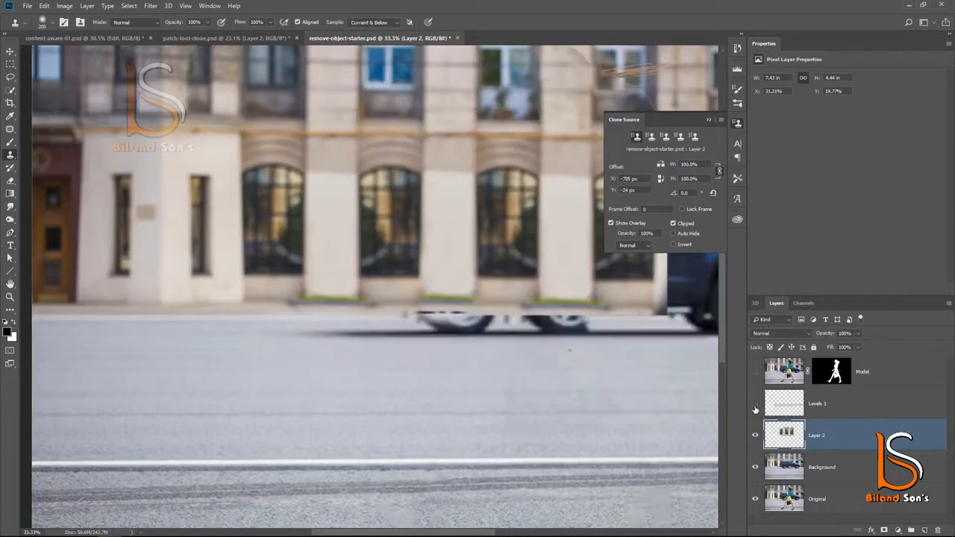
{"action": "left_click", "coordinate": [756, 407]}
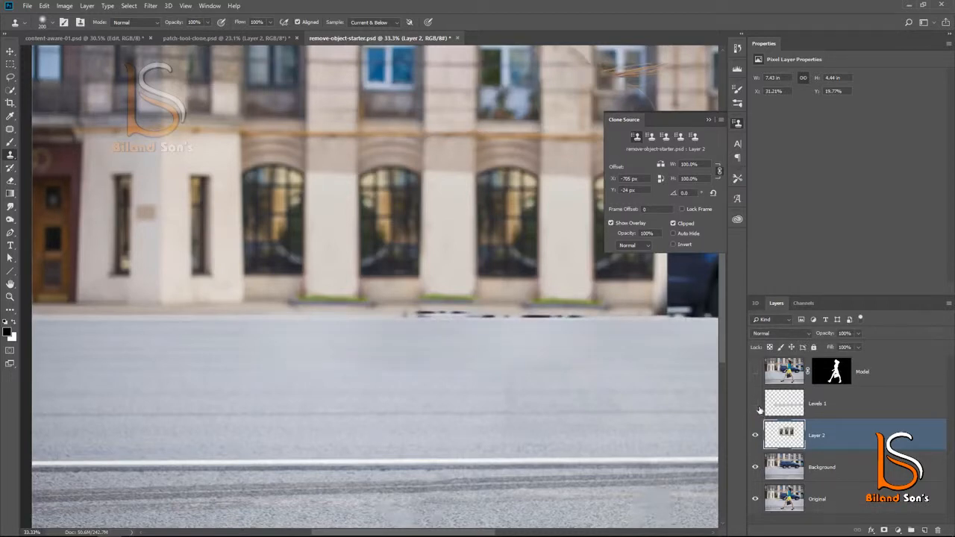
{"action": "left_click", "coordinate": [755, 404]}
- Merge the Levels 1 layer with Layer 2 and compare the image with the merged layer hidden and shown
{"action": "left_click", "coordinate": [786, 413]}
{"action": "left_click", "coordinate": [785, 439], "text": "shift"}
{"action": "key", "text": "ctrl+e"}
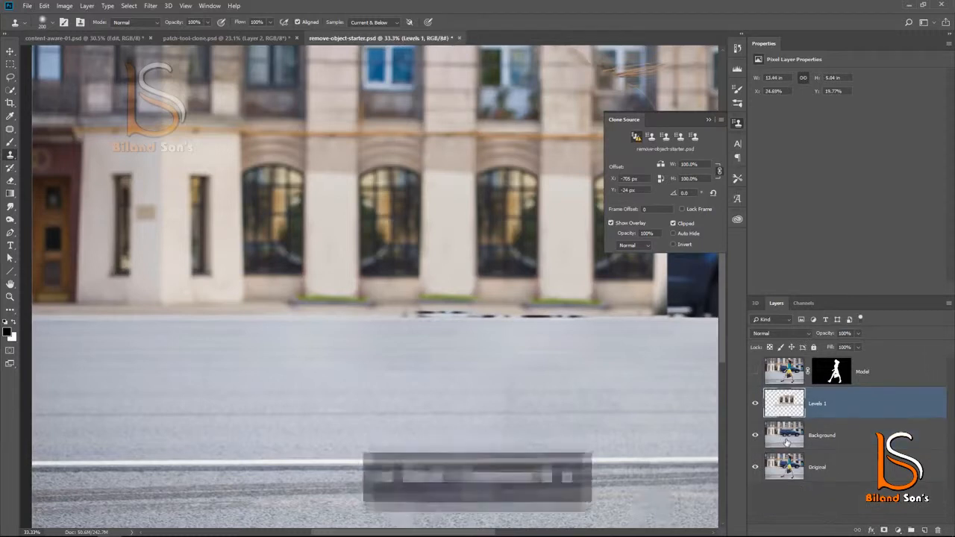
{"action": "left_click", "coordinate": [756, 406]}
{"action": "left_click", "coordinate": [756, 405]}
{"action": "left_click", "coordinate": [756, 406]}
{"action": "left_click", "coordinate": [756, 405]}
- Clone clean curb over the dark tire remnants between the building and the road, using a 90 px brush
{"action": "left_click_drag", "start_coordinate": [572, 362], "coordinate": [425, 364]}
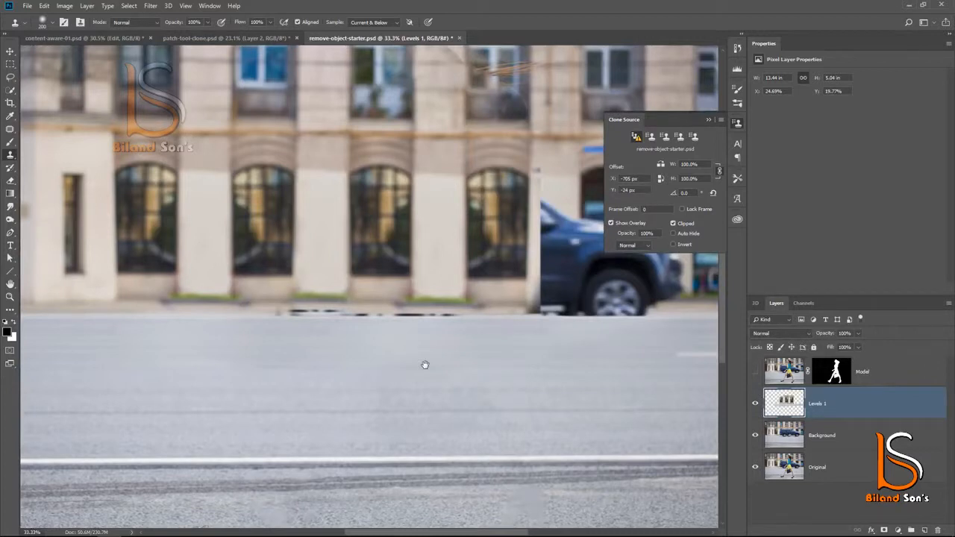
{"action": "left_click", "coordinate": [187, 312], "text": "alt"}
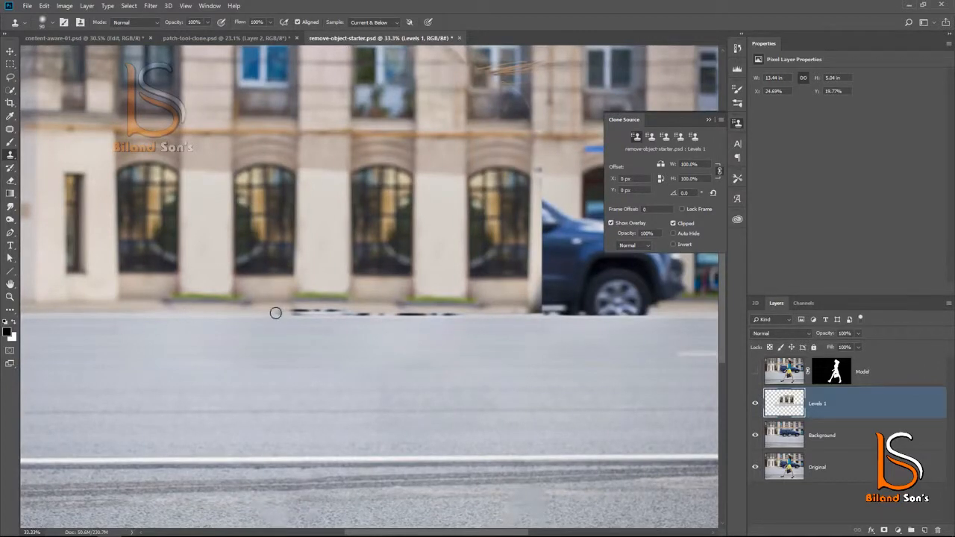
{"action": "left_click_drag", "start_coordinate": [277, 313], "coordinate": [525, 316]}
{"action": "mouse_move", "coordinate": [611, 313]}
{"action": "left_mouse_down"}
{"action": "mouse_move", "coordinate": [333, 322]}
{"action": "mouse_move", "coordinate": [418, 321]}
{"action": "left_mouse_up"}
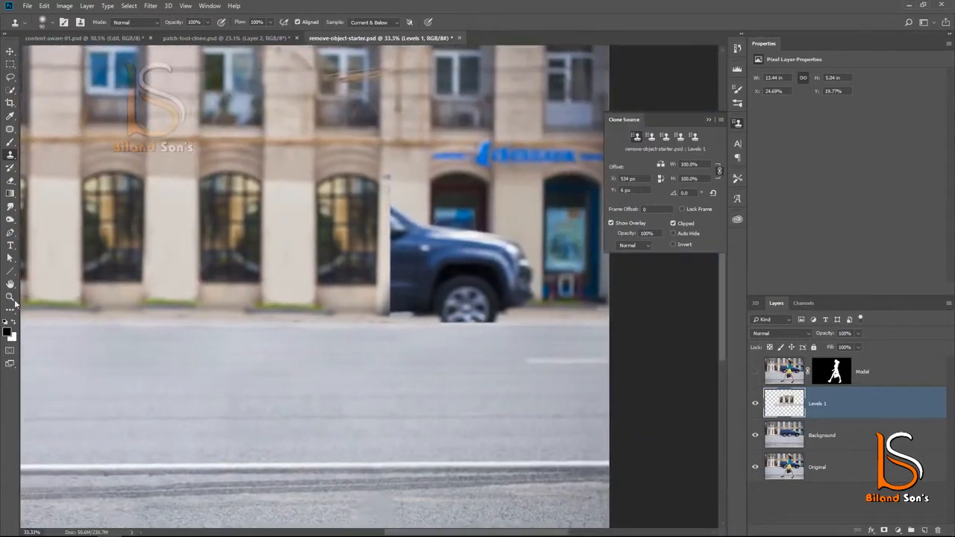
- Check the whole composition with the Model layer shown and hidden
{"action": "double_click", "coordinate": [10, 285]}
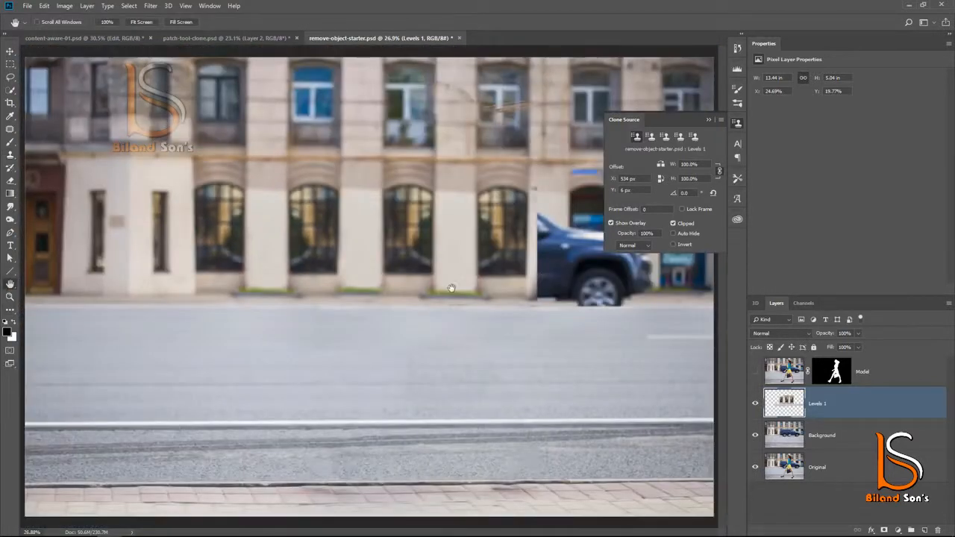
{"action": "scroll", "coordinate": [452, 288], "scroll_direction": "down", "scroll_amount": 5}
{"action": "left_click", "coordinate": [756, 371]}
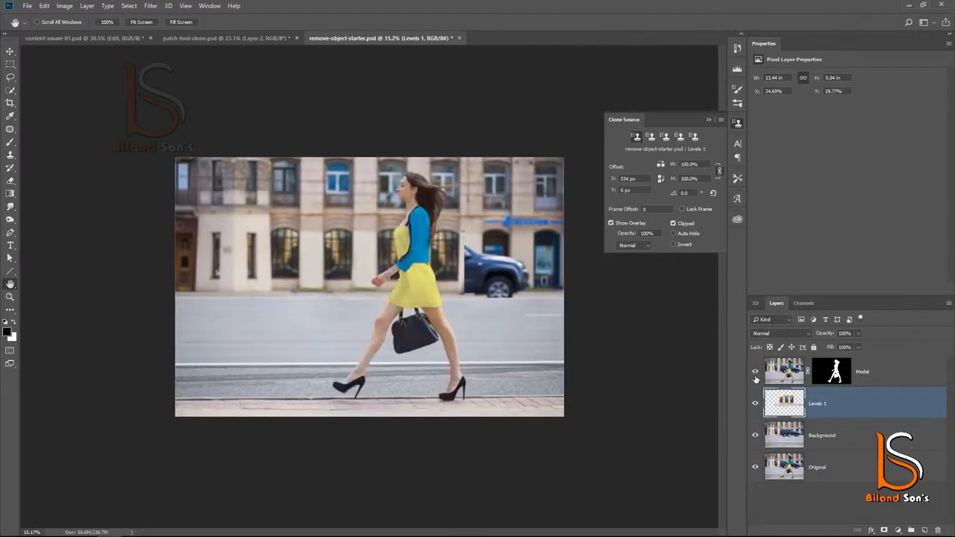
{"action": "left_click", "coordinate": [756, 372]}
{"action": "left_click", "coordinate": [755, 372]}
{"action": "left_click", "coordinate": [756, 372]}
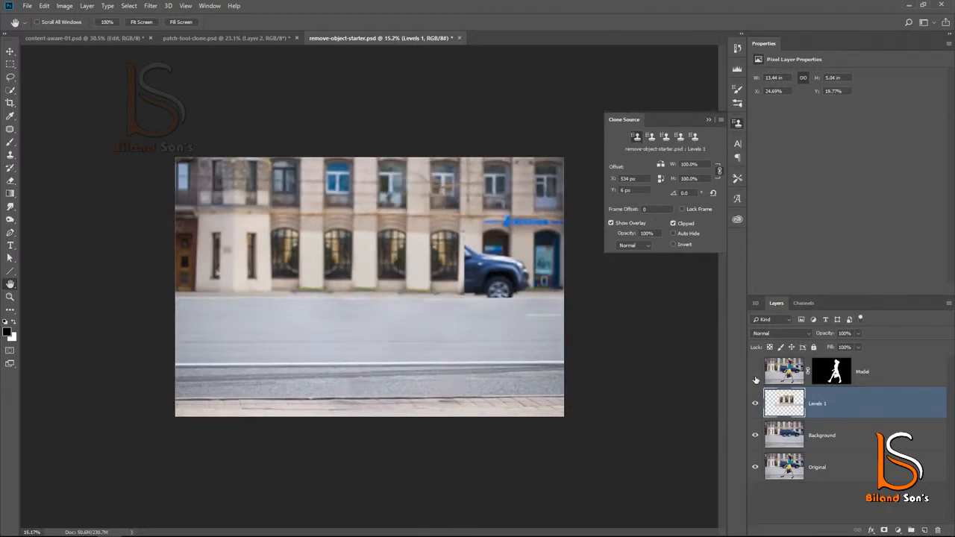
{"action": "left_click", "coordinate": [755, 372]}
{"action": "left_click", "coordinate": [755, 371]}
- Select the blue arched doorway at the photo's right edge and paste a merged copy of it as a new layer
{"action": "left_click", "coordinate": [9, 297]}
{"action": "left_click_drag", "start_coordinate": [486, 268], "coordinate": [559, 267]}
{"action": "left_click", "coordinate": [707, 121]}
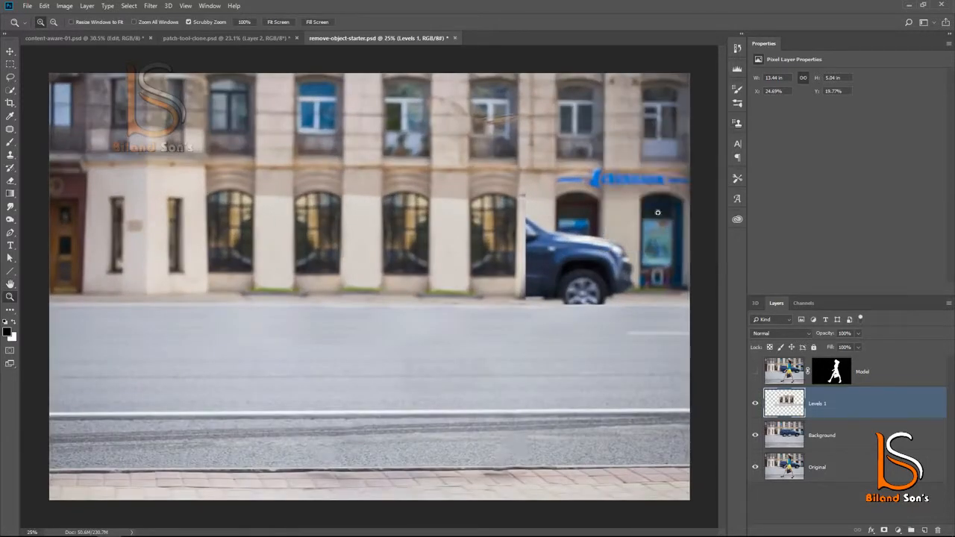
{"action": "left_click", "coordinate": [10, 64]}
{"action": "left_click_drag", "start_coordinate": [636, 188], "coordinate": [618, 308]}
{"action": "key", "text": "shift"}
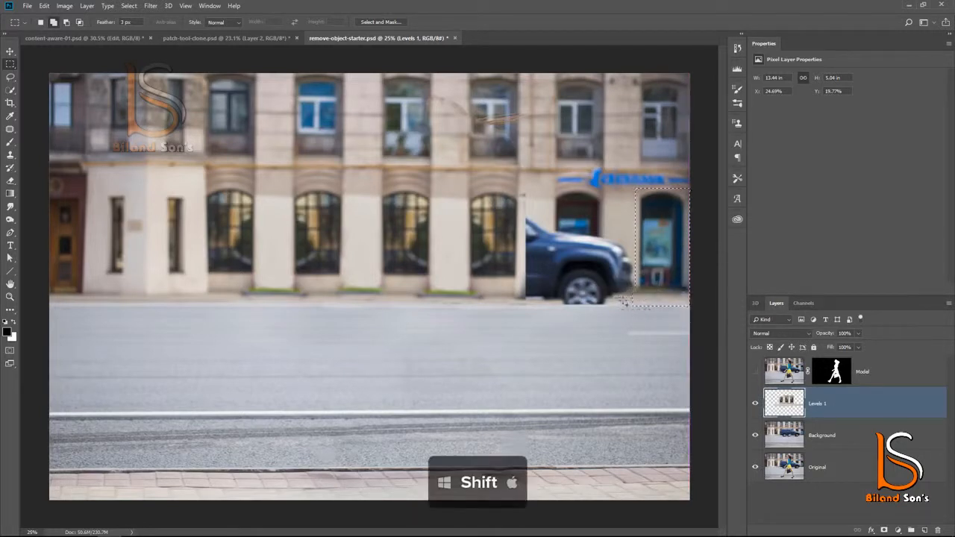
{"action": "left_click", "coordinate": [44, 6]}
{"action": "left_click", "coordinate": [63, 84]}
{"action": "left_click", "coordinate": [44, 6]}
{"action": "left_click", "coordinate": [52, 93]}
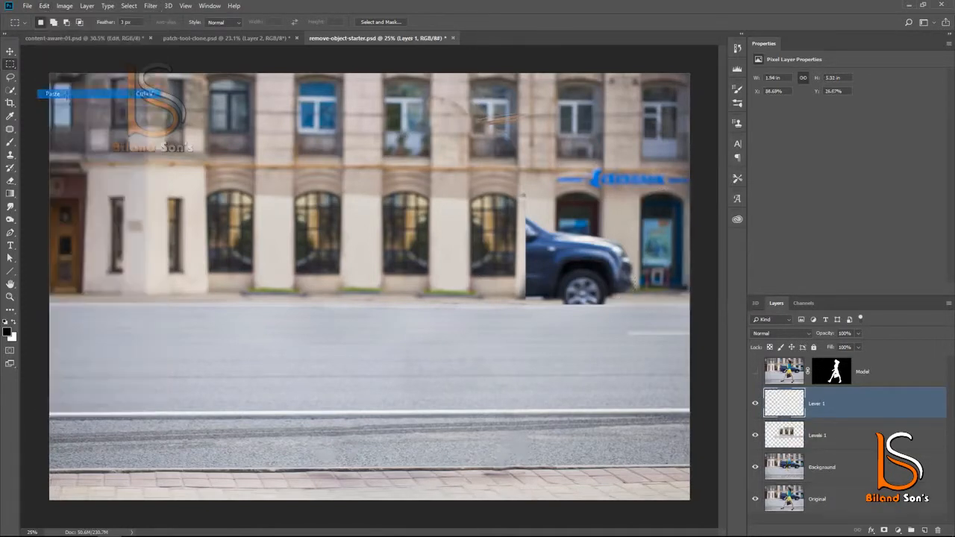
- Move the doorway copy over the partly hidden doorway behind the car, align it at reduced opacity, and restore 100% opacity
{"action": "left_click", "coordinate": [9, 52]}
{"action": "left_click_drag", "start_coordinate": [668, 263], "coordinate": [575, 266]}
{"action": "left_click_drag", "start_coordinate": [824, 338], "coordinate": [822, 336]}
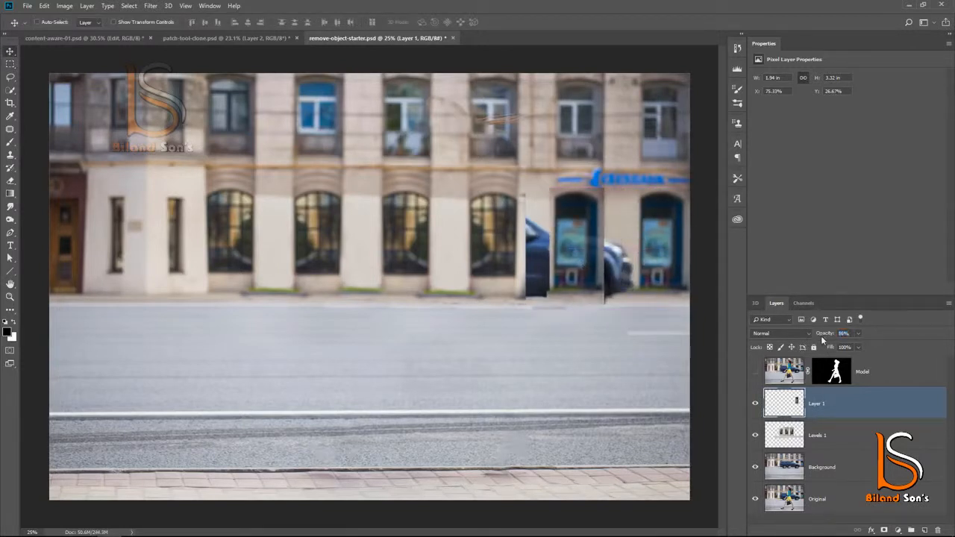
{"action": "key", "text": "Right"}
{"action": "key", "text": "Right"}
{"action": "key", "text": "Right"}
{"action": "key", "text": "Right"}
{"action": "key", "text": "Right"}
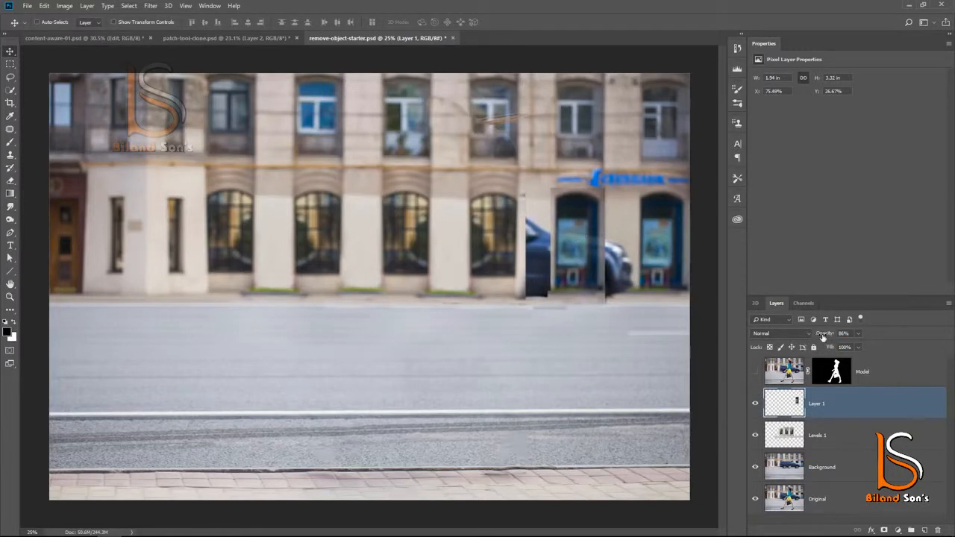
{"action": "key", "text": "Return"}
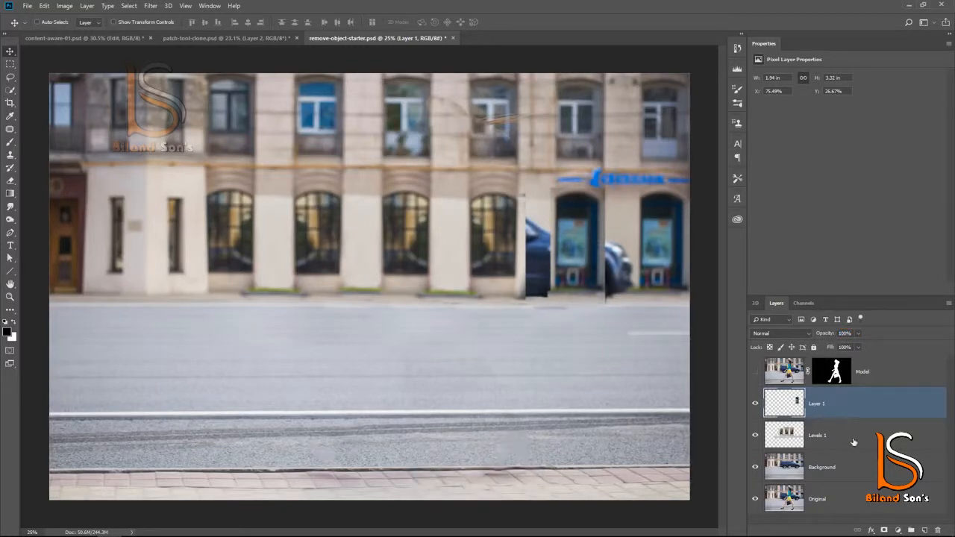
- Add a black mask to Layer 1 and paint white with a 175 px brush to reveal the copied doorway over the car
{"action": "left_click", "coordinate": [884, 530], "text": "alt"}
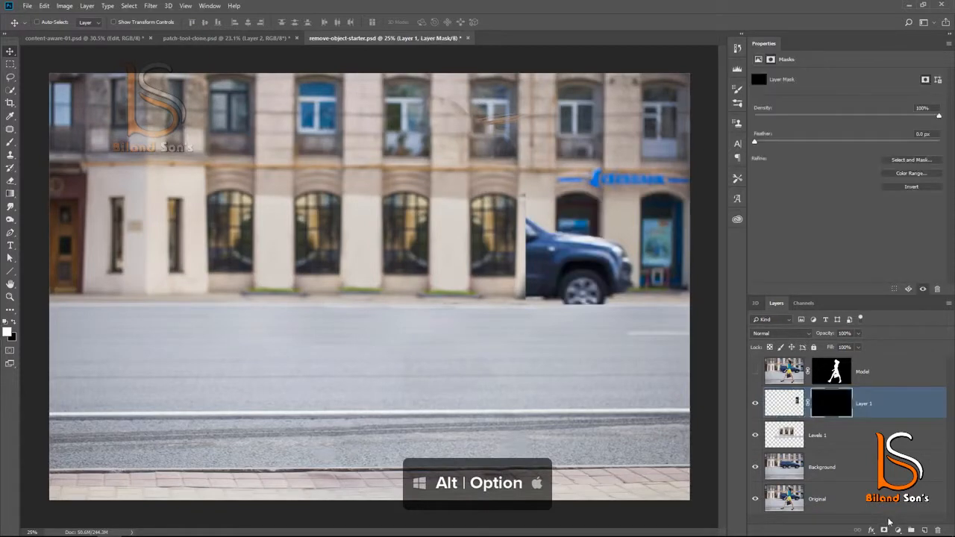
{"action": "left_click", "coordinate": [10, 143]}
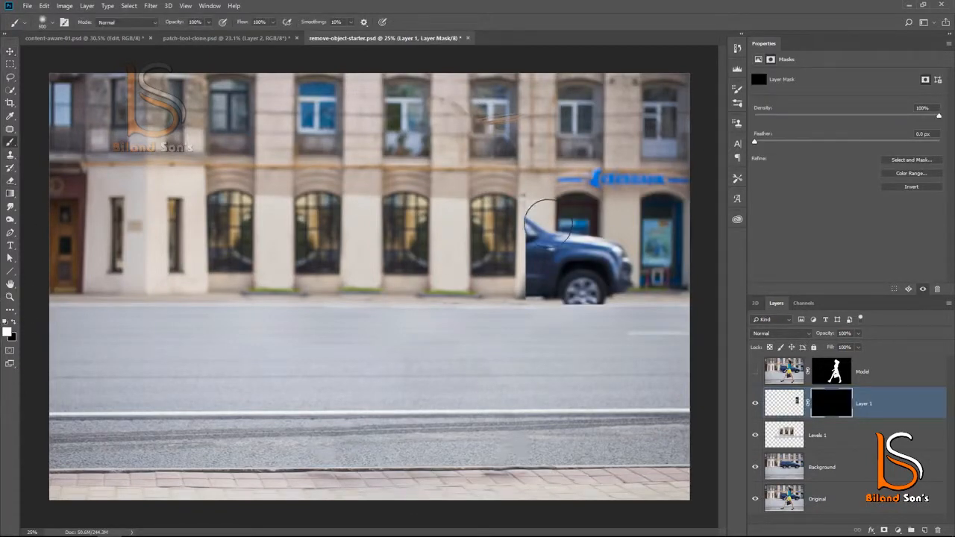
{"action": "key", "text": "bracketleft"}
{"action": "key", "text": "bracketleft"}
{"action": "key", "text": "bracketleft"}
{"action": "key", "text": "bracketleft"}
{"action": "key", "text": "bracketleft"}
{"action": "mouse_move", "coordinate": [563, 237]}
{"action": "left_mouse_down"}
{"action": "mouse_move", "coordinate": [569, 281]}
{"action": "mouse_move", "coordinate": [577, 253]}
{"action": "mouse_move", "coordinate": [596, 259]}
{"action": "mouse_move", "coordinate": [590, 279]}
{"action": "mouse_move", "coordinate": [591, 270]}
{"action": "mouse_move", "coordinate": [585, 280]}
{"action": "mouse_move", "coordinate": [572, 271]}
{"action": "mouse_move", "coordinate": [562, 289]}
{"action": "mouse_move", "coordinate": [594, 289]}
{"action": "mouse_move", "coordinate": [593, 273]}
{"action": "mouse_move", "coordinate": [588, 288]}
{"action": "mouse_move", "coordinate": [565, 285]}
{"action": "left_mouse_up"}
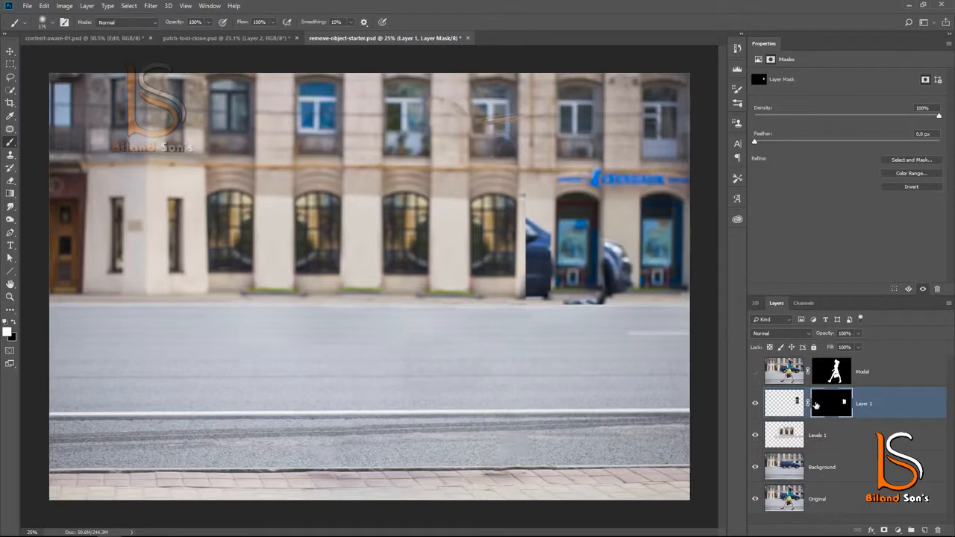
- Merge the masked doorway layer with the Levels 1 layer and compare the image with the result hidden and shown
{"action": "key", "text": "shift"}
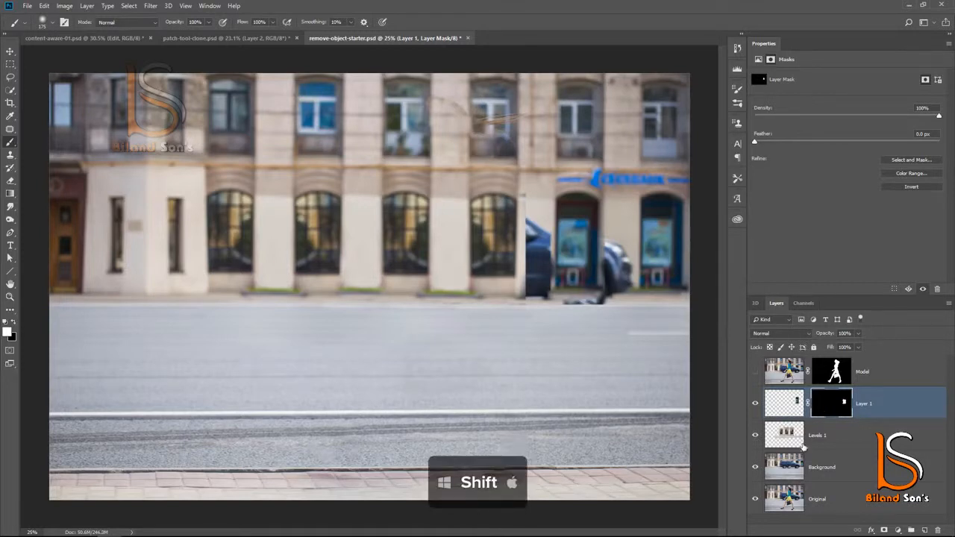
{"action": "left_click", "coordinate": [784, 439], "text": "shift"}
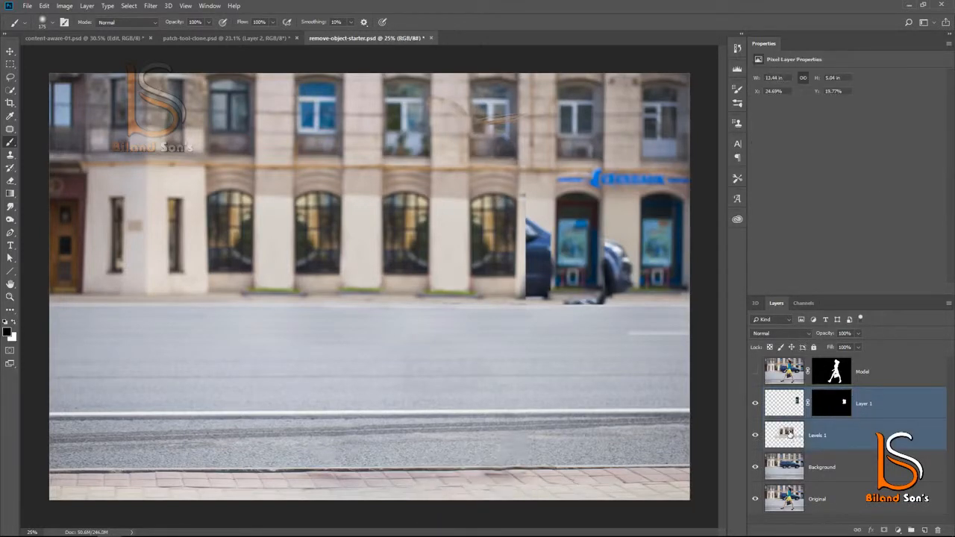
{"action": "key", "text": "ctrl+e"}
{"action": "left_click", "coordinate": [755, 403]}
{"action": "left_click", "coordinate": [756, 404]}
{"action": "left_click", "coordinate": [756, 404]}
{"action": "left_click", "coordinate": [755, 404]}
{"action": "left_click", "coordinate": [755, 404]}
{"action": "left_click", "coordinate": [755, 404]}
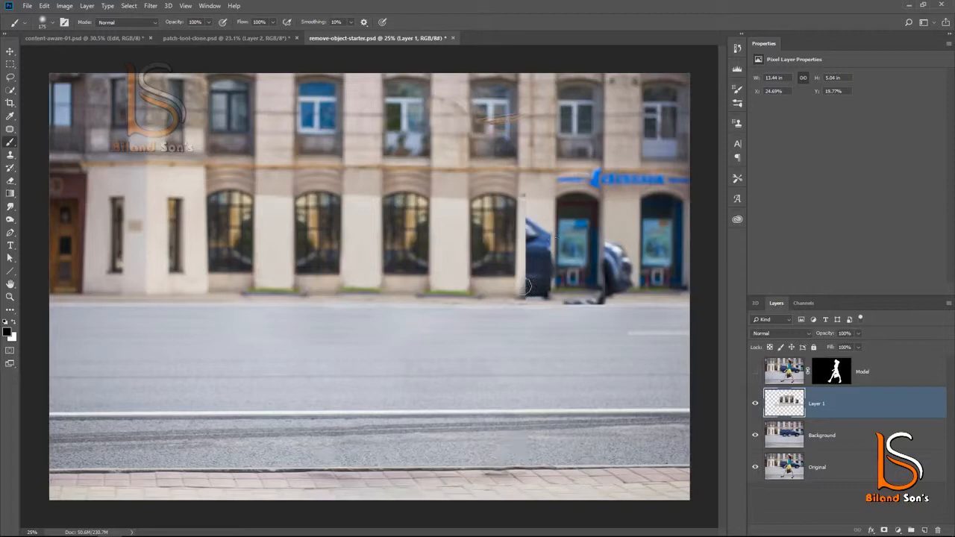
- Clone clean wall over the car's front end between the two blue doorways, enlarging the brush to 200 px
{"action": "left_click", "coordinate": [9, 155]}
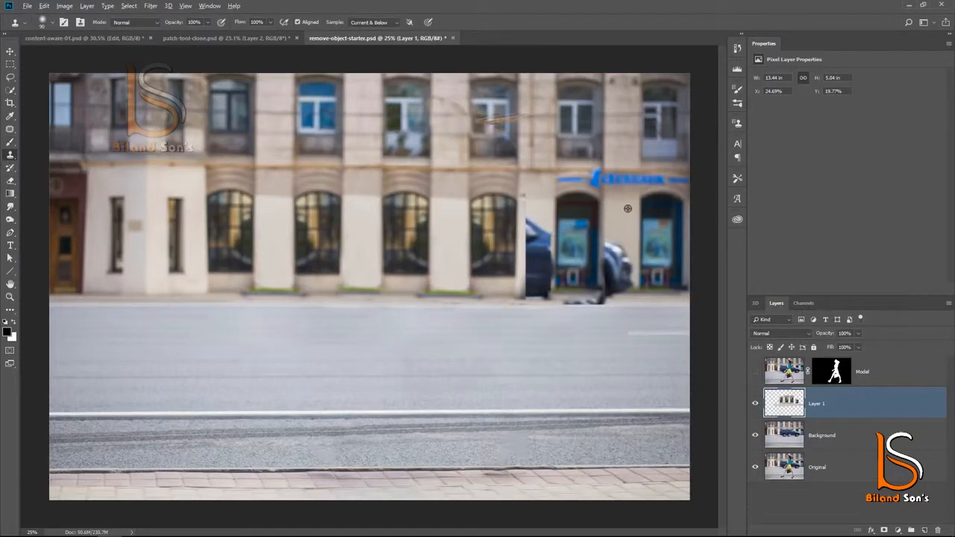
{"action": "left_click_drag", "start_coordinate": [606, 247], "coordinate": [609, 262]}
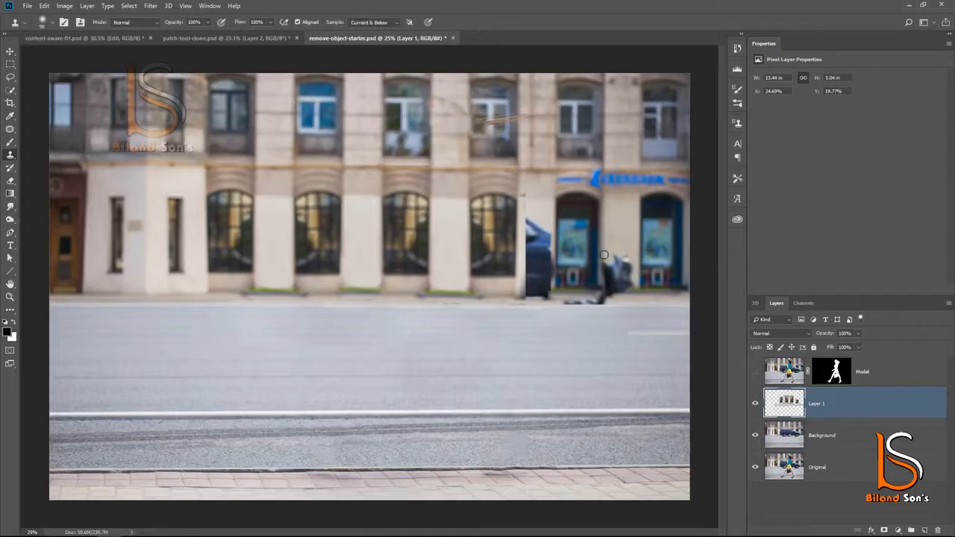
{"action": "mouse_move", "coordinate": [605, 265]}
{"action": "left_mouse_down"}
{"action": "mouse_move", "coordinate": [628, 270]}
{"action": "mouse_move", "coordinate": [607, 262]}
{"action": "mouse_move", "coordinate": [615, 276]}
{"action": "left_mouse_up"}
{"action": "left_click_drag", "start_coordinate": [616, 276], "coordinate": [616, 295]}
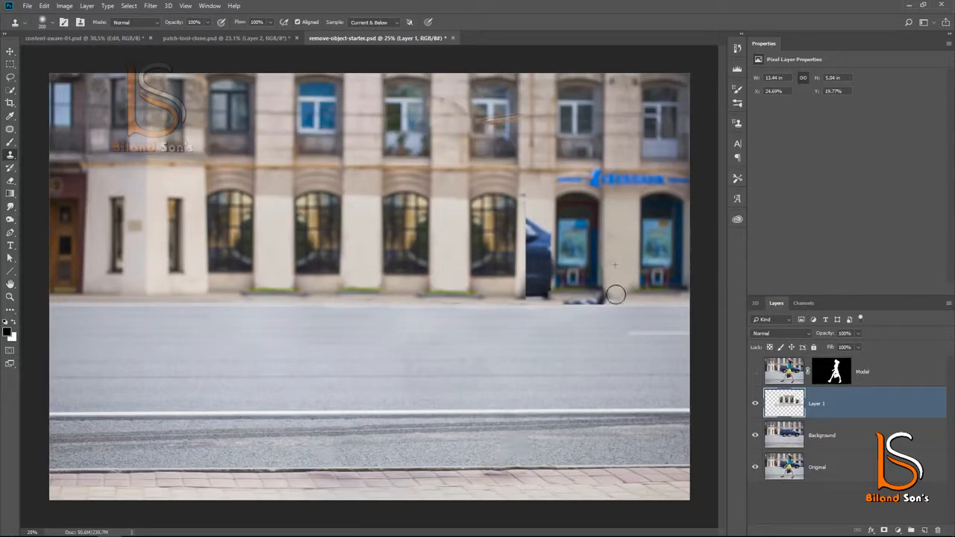
{"action": "left_click", "coordinate": [619, 217], "text": "alt"}
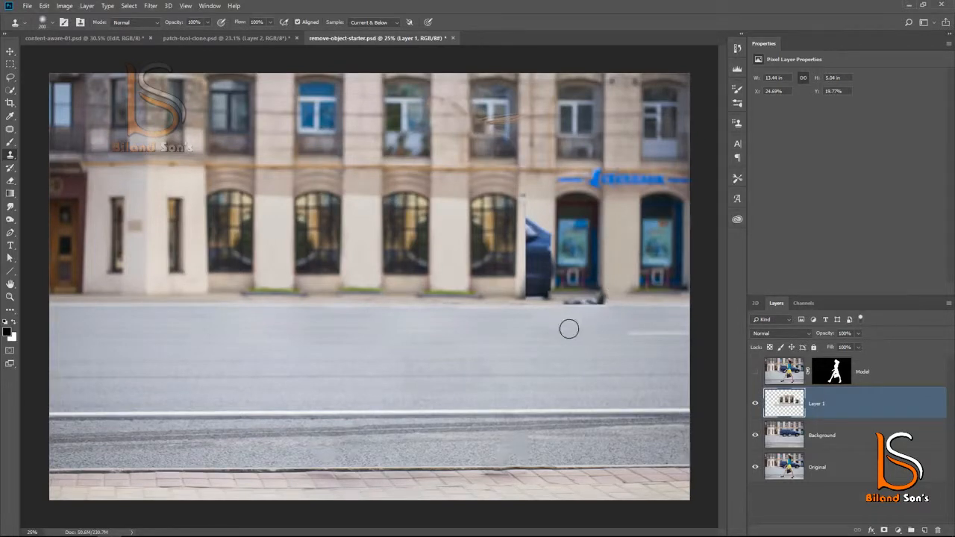
- Clone clean wall and its grassy base over the remaining piece of car beside the blue doorway, and show the Model layer
{"action": "left_click", "coordinate": [449, 198], "text": "alt"}
{"action": "mouse_move", "coordinate": [532, 195]}
{"action": "left_mouse_down"}
{"action": "mouse_move", "coordinate": [543, 245]}
{"action": "mouse_move", "coordinate": [531, 290]}
{"action": "mouse_move", "coordinate": [542, 254]}
{"action": "mouse_move", "coordinate": [530, 279]}
{"action": "left_mouse_up"}
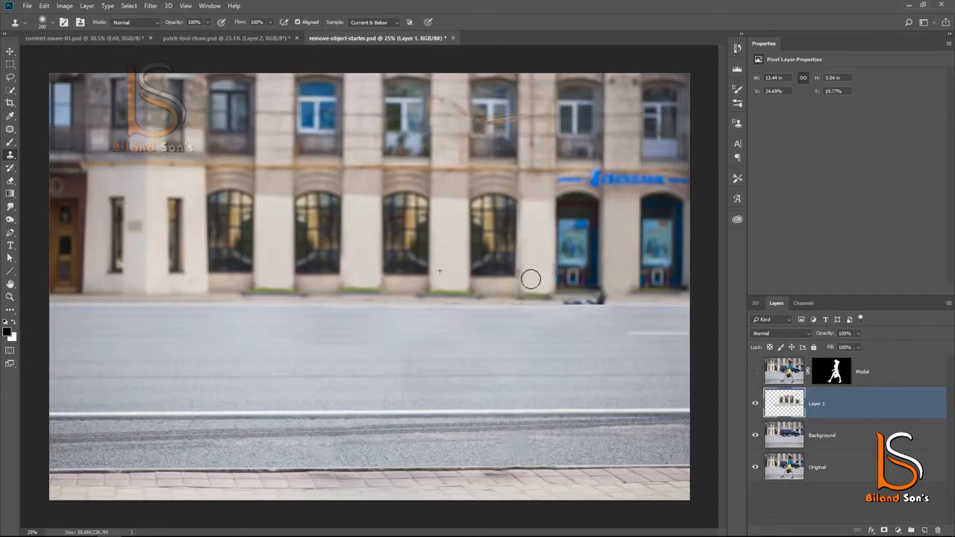
{"action": "left_click", "coordinate": [429, 274], "text": "alt"}
{"action": "mouse_move", "coordinate": [515, 275]}
{"action": "left_mouse_down"}
{"action": "mouse_move", "coordinate": [516, 267]}
{"action": "mouse_move", "coordinate": [532, 295]}
{"action": "left_mouse_up"}
{"action": "left_click", "coordinate": [755, 372]}
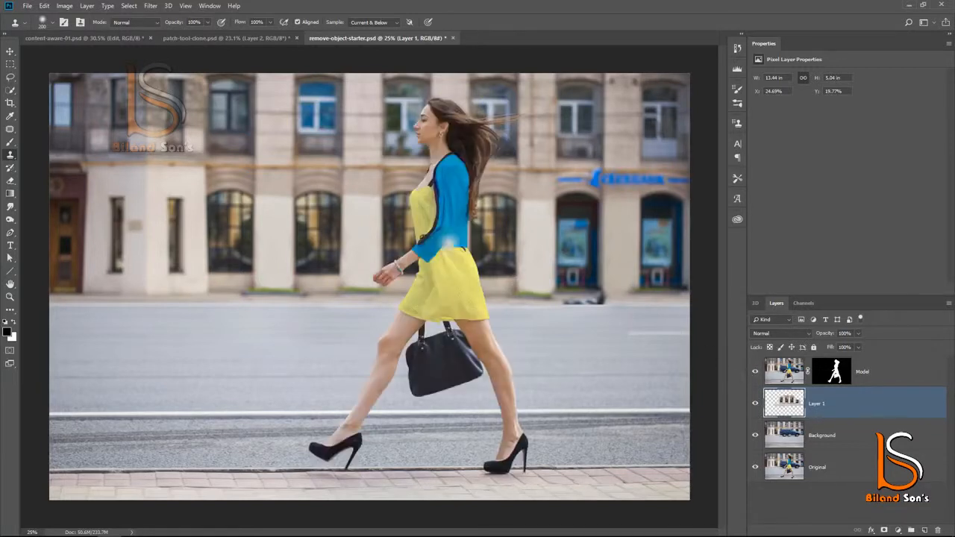
- Inspect the road and building around the model up close and at full-image view for leftover traces of the car
{"action": "scroll", "coordinate": [419, 283], "scroll_direction": "down", "scroll_amount": 3}
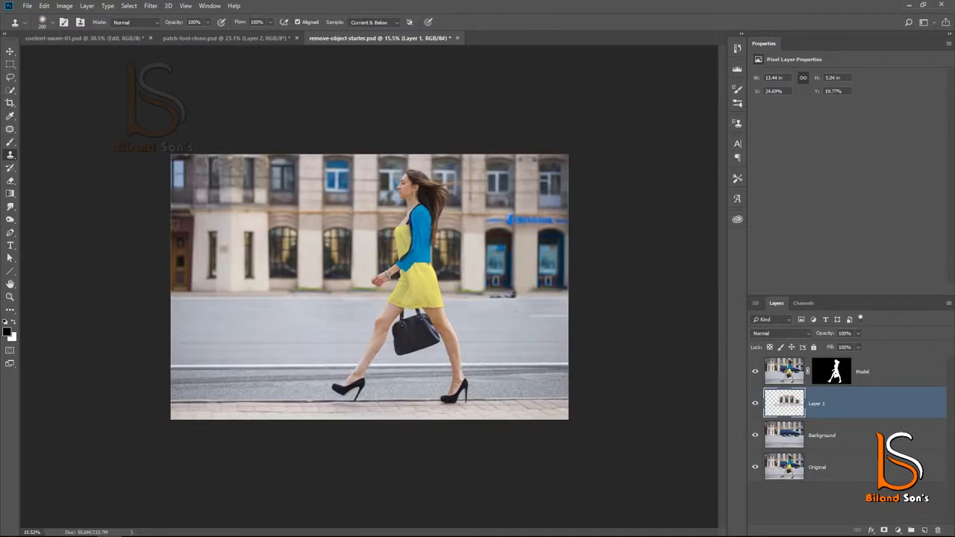
{"action": "scroll", "coordinate": [511, 296], "scroll_direction": "up", "scroll_amount": 4}
{"action": "mouse_move", "coordinate": [636, 318]}
{"action": "left_mouse_down"}
{"action": "mouse_move", "coordinate": [434, 314]}
{"action": "mouse_move", "coordinate": [448, 316]}
{"action": "left_mouse_up"}
{"action": "left_click", "coordinate": [539, 314], "text": "alt"}
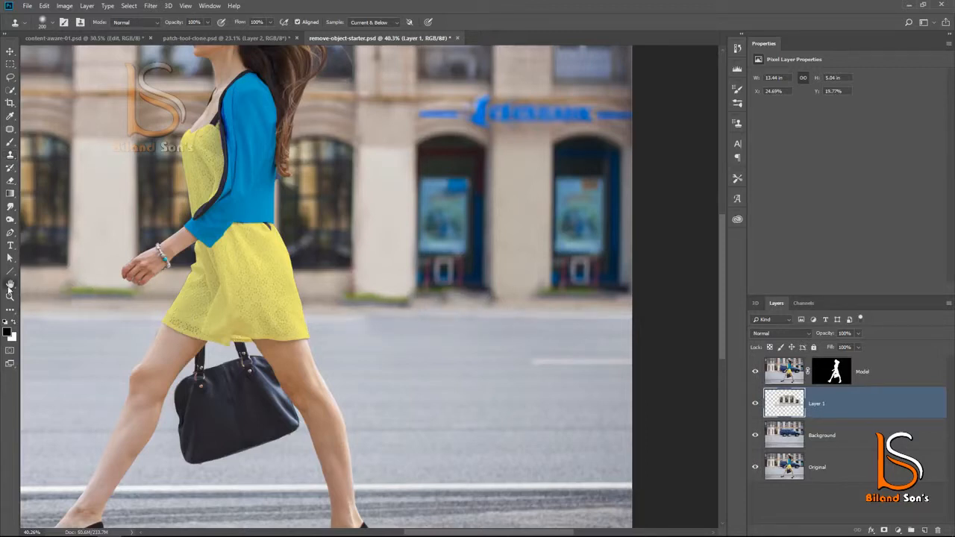
{"action": "double_click", "coordinate": [11, 284]}
{"action": "left_click", "coordinate": [522, 324], "text": "alt"}
{"action": "left_click", "coordinate": [522, 324], "text": "alt"}
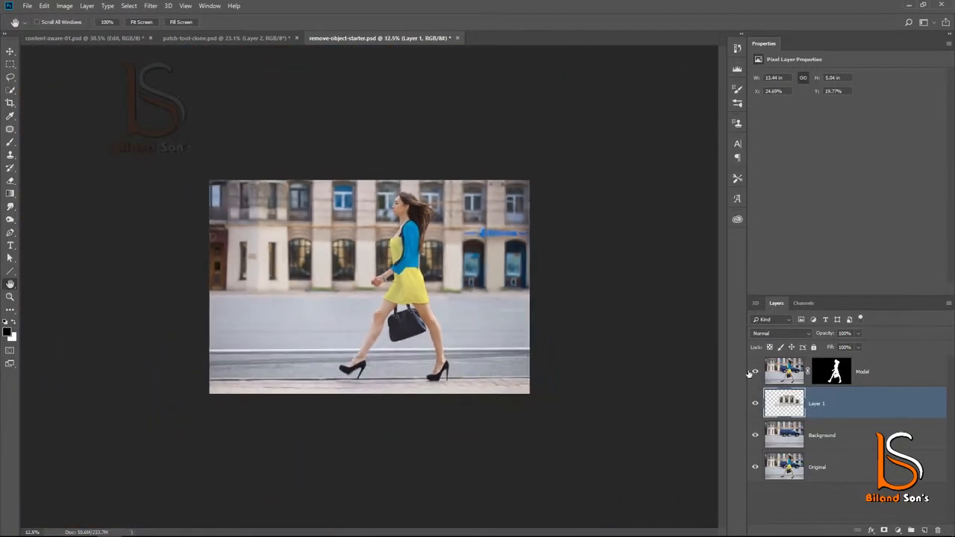
- Compare the image with Layer 1 hidden and shown, first with the Model layer visible and again with it hidden
{"action": "left_click", "coordinate": [755, 404]}
{"action": "left_click", "coordinate": [755, 403]}
{"action": "left_click", "coordinate": [755, 403]}
{"action": "left_click", "coordinate": [754, 404]}
{"action": "left_click", "coordinate": [754, 403]}
{"action": "left_click", "coordinate": [755, 371]}
{"action": "left_click", "coordinate": [754, 404]}
{"action": "left_click", "coordinate": [754, 405]}
{"action": "left_click", "coordinate": [754, 405]}
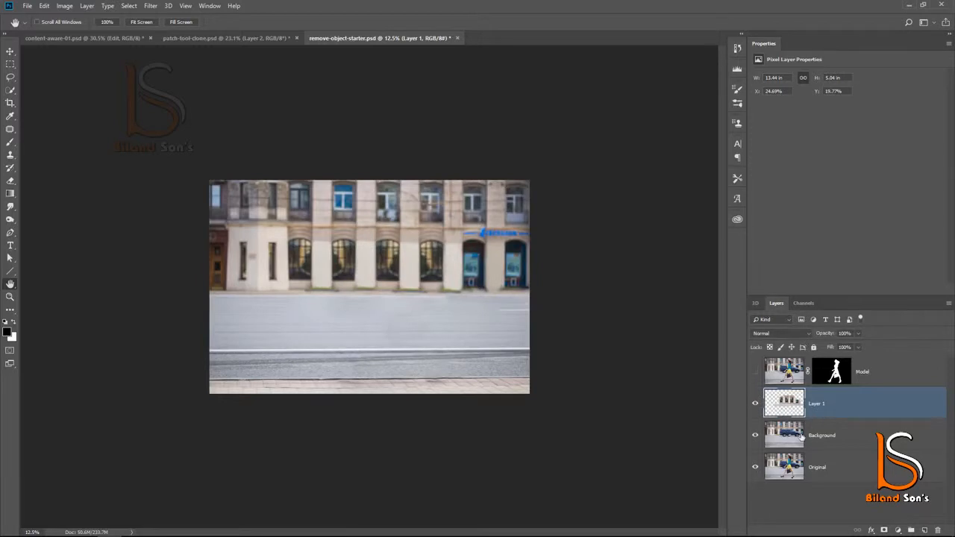
{"action": "left_click", "coordinate": [755, 405]}
{"action": "left_click", "coordinate": [755, 404]}
- Merge Layer 1 with the Background layer and name the merged layer Background
{"action": "left_click", "coordinate": [792, 435], "text": "shift"}
{"action": "key", "text": "ctrl+e"}
{"action": "double_click", "coordinate": [815, 404]}
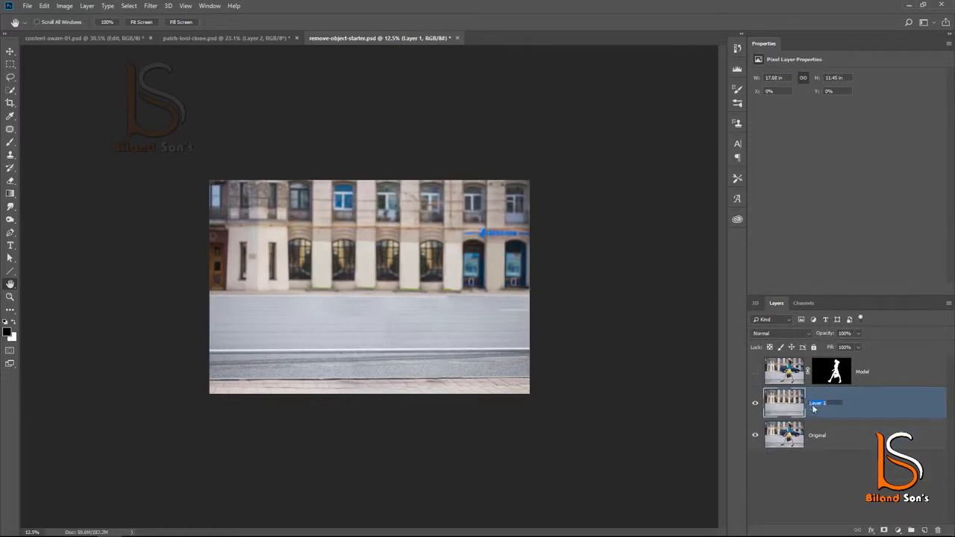
{"action": "type", "text": "Background"}
{"action": "key", "text": "Return"}
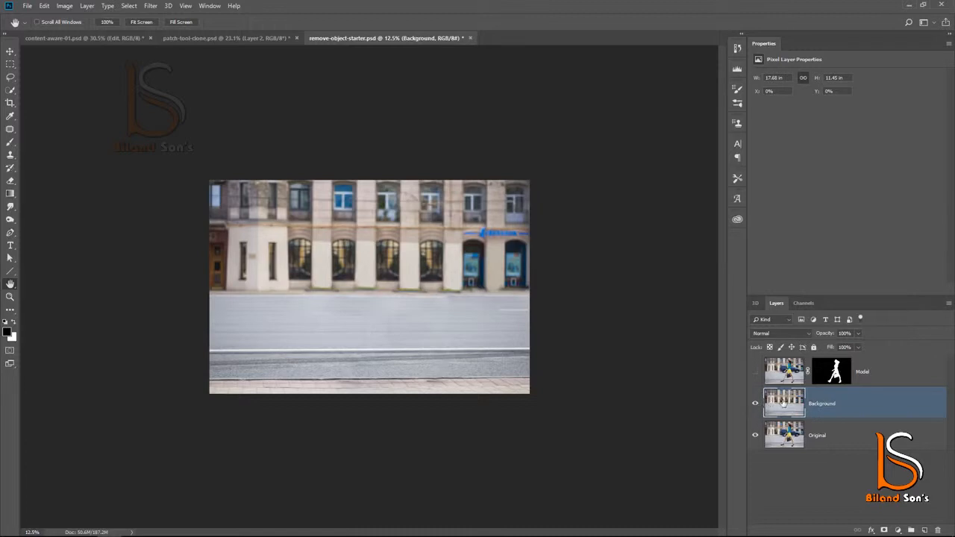
- Clone over the dark shape at the edge of the fourth arched window with a 90 px brush, and show the Model layer
{"action": "key", "text": "z"}
{"action": "left_click", "coordinate": [329, 252]}
{"action": "left_click", "coordinate": [329, 253]}
{"action": "left_click", "coordinate": [329, 253]}
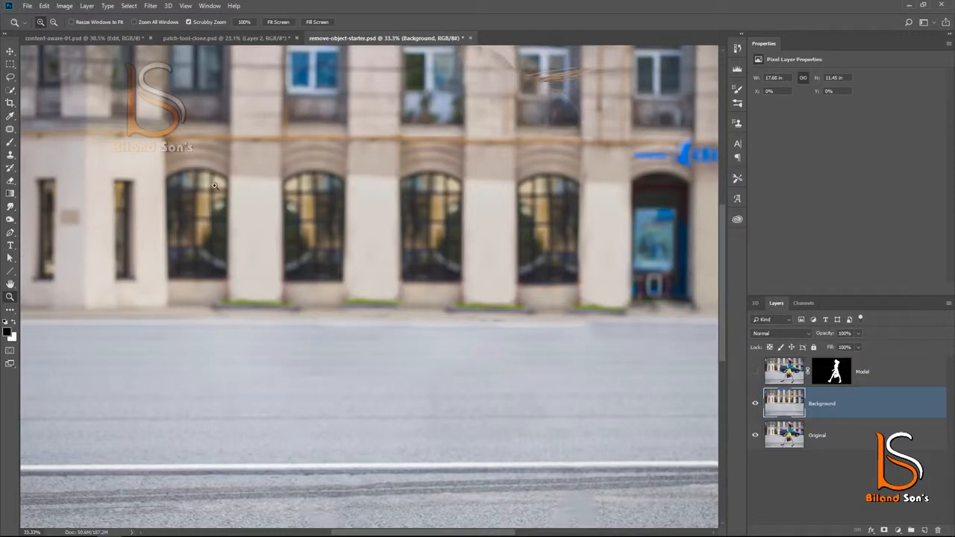
{"action": "left_click", "coordinate": [10, 155]}
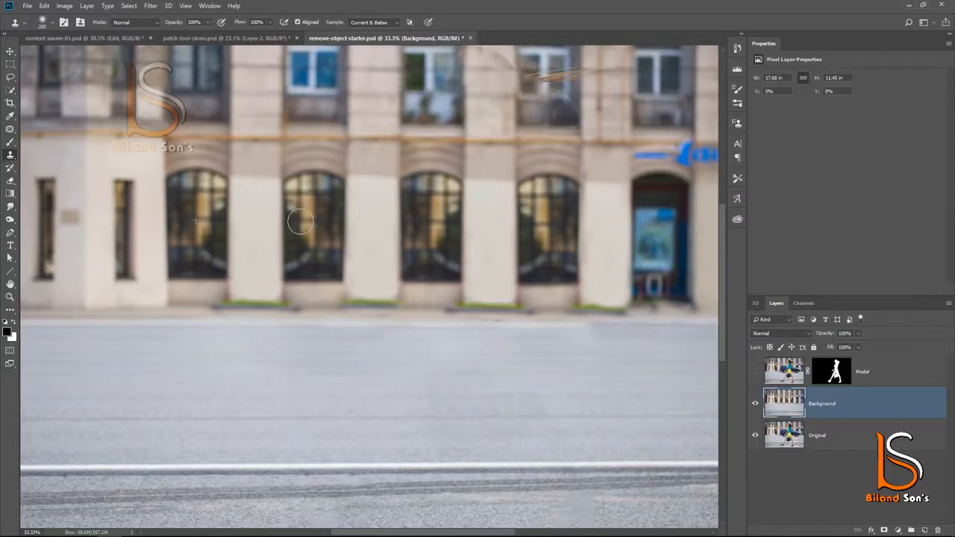
{"action": "key", "text": "bracketleft"}
{"action": "key", "text": "bracketleft"}
{"action": "key", "text": "bracketleft"}
{"action": "key", "text": "bracketleft"}
{"action": "key", "text": "bracketleft"}
{"action": "key", "text": "bracketleft"}
{"action": "key", "text": "bracketleft"}
{"action": "key", "text": "bracketleft"}
{"action": "key", "text": "bracketleft"}
{"action": "key", "text": "bracketleft"}
{"action": "key", "text": "bracketleft"}
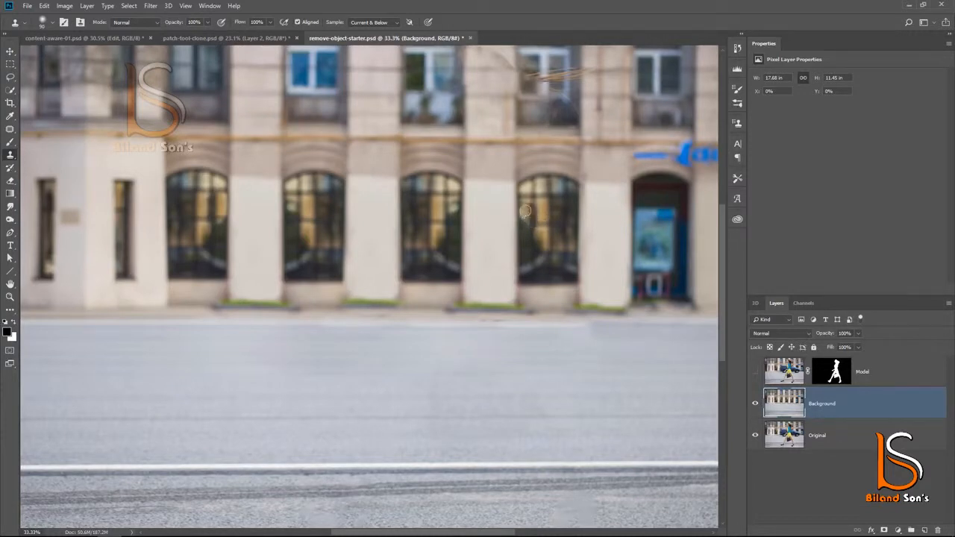
{"action": "mouse_move", "coordinate": [526, 221]}
{"action": "left_mouse_down"}
{"action": "mouse_move", "coordinate": [529, 241]}
{"action": "mouse_move", "coordinate": [527, 228]}
{"action": "left_mouse_up"}
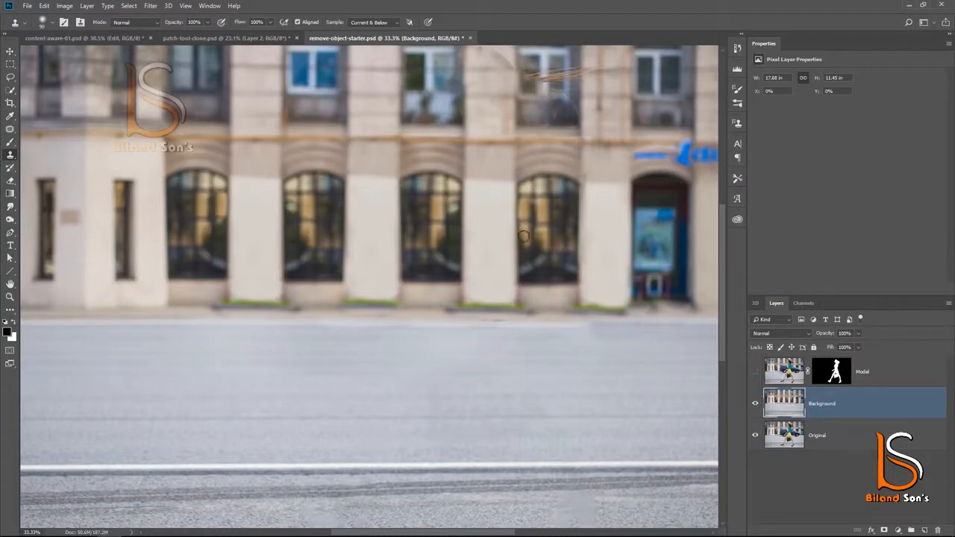
{"action": "left_click", "coordinate": [755, 371]}
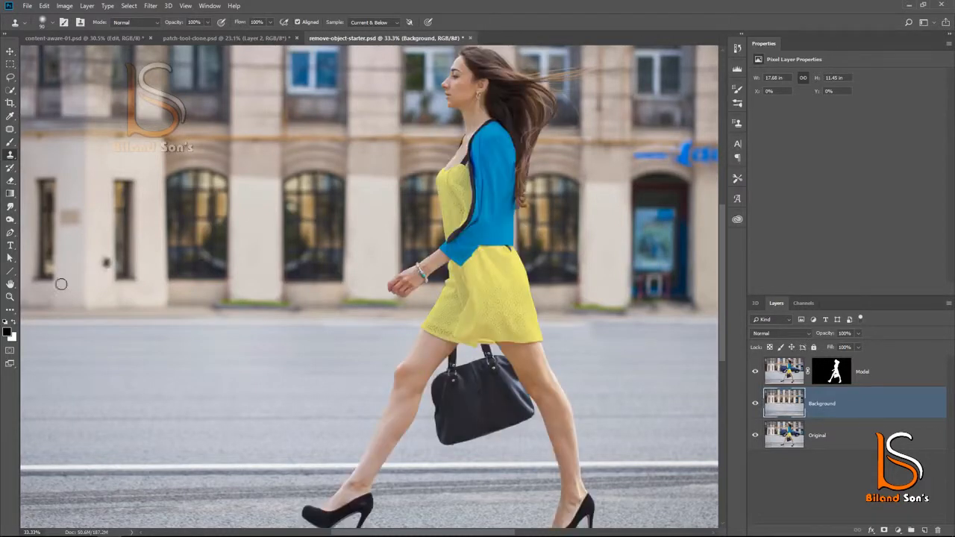
- Compare with the original by hiding the Model and Background layers, outlining the car with a marquee, then restoring both layers and deselecting
{"action": "double_click", "coordinate": [10, 284]}
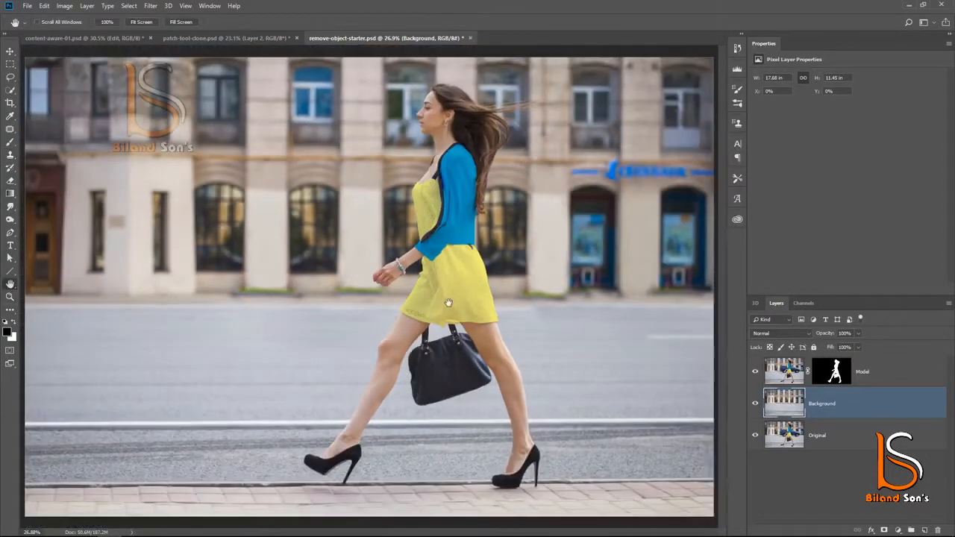
{"action": "left_click", "coordinate": [818, 379]}
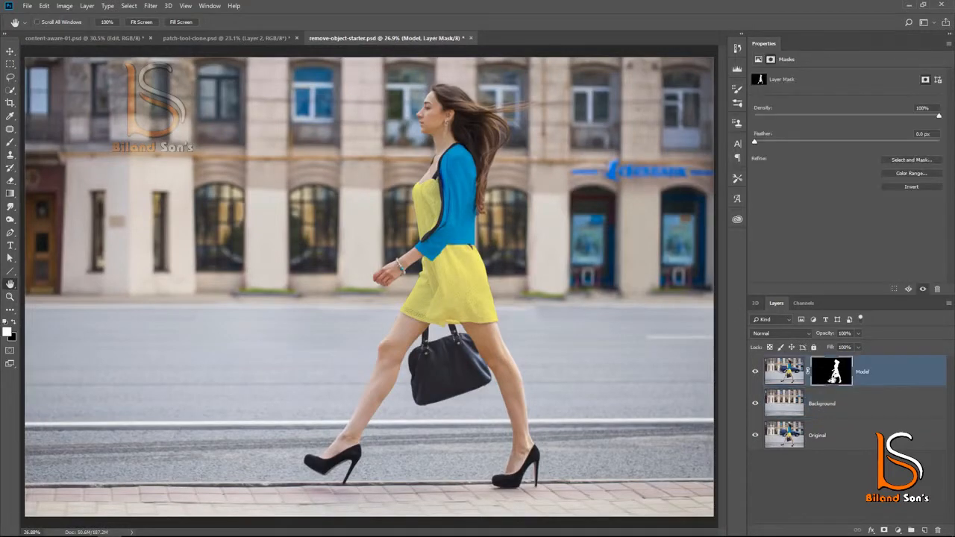
{"action": "left_click", "coordinate": [756, 371]}
{"action": "left_click", "coordinate": [756, 403]}
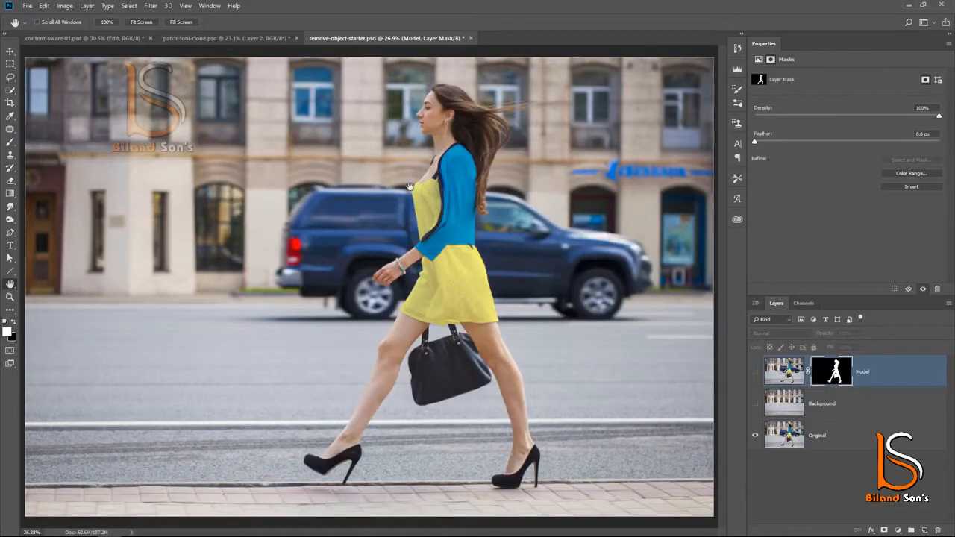
{"action": "left_click", "coordinate": [9, 63]}
{"action": "left_click_drag", "start_coordinate": [251, 180], "coordinate": [681, 329]}
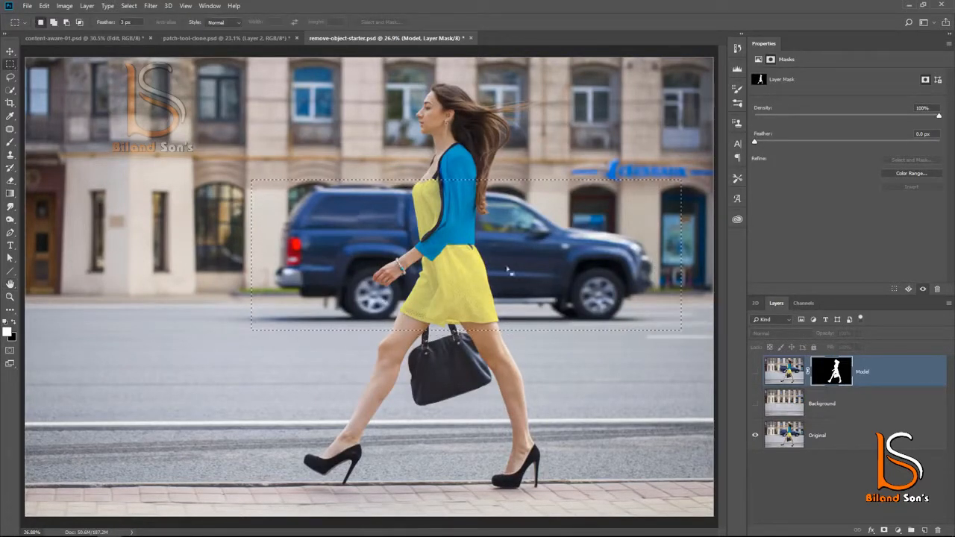
{"action": "left_click", "coordinate": [755, 371]}
{"action": "left_click", "coordinate": [755, 403]}
{"action": "key", "text": "ctrl+d"}
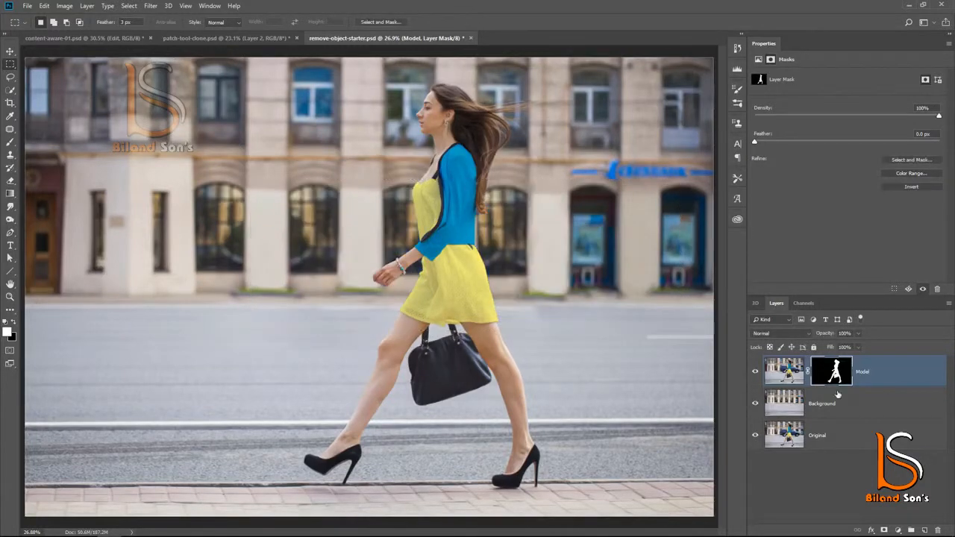
- Group the Model and Background layers and name the group Edit
{"action": "left_click", "coordinate": [842, 403], "text": "shift"}
{"action": "key", "text": "ctrl+g"}
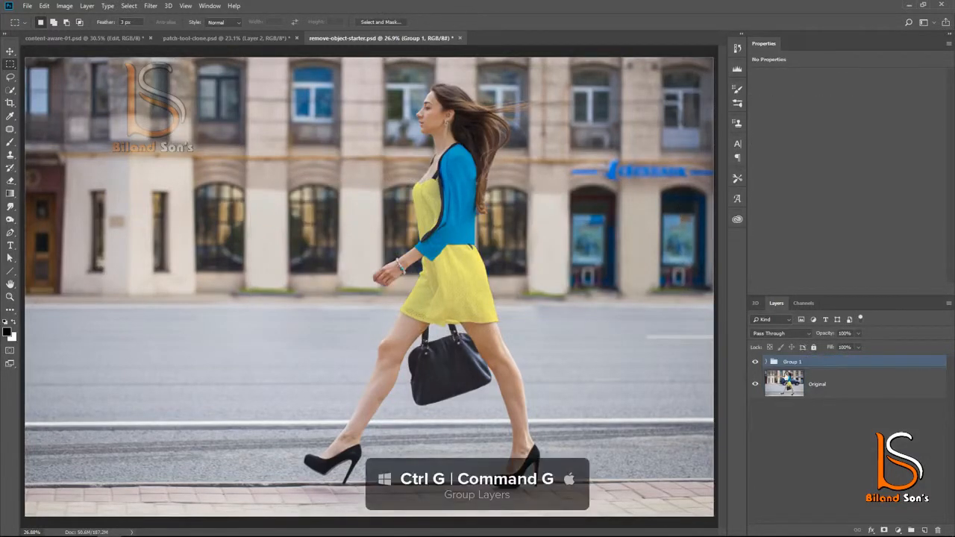
{"action": "double_click", "coordinate": [791, 363]}
{"action": "type", "text": "Edit"}
{"action": "key", "text": "Return"}
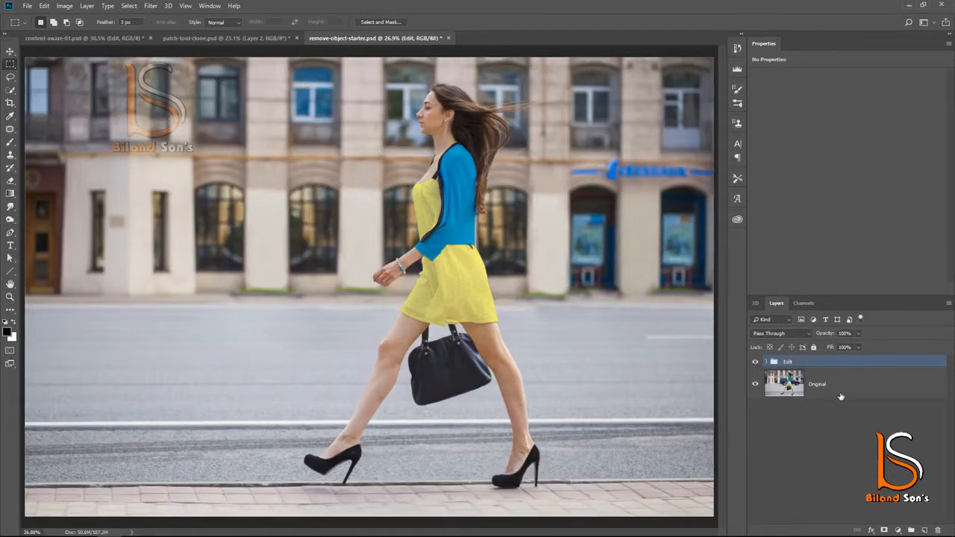
- Add a mask to the Edit group and paint black with a 175 px brush above the windows and doorways, undoing the road strokes
{"action": "left_click", "coordinate": [885, 529]}
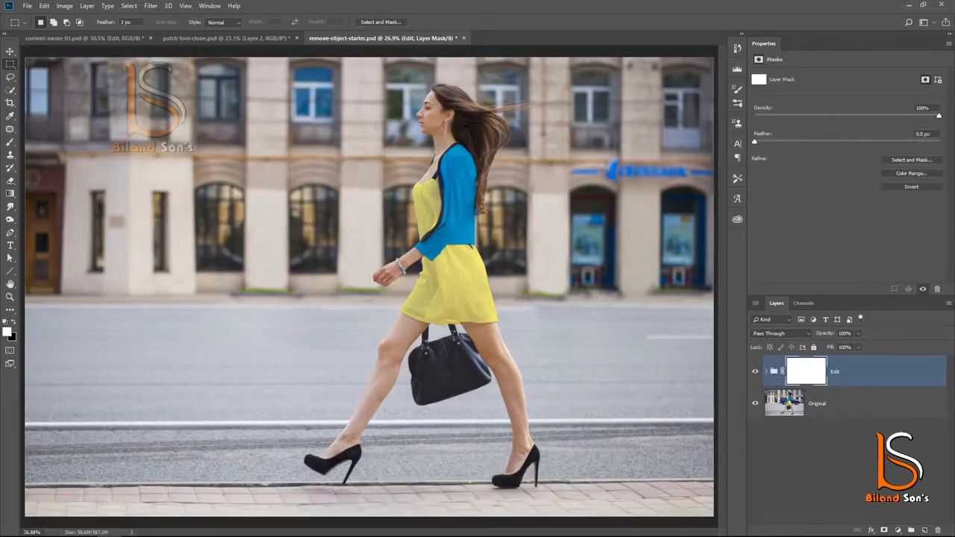
{"action": "left_click", "coordinate": [9, 143]}
{"action": "left_click", "coordinate": [15, 324]}
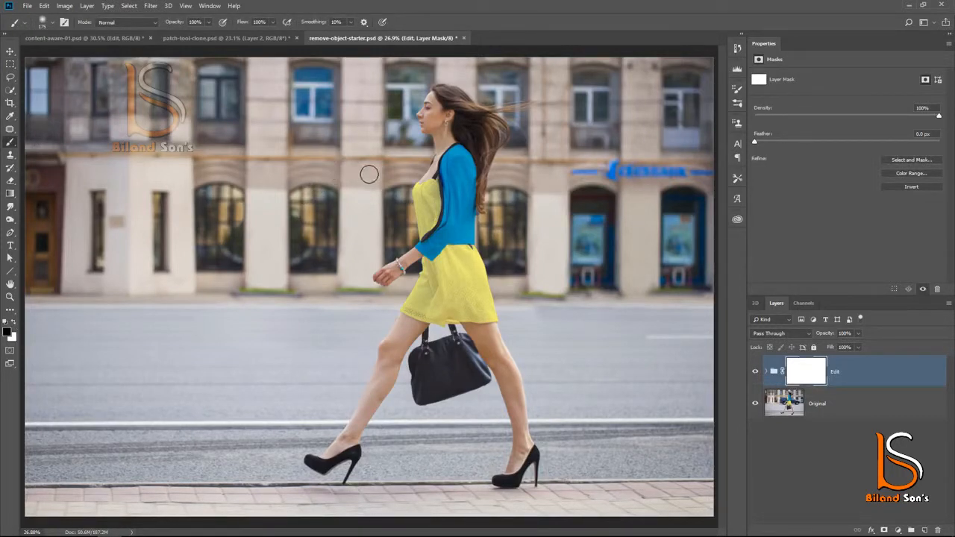
{"action": "key", "text": "ctrl+z"}
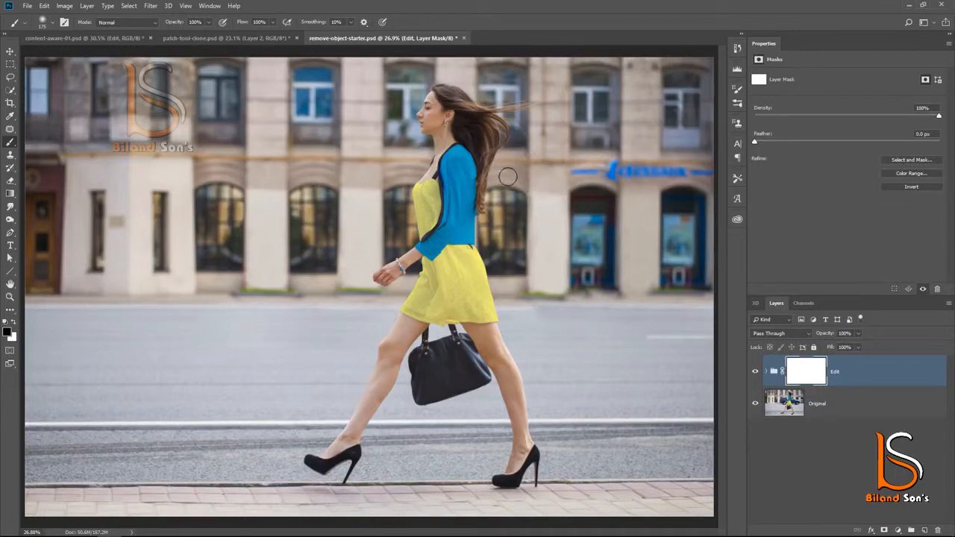
{"action": "mouse_move", "coordinate": [470, 180]}
{"action": "left_mouse_down"}
{"action": "mouse_move", "coordinate": [631, 181]}
{"action": "mouse_move", "coordinate": [622, 179]}
{"action": "left_mouse_up"}
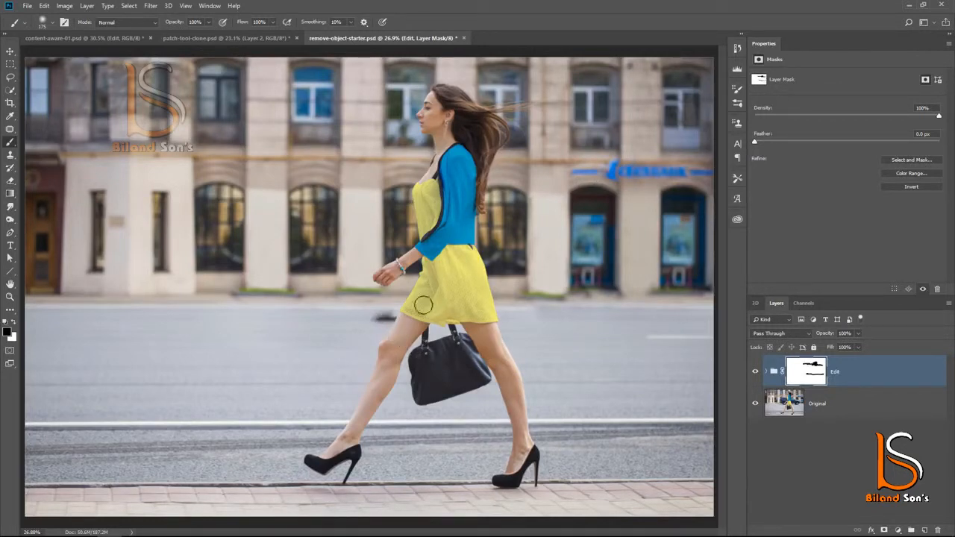
{"action": "left_click_drag", "start_coordinate": [418, 306], "coordinate": [340, 312]}
{"action": "key", "text": "ctrl+z"}
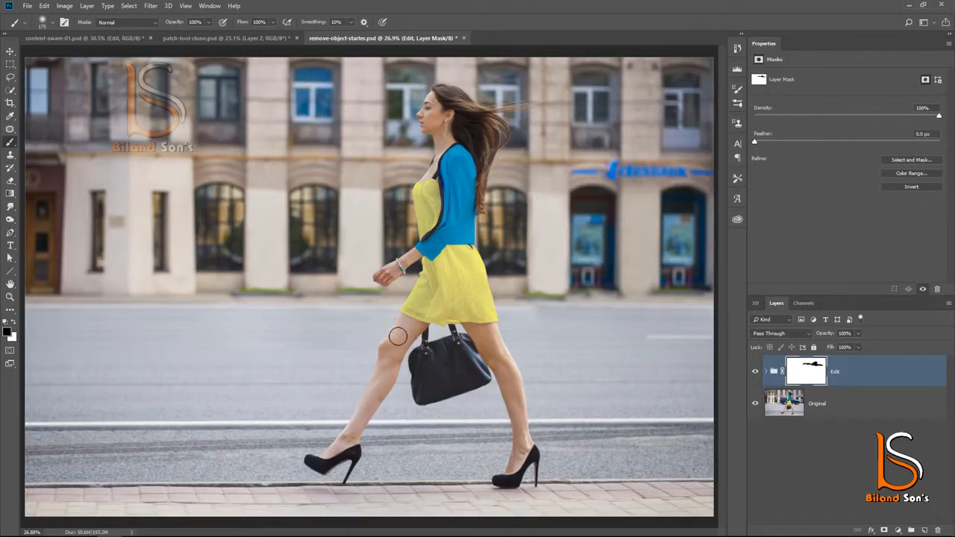
- Expand the Edit group and paint black on the Model layer's mask to remove the dark fringe along the thigh, dress and hand
{"action": "scroll", "coordinate": [399, 310], "scroll_direction": "up", "scroll_amount": 10}
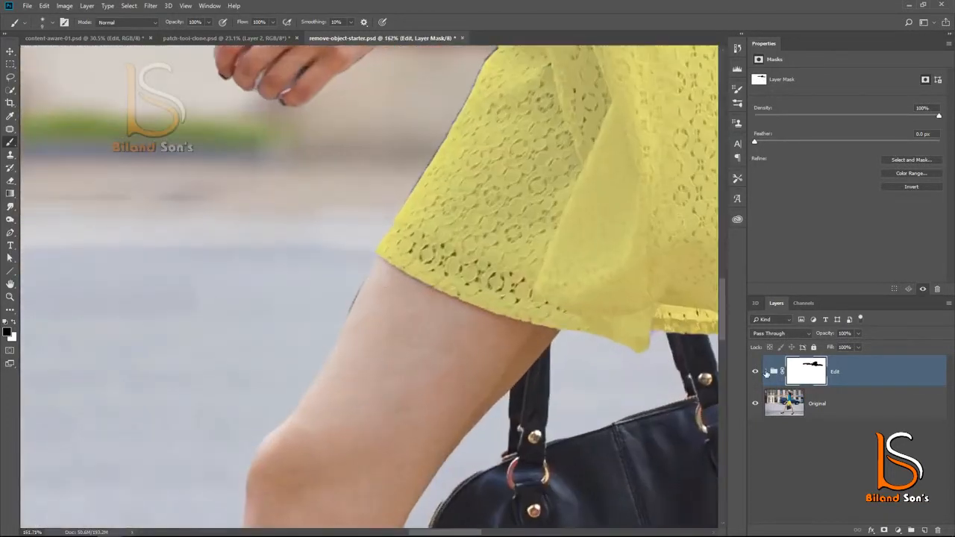
{"action": "left_click_drag", "start_coordinate": [381, 281], "coordinate": [377, 261]}
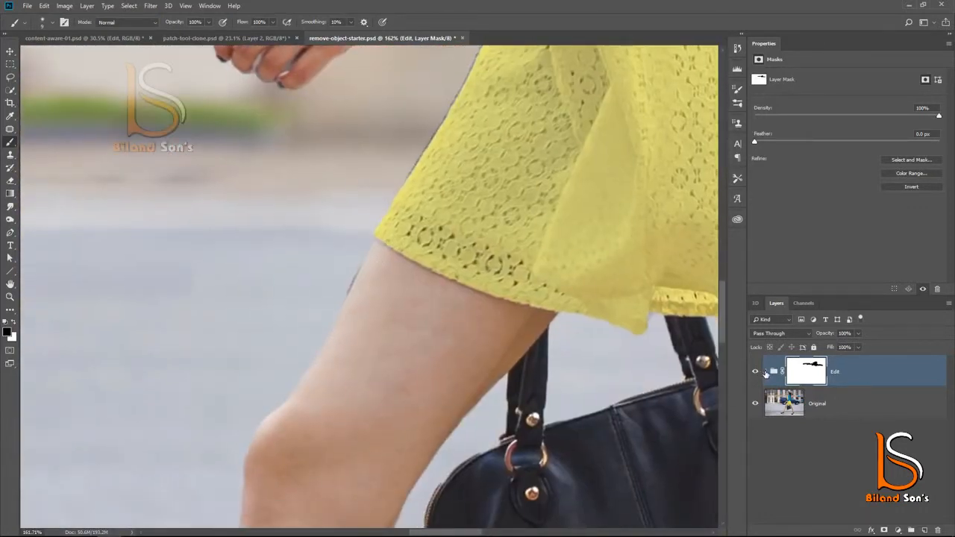
{"action": "left_click", "coordinate": [767, 372]}
{"action": "left_click", "coordinate": [870, 406]}
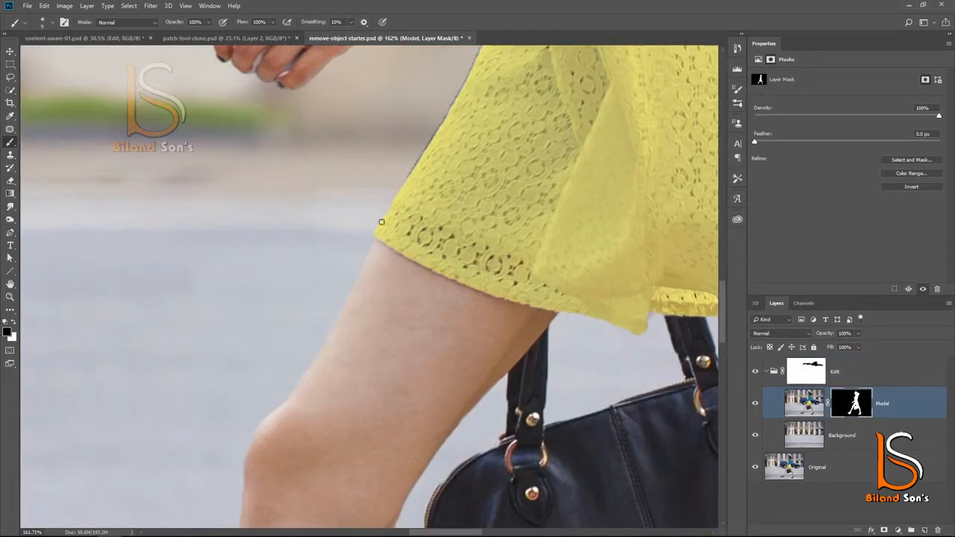
{"action": "left_click_drag", "start_coordinate": [397, 191], "coordinate": [384, 284]}
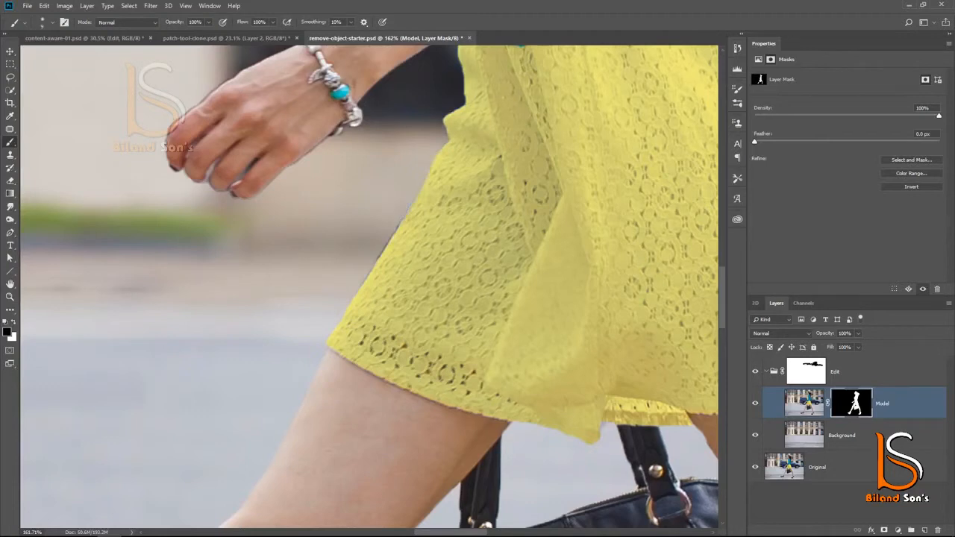
{"action": "left_click_drag", "start_coordinate": [404, 206], "coordinate": [387, 389]}
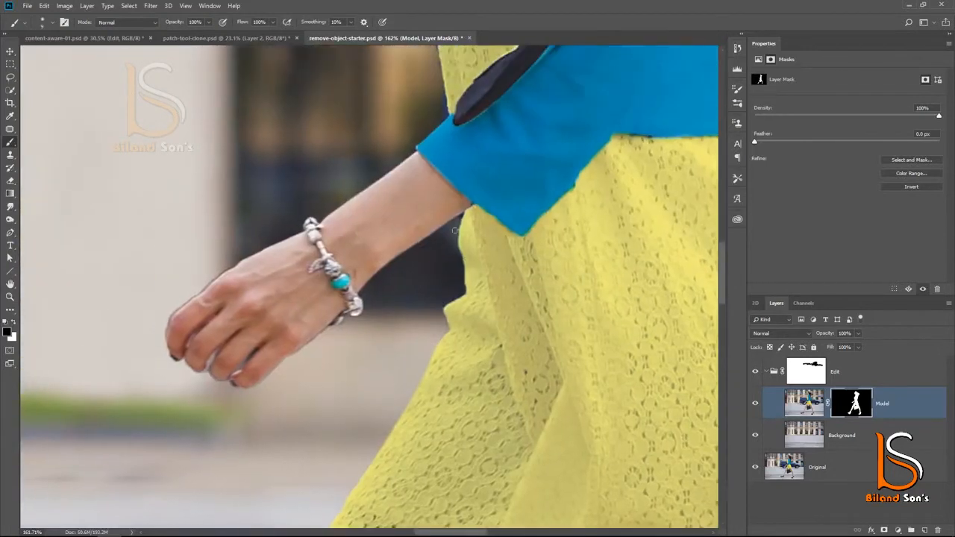
{"action": "left_click_drag", "start_coordinate": [315, 354], "coordinate": [442, 220]}
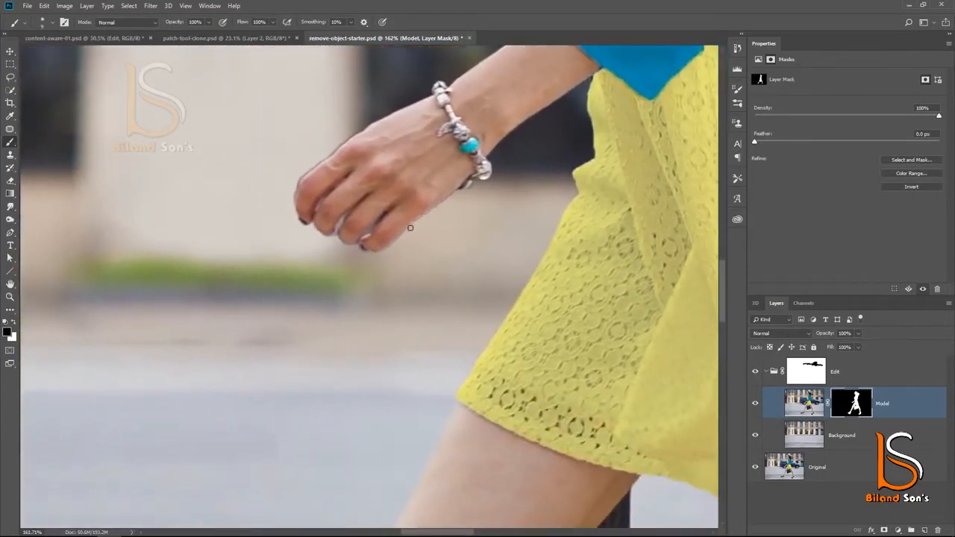
{"action": "mouse_move", "coordinate": [293, 193]}
{"action": "left_mouse_down"}
{"action": "mouse_move", "coordinate": [312, 165]}
{"action": "mouse_move", "coordinate": [367, 119]}
{"action": "left_mouse_up"}
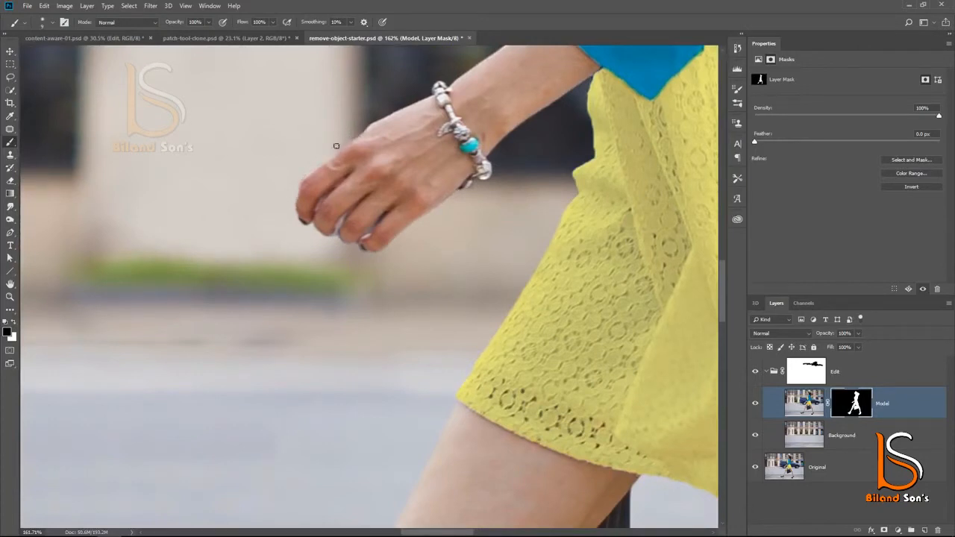